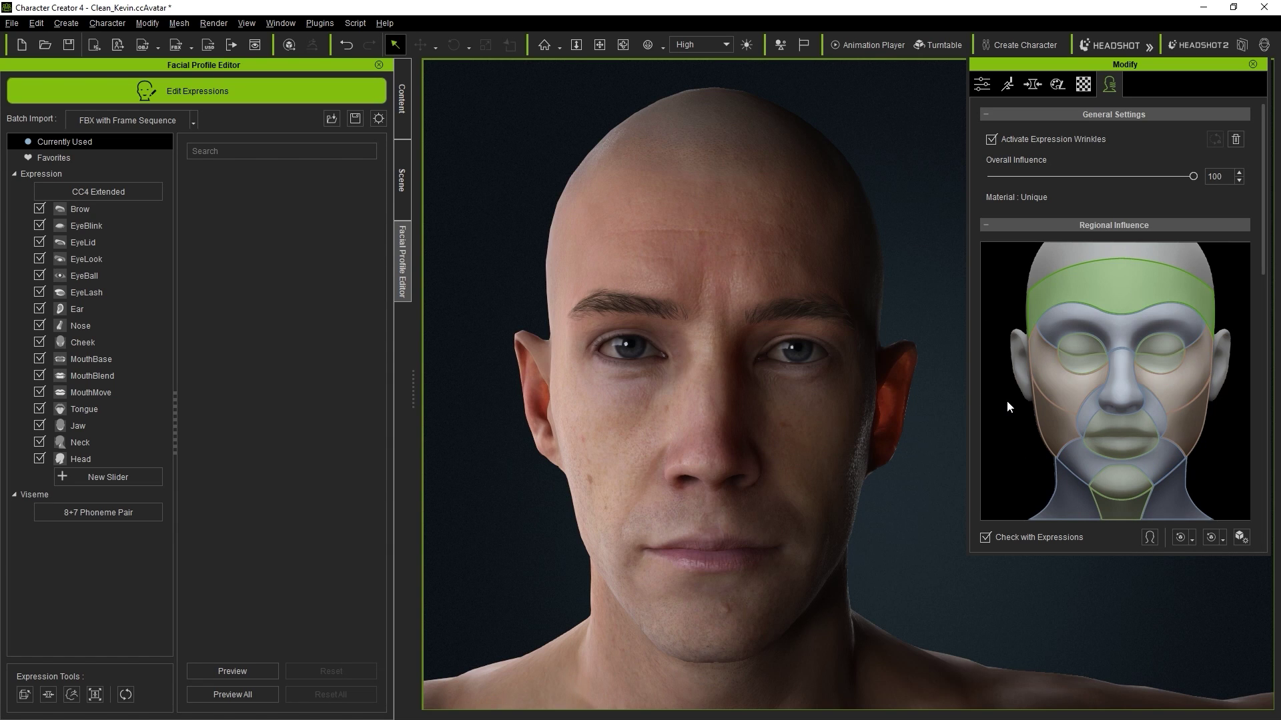
Preview the expression wrinkles of the forehead, brow, eye, cheek, mouth, chin, neck and nose regions, and reset the face to neutral
{"action": "left_click", "coordinate": [1122, 283]}
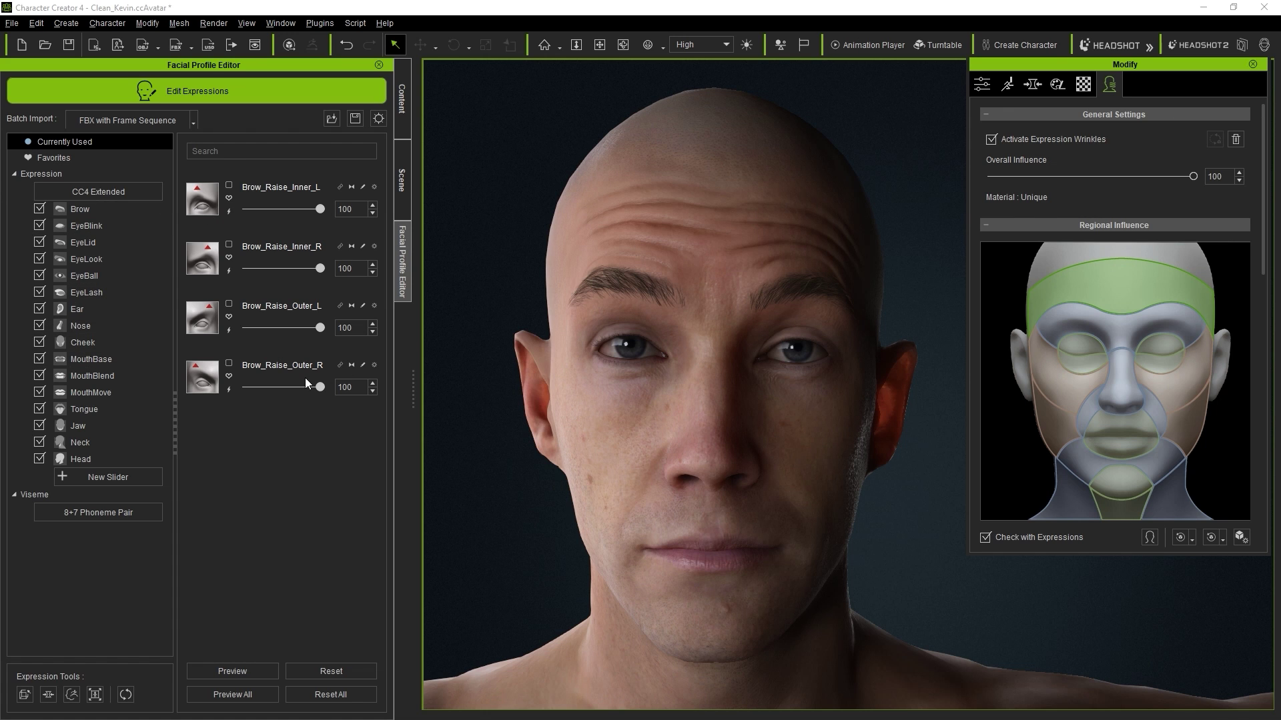
{"action": "left_click", "coordinate": [1061, 329]}
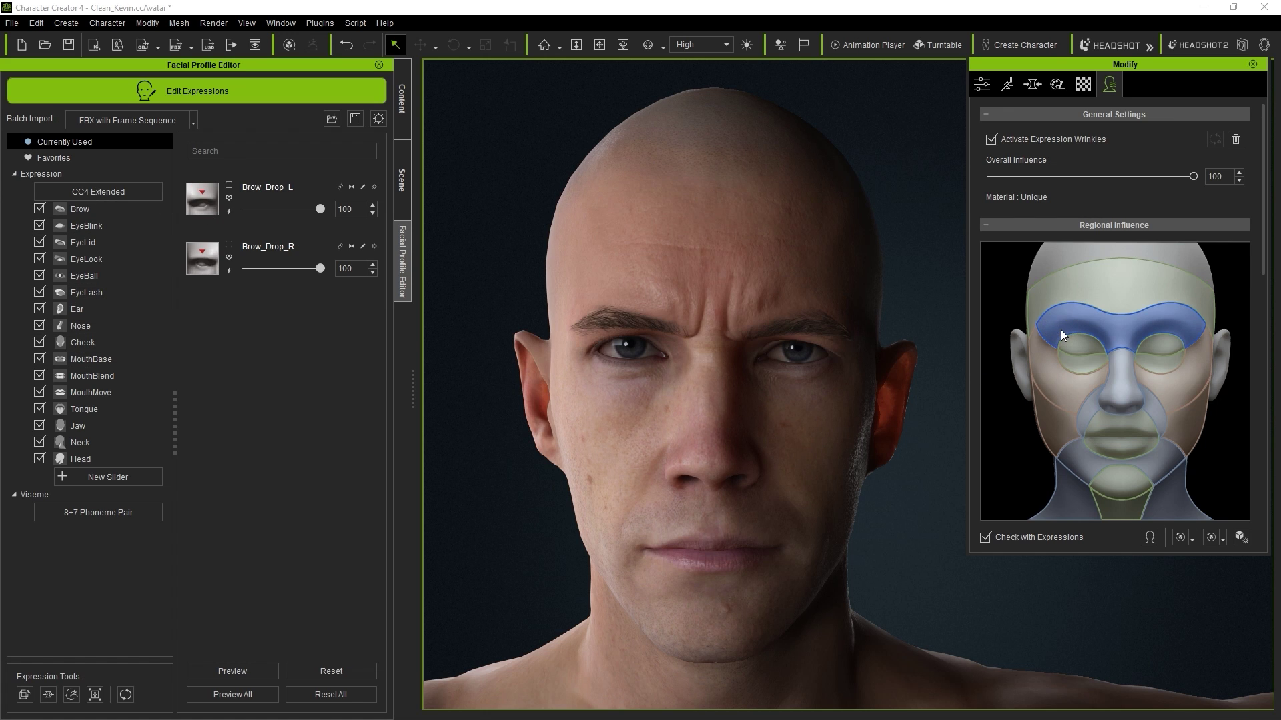
{"action": "left_click", "coordinate": [1054, 385]}
{"action": "left_click", "coordinate": [1050, 426]}
{"action": "left_click", "coordinate": [1124, 438]}
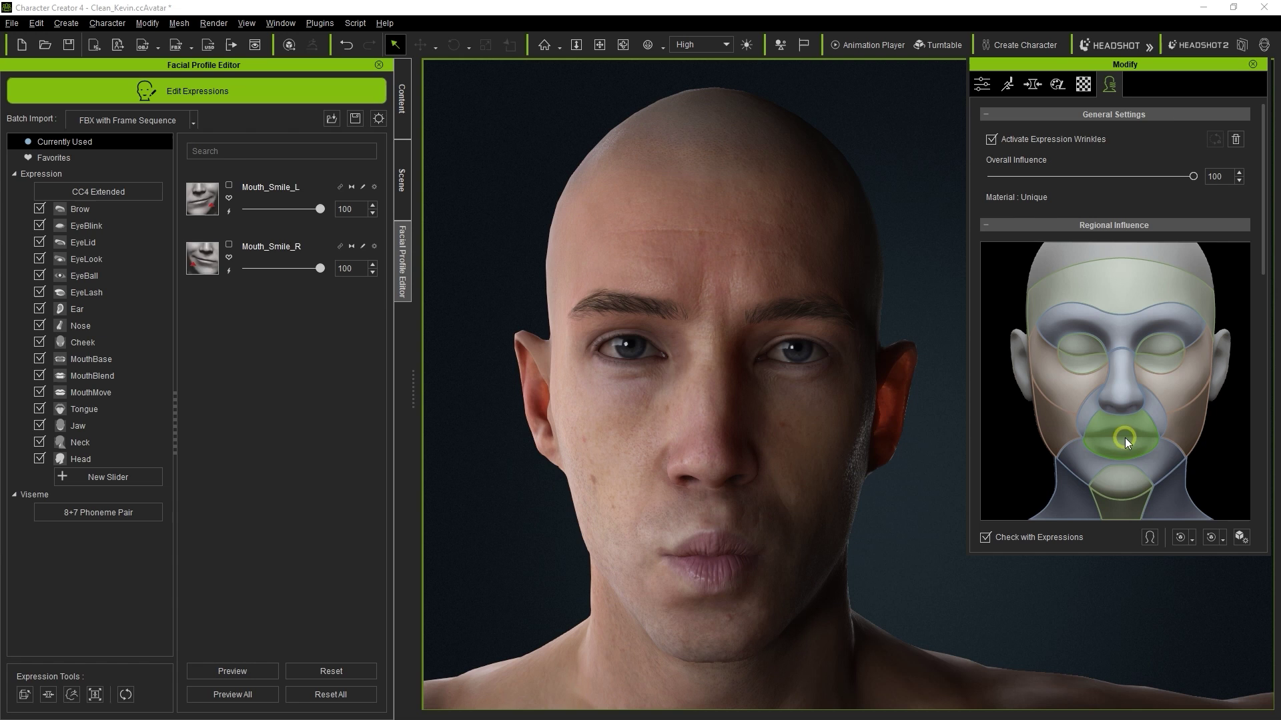
{"action": "left_click", "coordinate": [1086, 463]}
{"action": "left_click", "coordinate": [1122, 491]}
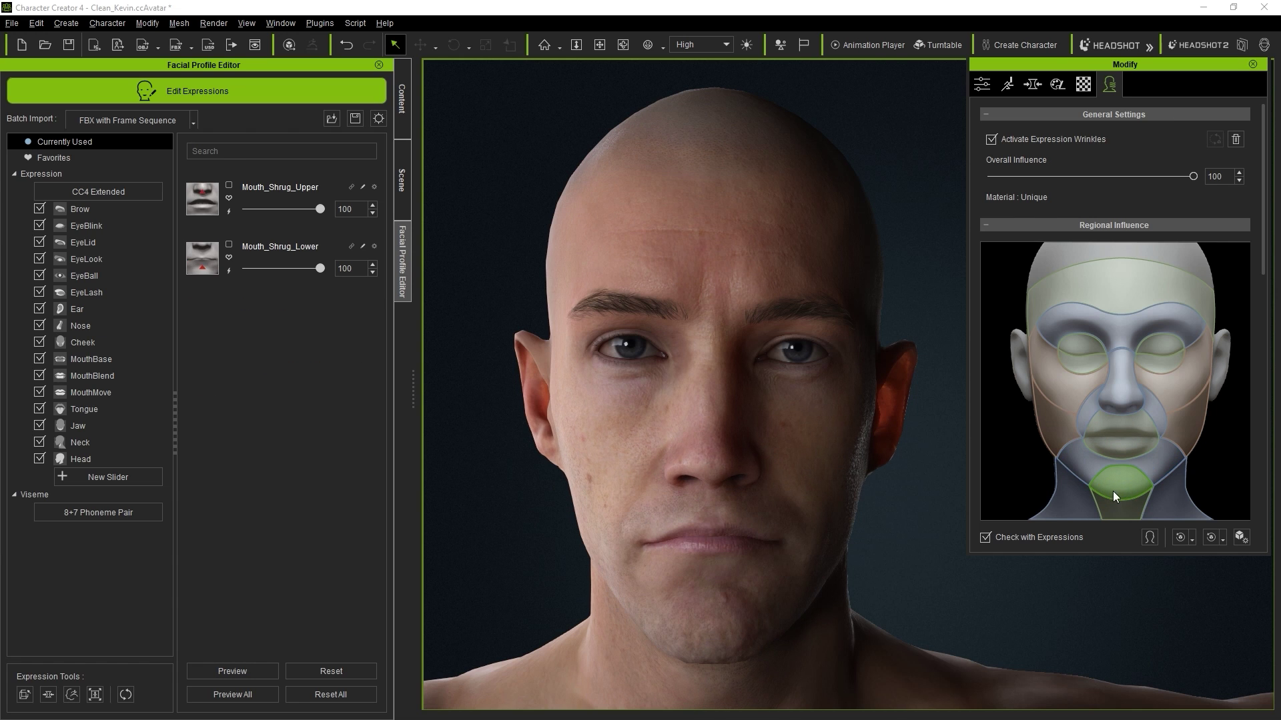
{"action": "left_click", "coordinate": [1076, 511]}
{"action": "left_click", "coordinate": [1123, 502]}
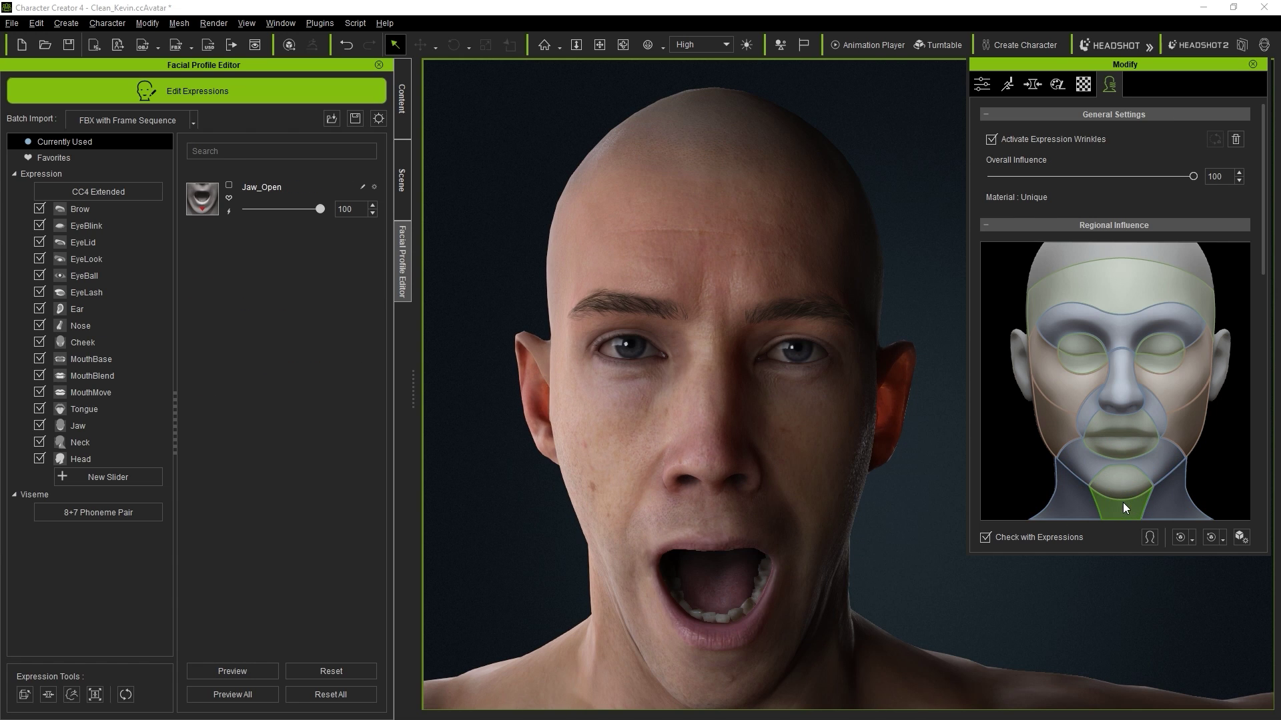
{"action": "left_click", "coordinate": [1119, 398]}
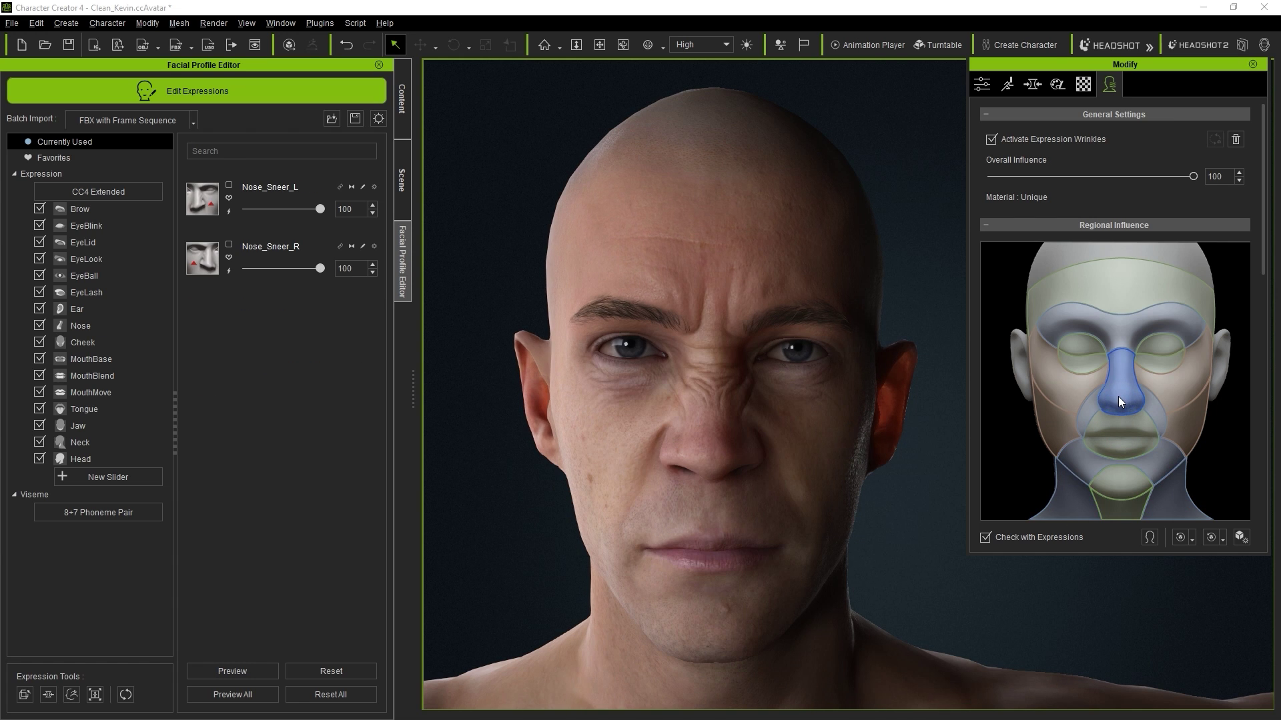
{"action": "left_click", "coordinate": [1150, 538]}
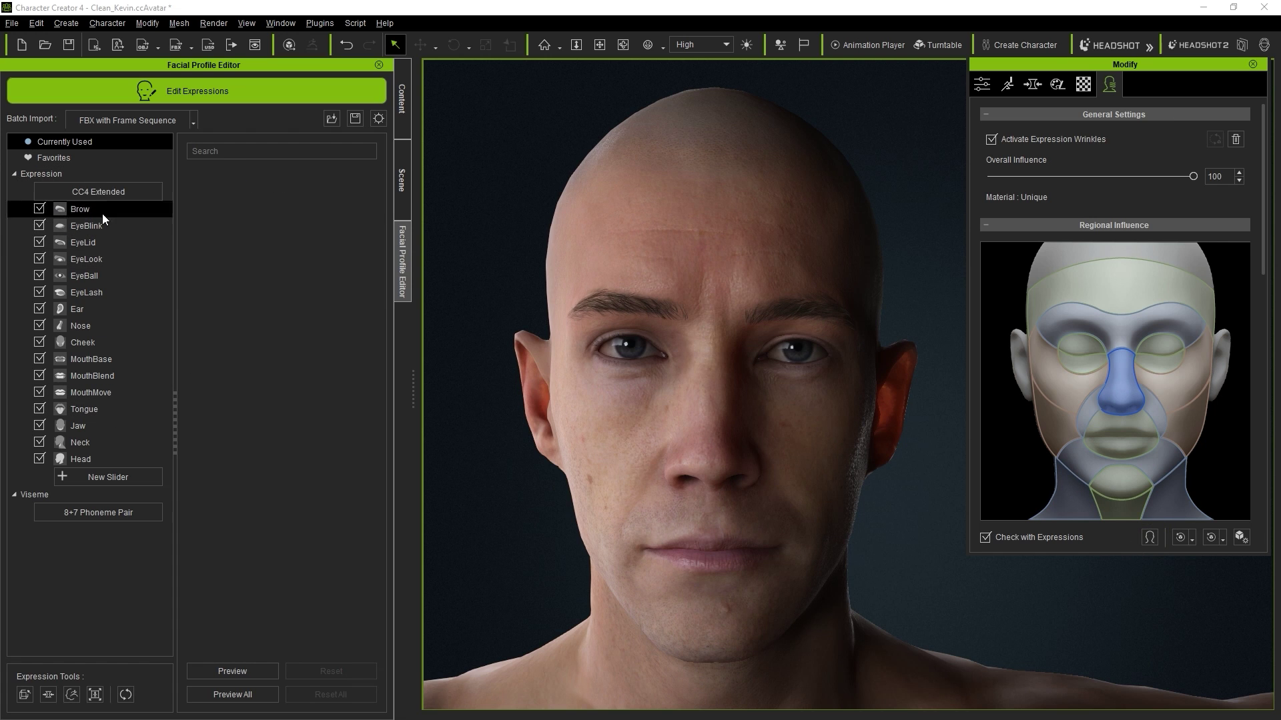
Examine the expression sliders of the facial profile category by category, from Brow through the eye categories, Nose and Cheek to Tongue
{"action": "left_click", "coordinate": [122, 215]}
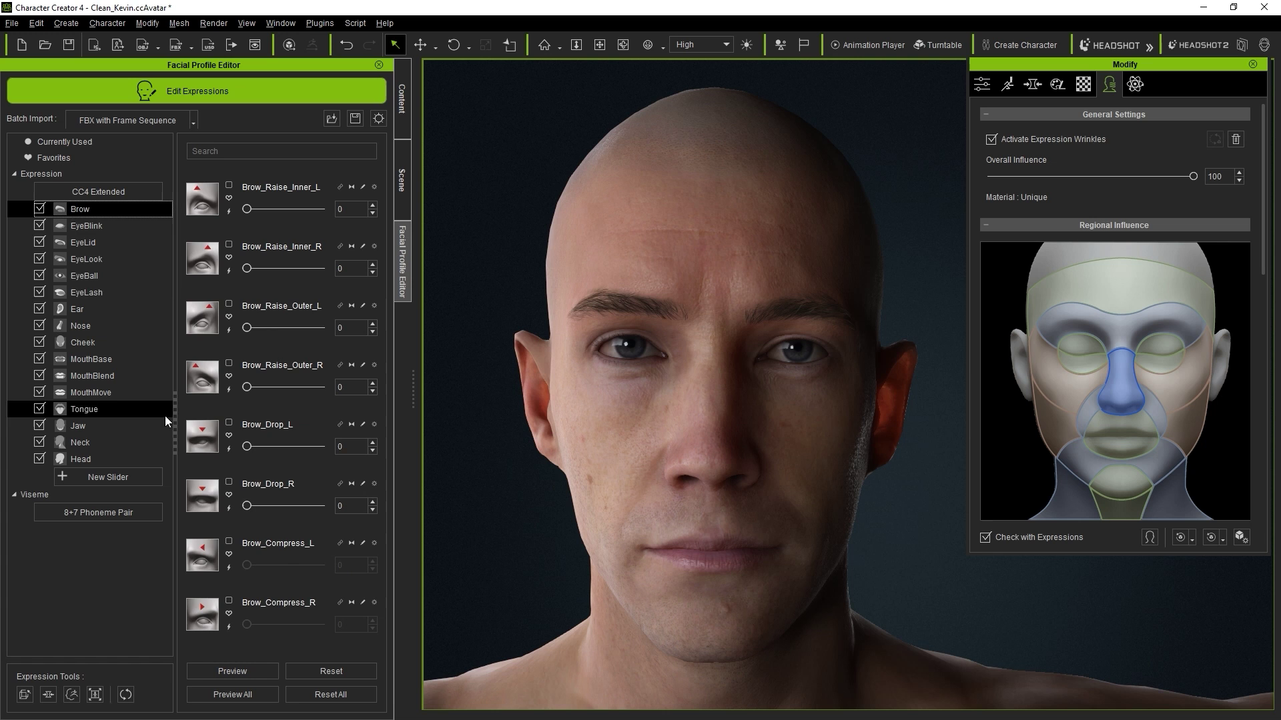
{"action": "left_click", "coordinate": [115, 229]}
{"action": "left_click", "coordinate": [112, 242]}
{"action": "left_click", "coordinate": [111, 258]}
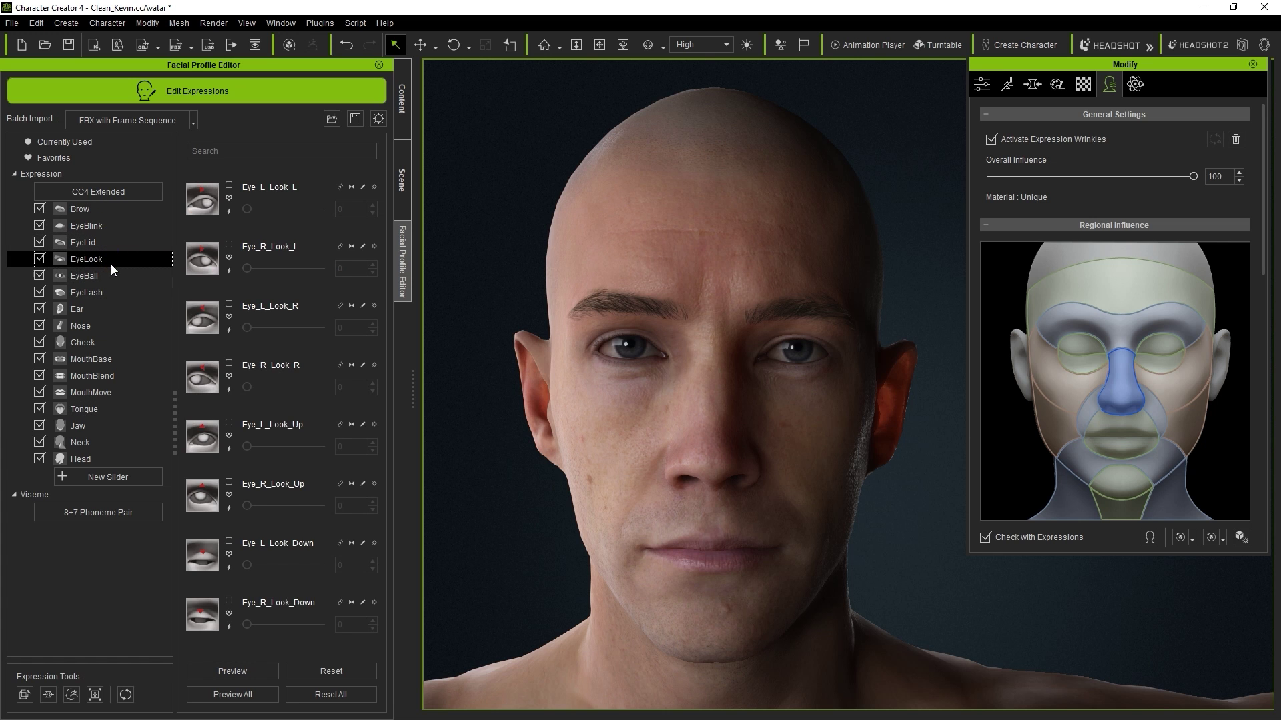
{"action": "left_click", "coordinate": [109, 277]}
{"action": "left_click", "coordinate": [109, 293]}
{"action": "left_click", "coordinate": [109, 309]}
{"action": "left_click", "coordinate": [108, 325]}
{"action": "left_click", "coordinate": [106, 343]}
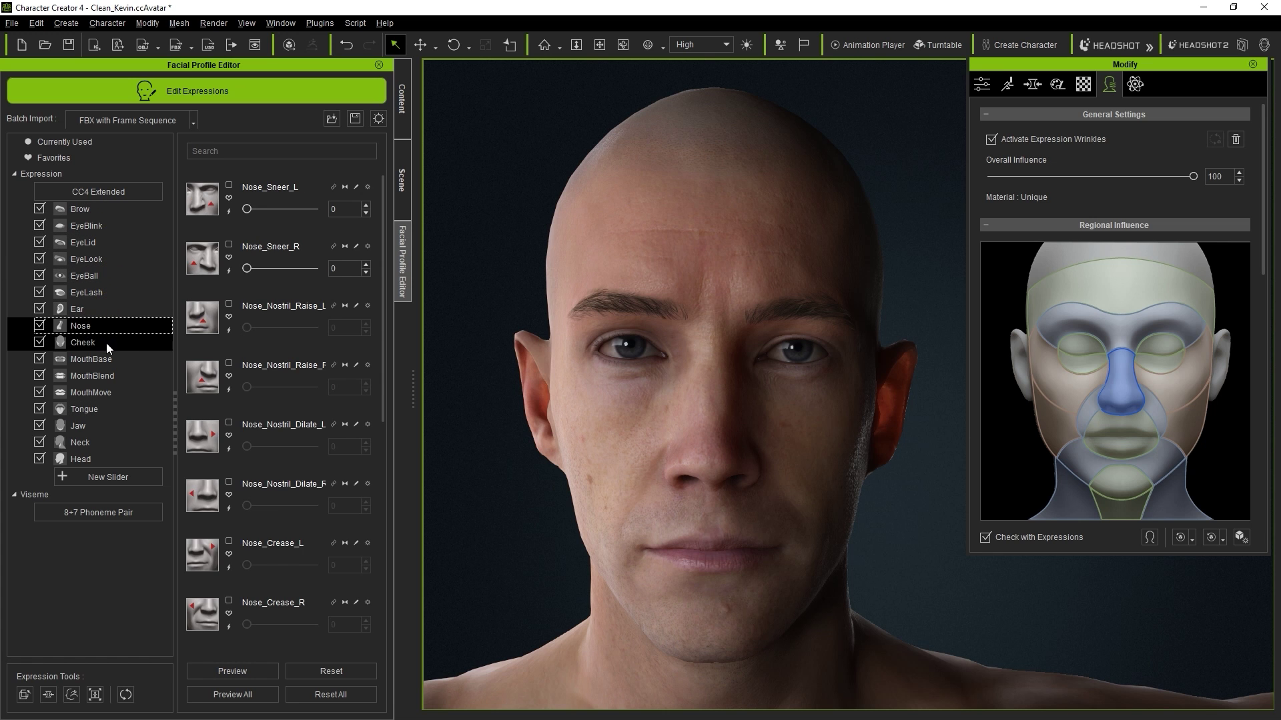
{"action": "left_click", "coordinate": [105, 410]}
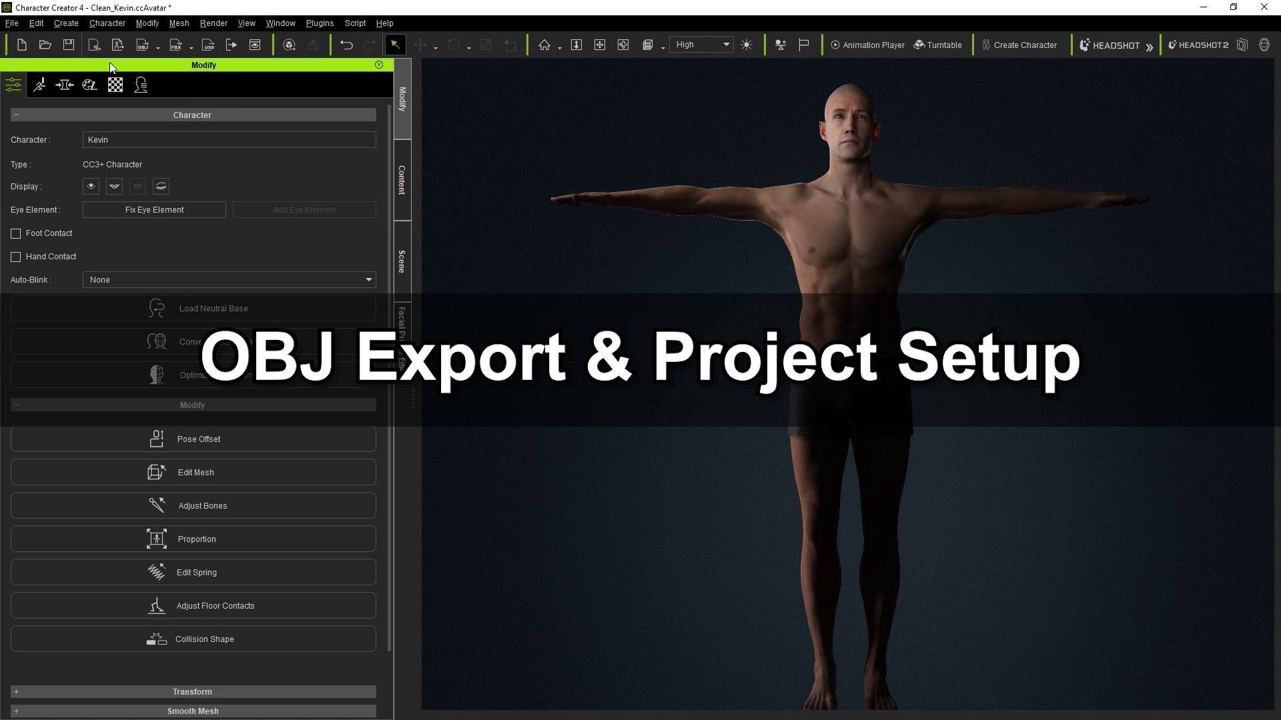
Export the character with its current pose as a Y-Up OBJ with materials, saved as Kevin_CCAvatar in the desktop folder CC_Avatar_Kevin
{"action": "left_click", "coordinate": [12, 23]}
{"action": "mouse_move", "coordinate": [170, 148]}
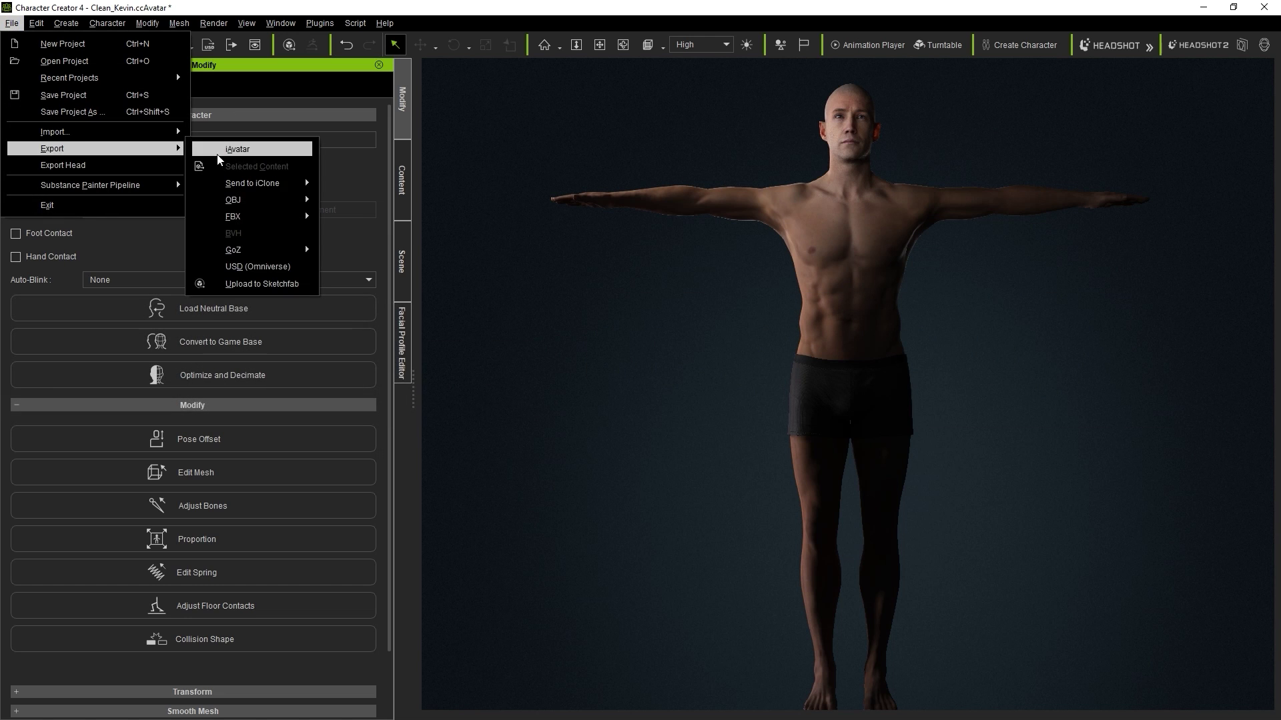
{"action": "mouse_move", "coordinate": [246, 204]}
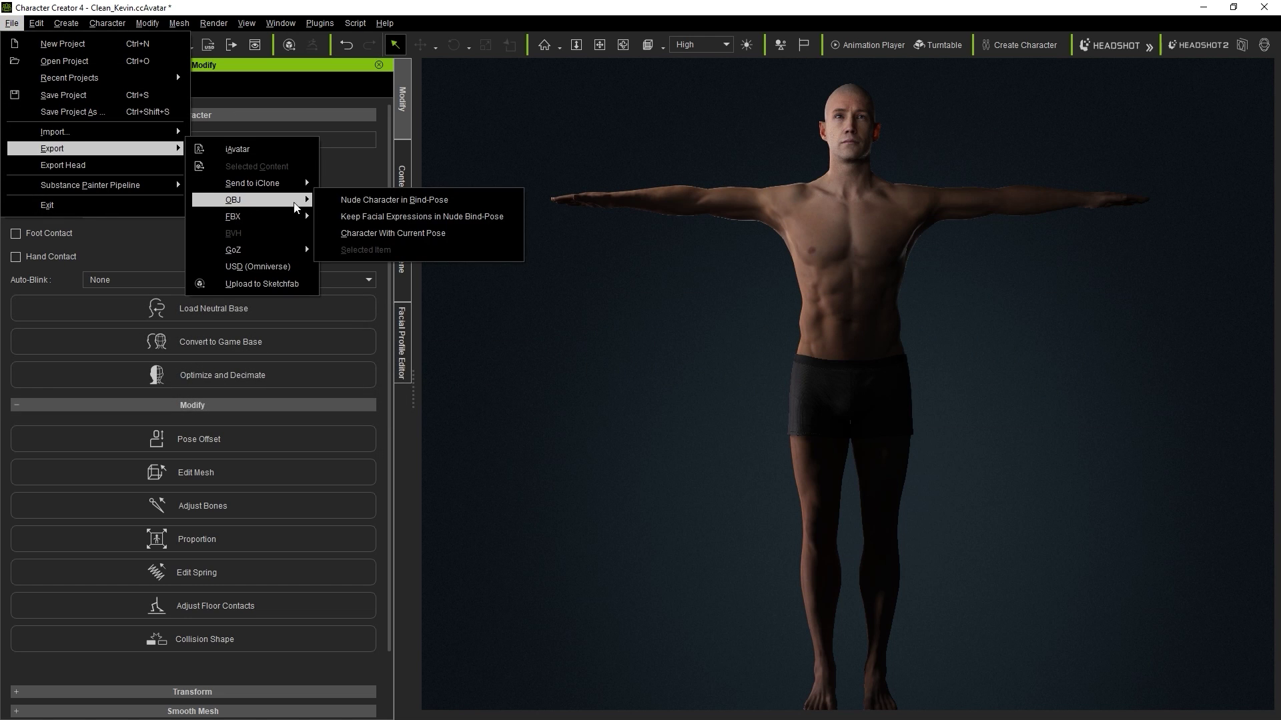
{"action": "left_click", "coordinate": [433, 234]}
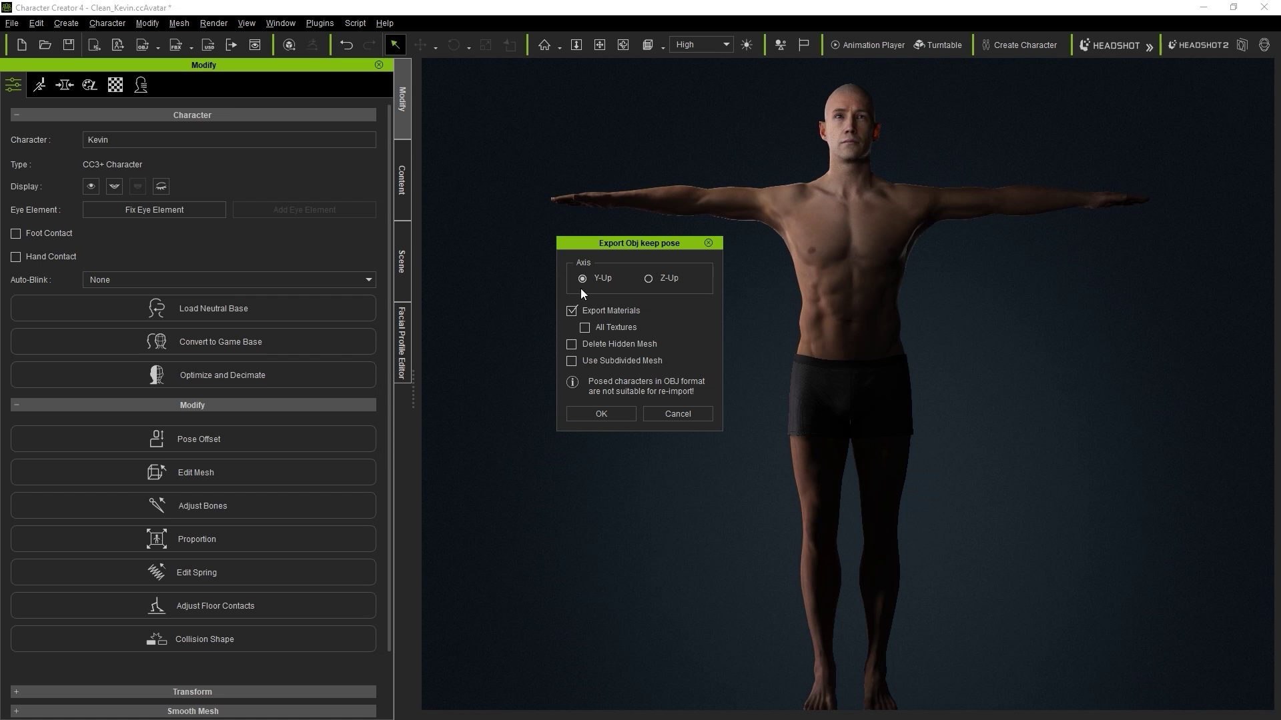
{"action": "left_click", "coordinate": [601, 413]}
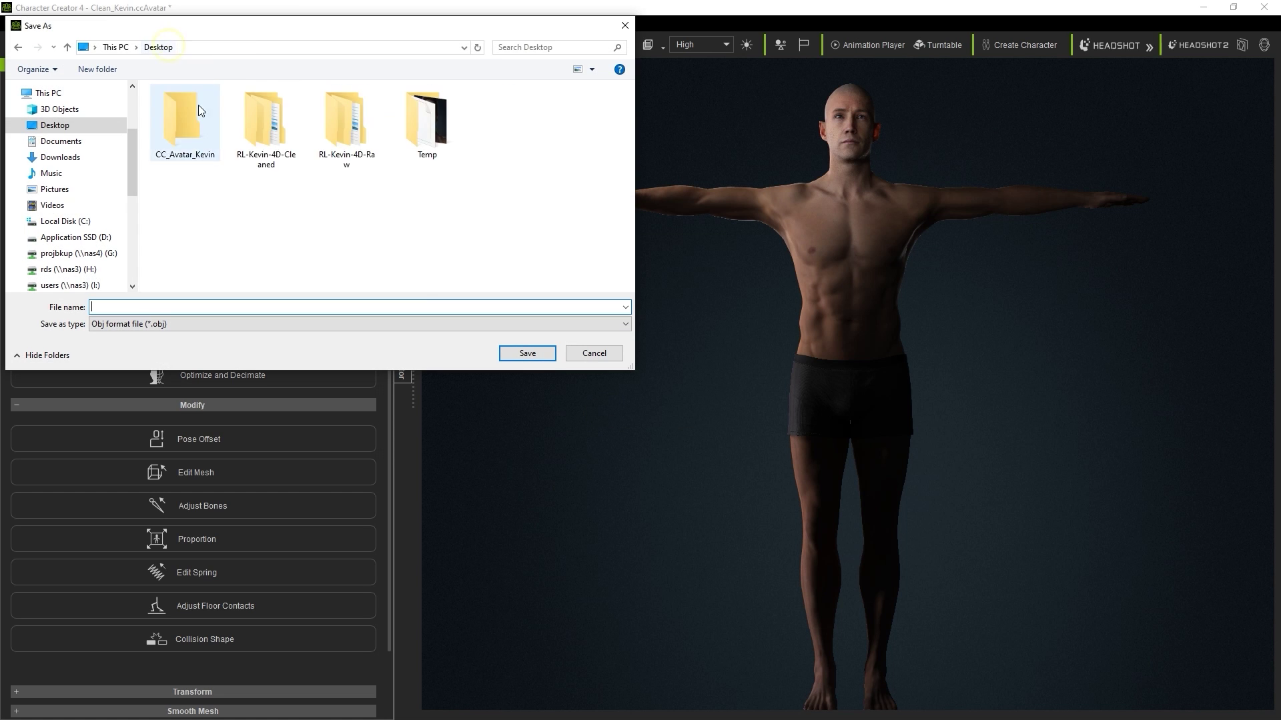
{"action": "type", "text": "Kevin_CCAvatar"}
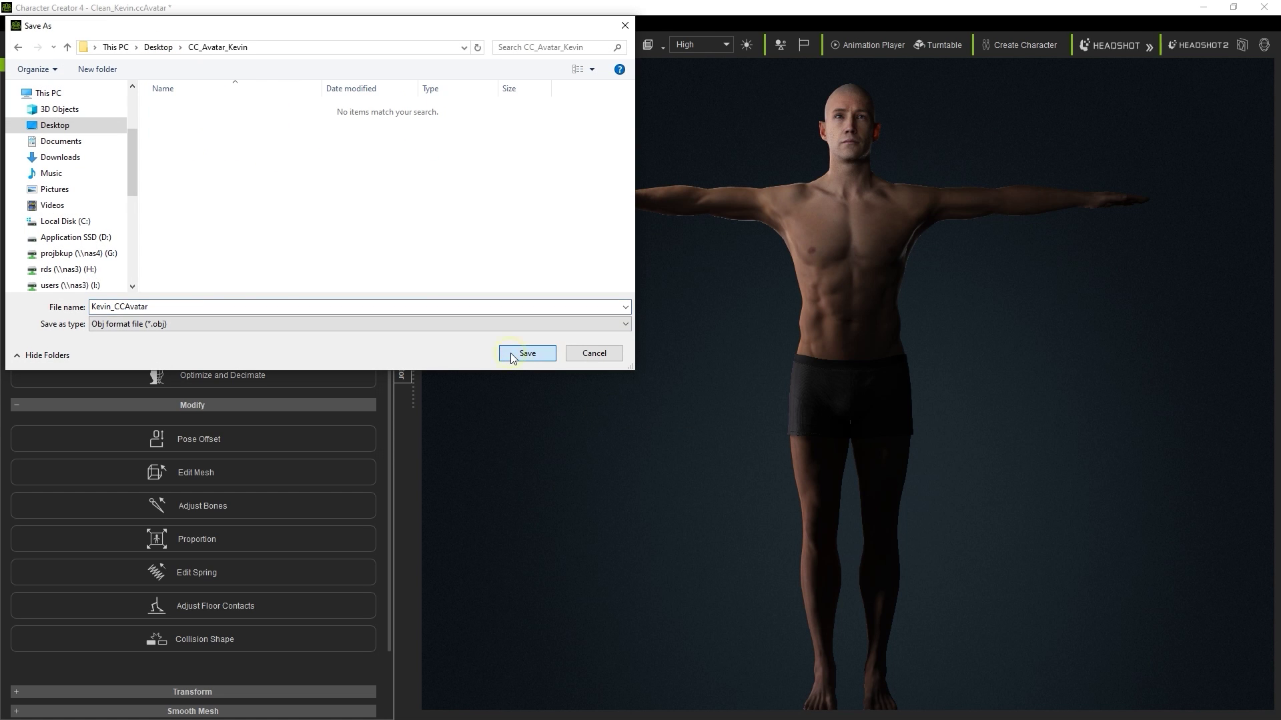
{"action": "left_click", "coordinate": [511, 355]}
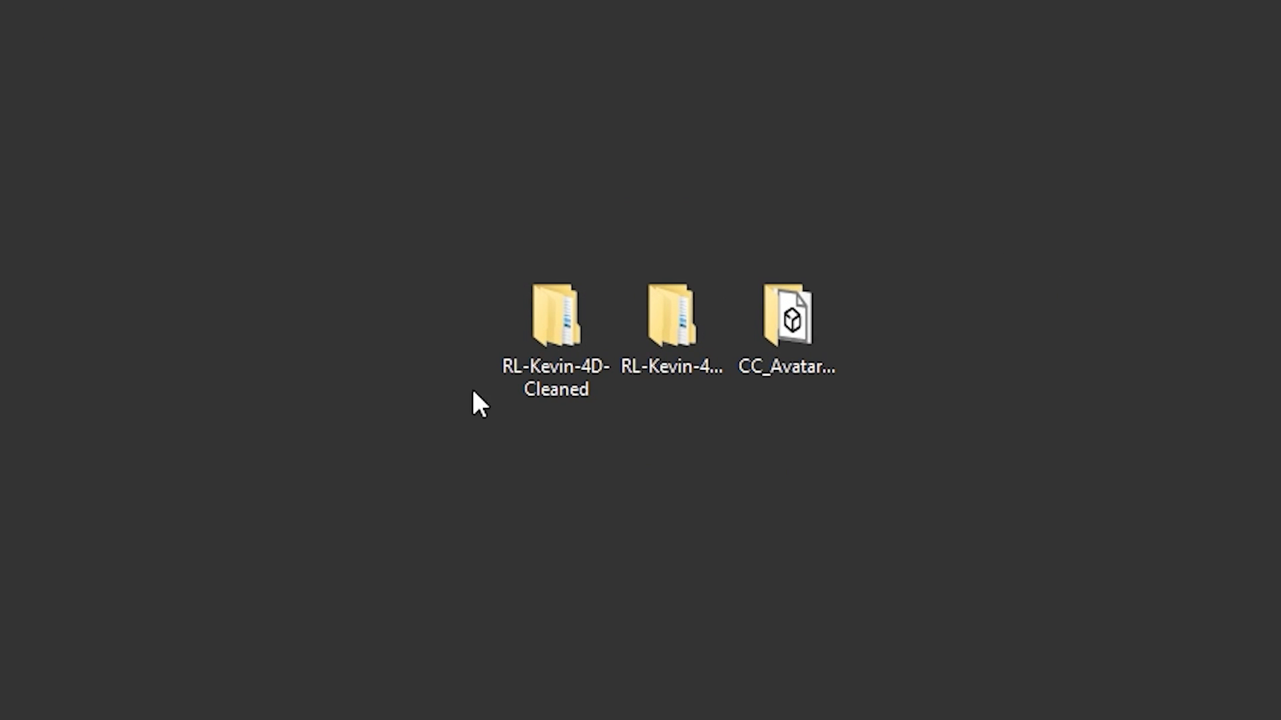
Look over the project folders CC_Avatar_Kevin, RL-Kevin-4D-Raw and RL-Kevin-4D-Cleaned on the desktop
{"action": "left_click", "coordinate": [805, 365]}
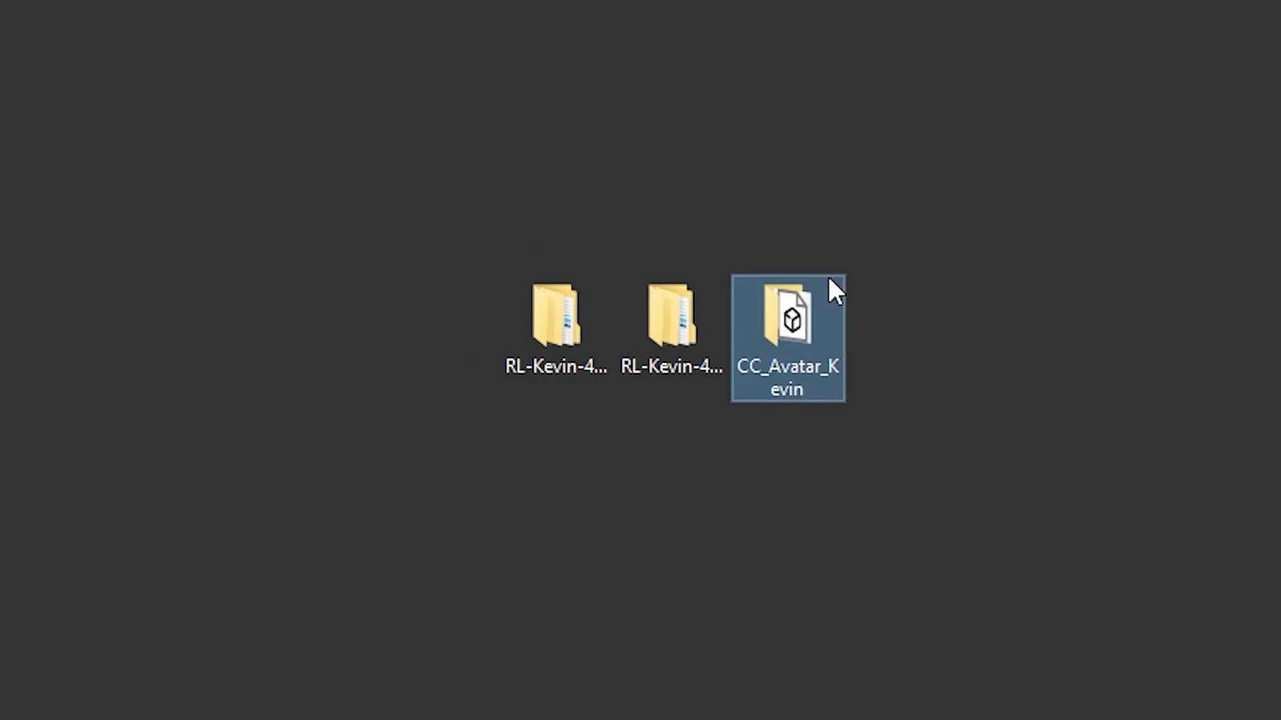
{"action": "left_click", "coordinate": [648, 373]}
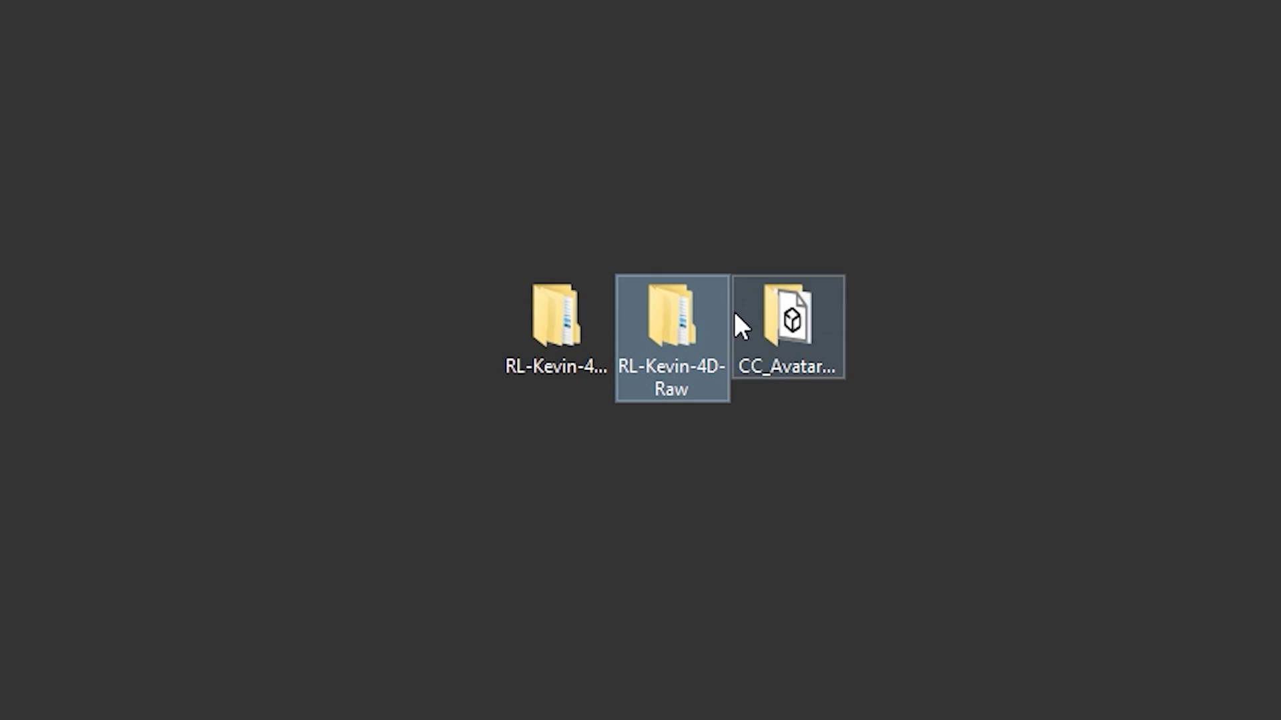
{"action": "left_click", "coordinate": [578, 361]}
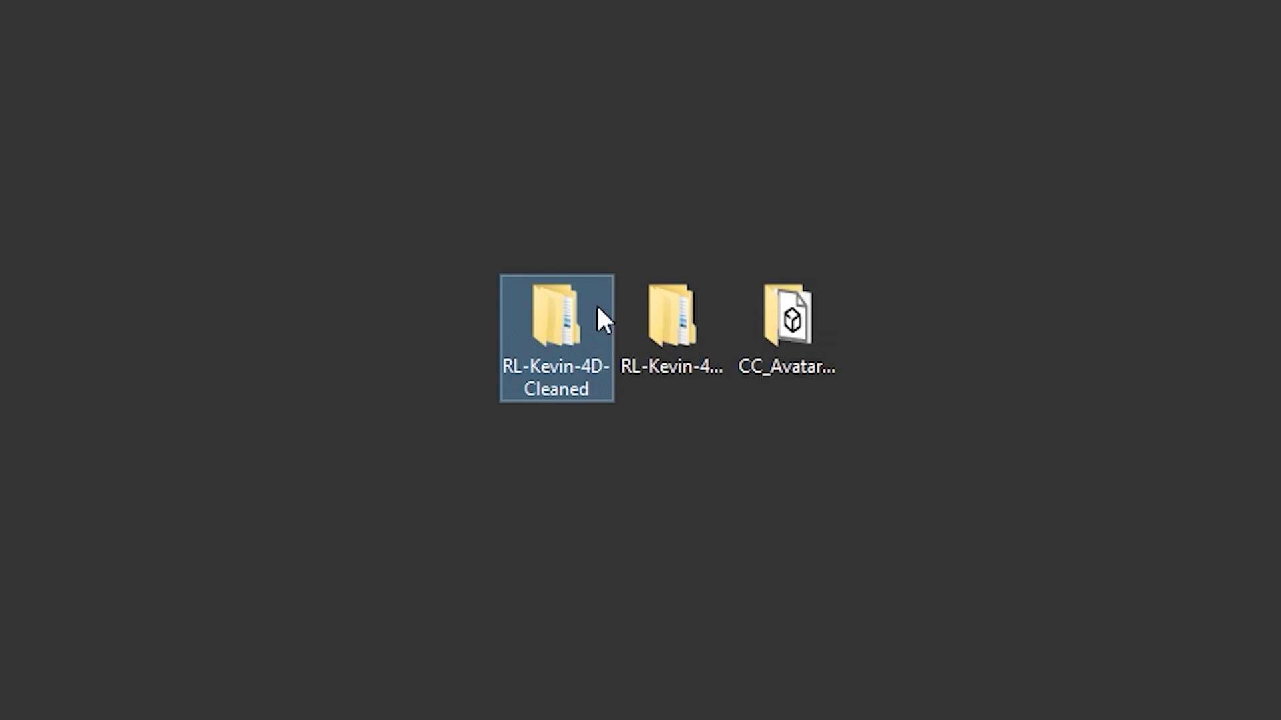
{"action": "mouse_move", "coordinate": [601, 400]}
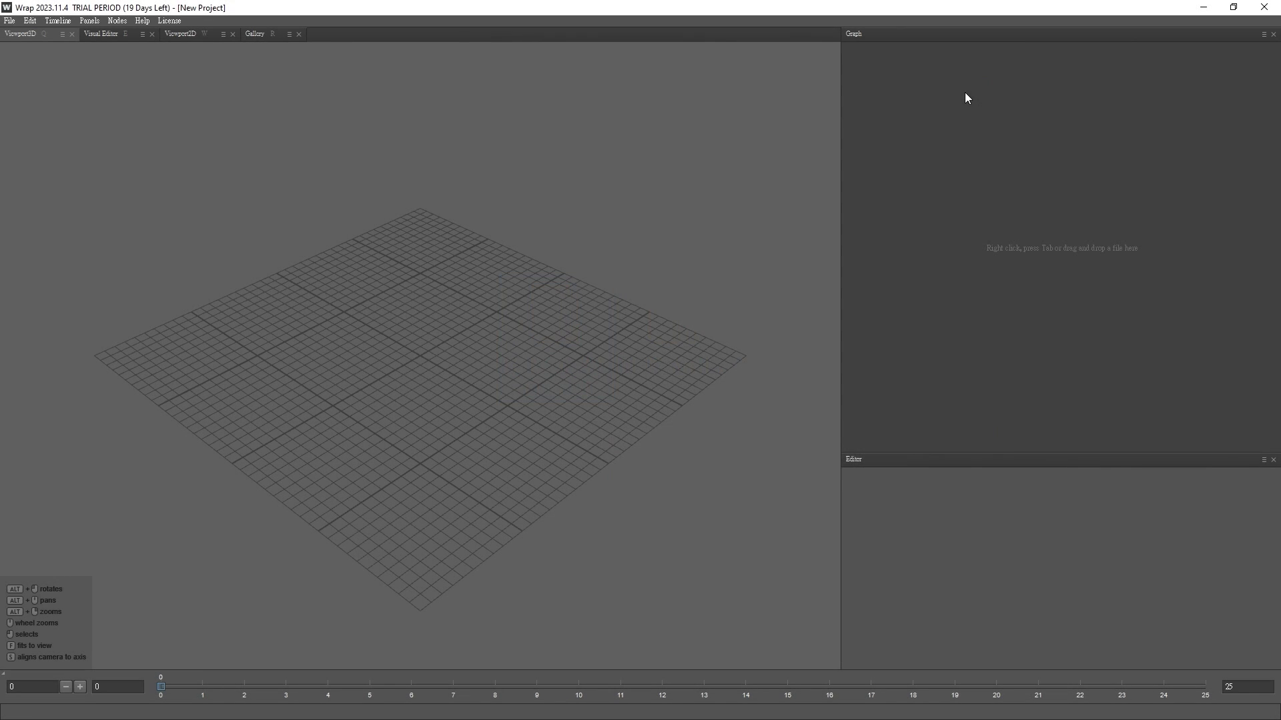
Add a LoadGeom node to the empty Wrap graph and place it in the graph's upper area
{"action": "right_click", "coordinate": [965, 92]}
{"action": "type", "text": "load"}
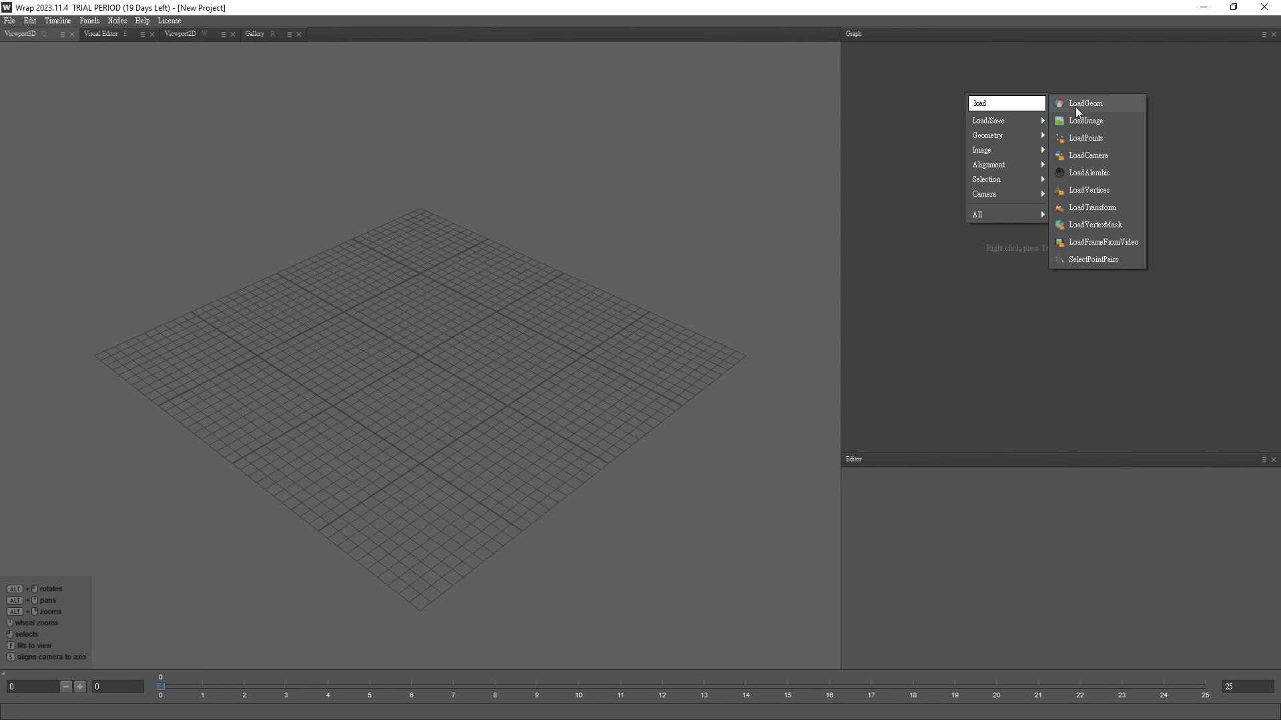
{"action": "left_click", "coordinate": [1079, 104]}
{"action": "left_click_drag", "start_coordinate": [976, 98], "coordinate": [946, 185]}
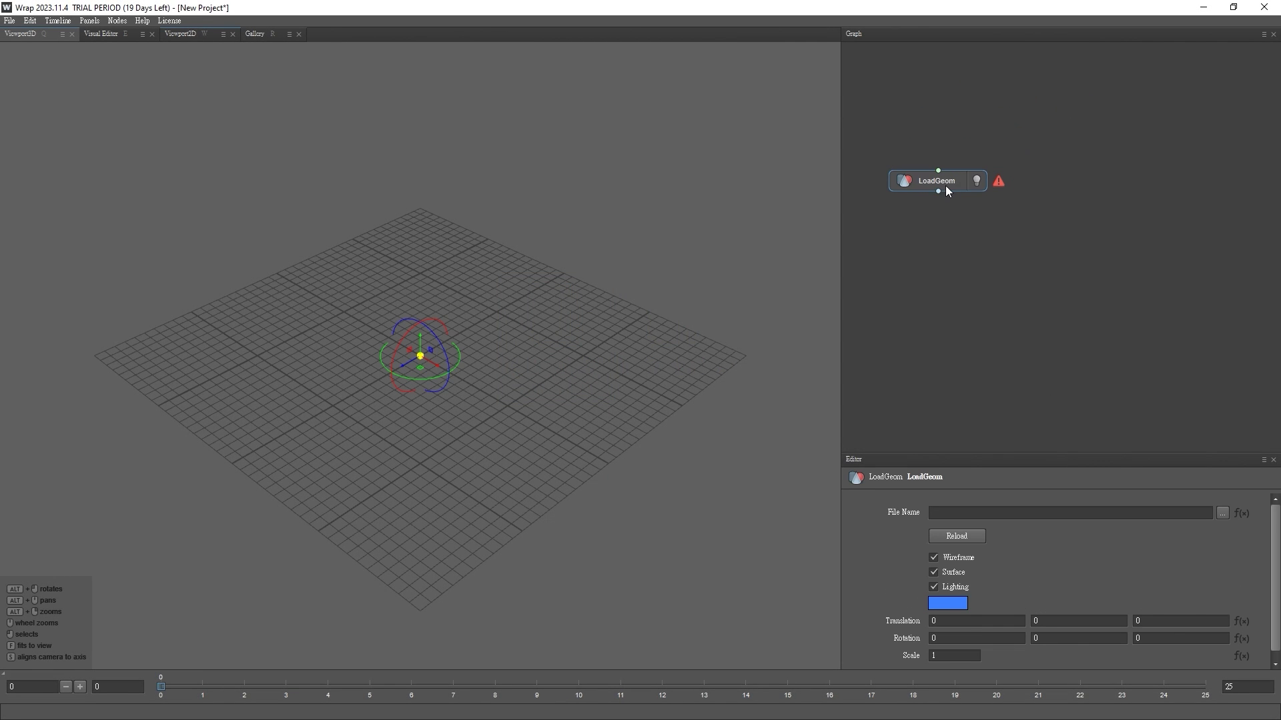
Load the OBJ files from the OBJ folder of RL-Kevin-4D-Raw into the LoadGeom node as a sequence, starting from Object00000.obj
{"action": "left_click", "coordinate": [1220, 513]}
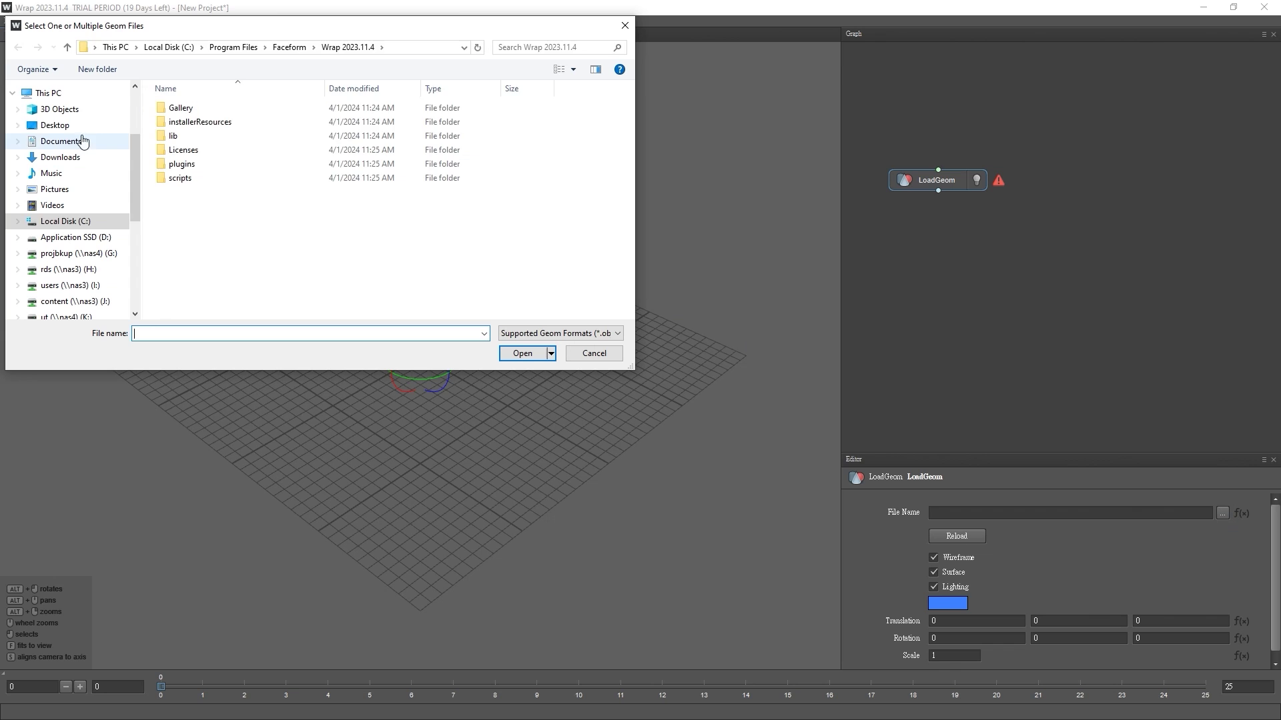
{"action": "left_click", "coordinate": [55, 126]}
{"action": "left_click", "coordinate": [365, 136]}
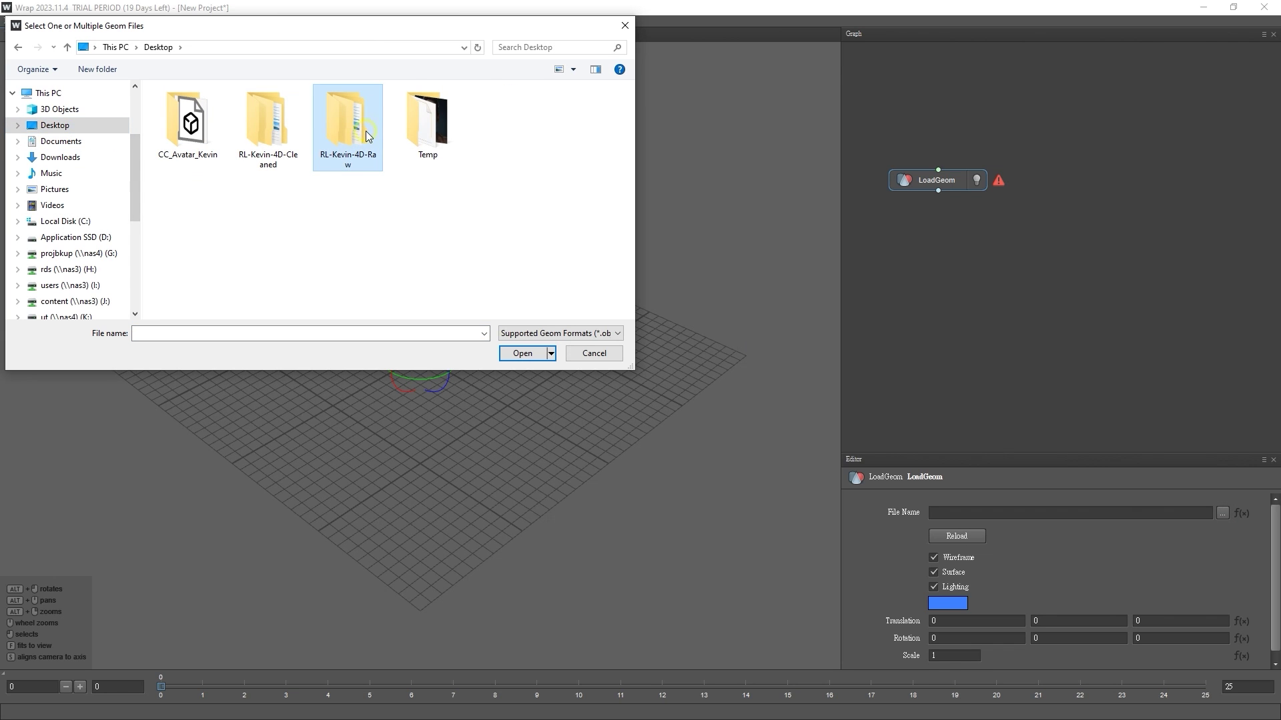
{"action": "double_click", "coordinate": [330, 151]}
{"action": "left_click", "coordinate": [210, 109]}
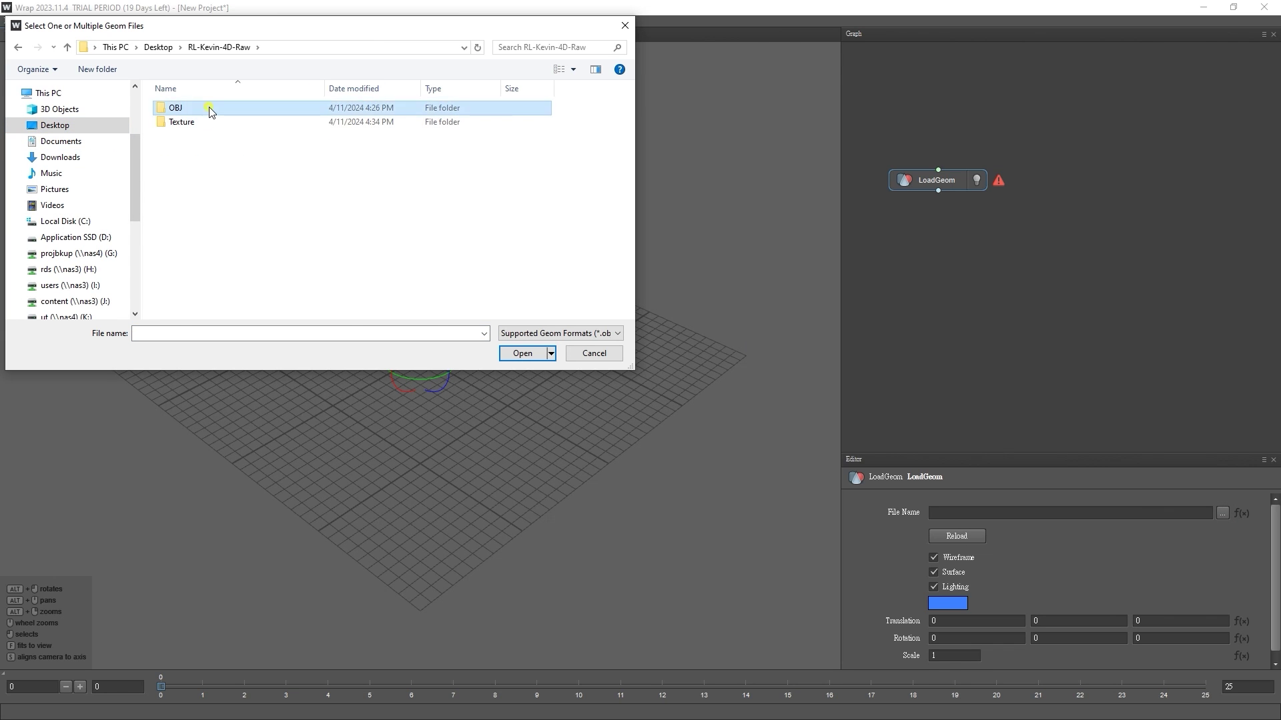
{"action": "double_click", "coordinate": [210, 109]}
{"action": "mouse_move", "coordinate": [629, 100]}
{"action": "left_mouse_down"}
{"action": "mouse_move", "coordinate": [604, 299]}
{"action": "mouse_move", "coordinate": [627, 100]}
{"action": "left_mouse_up"}
{"action": "left_click", "coordinate": [267, 108]}
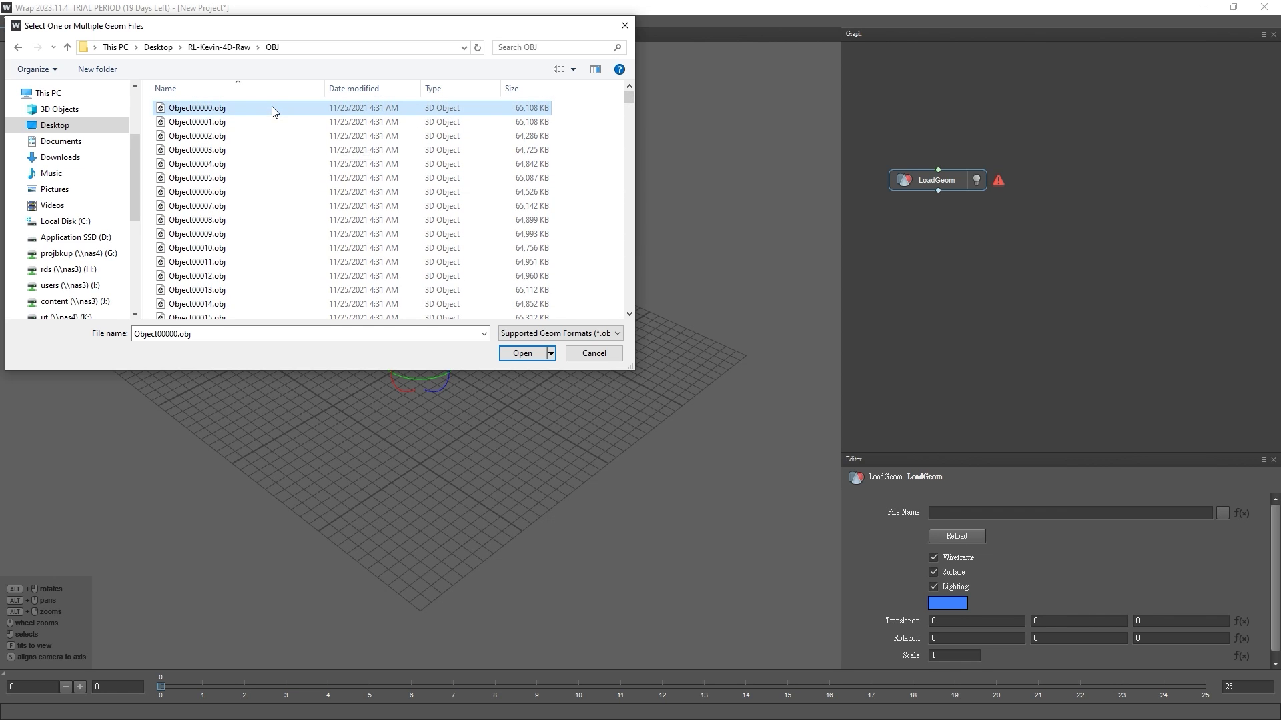
{"action": "left_click", "coordinate": [522, 354]}
{"action": "left_click", "coordinate": [639, 377]}
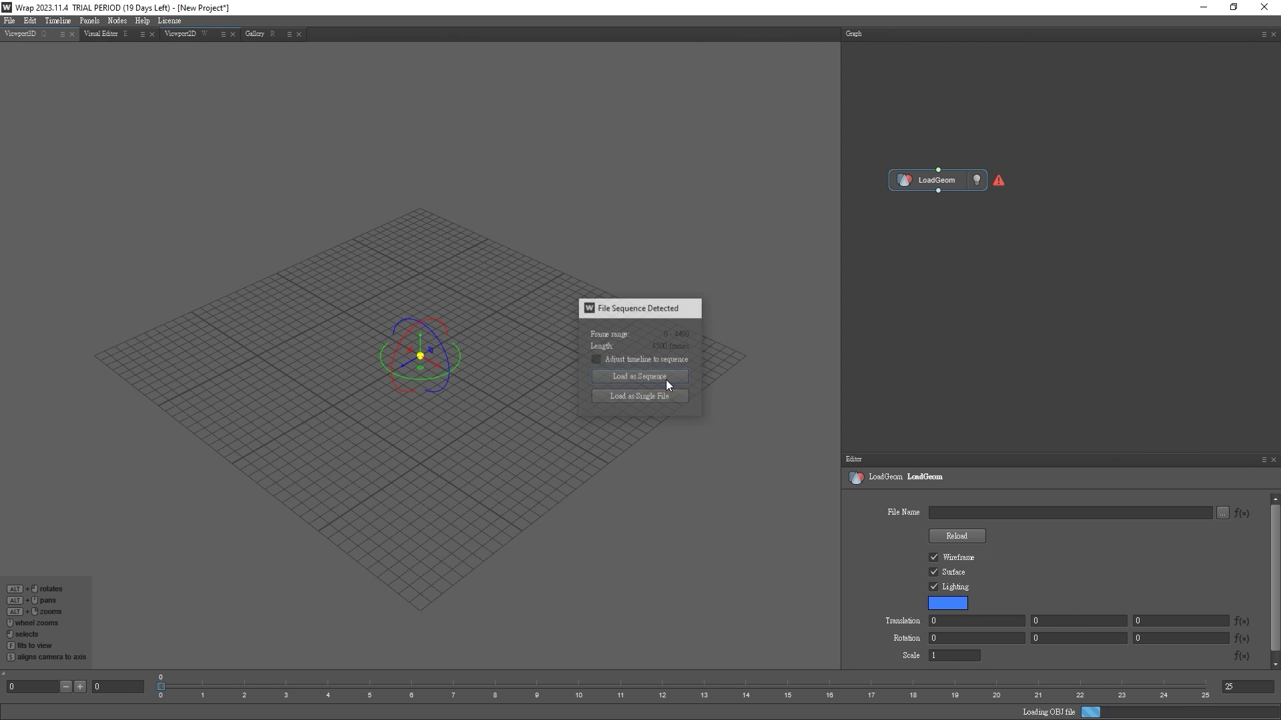
Inspect the loaded head scan up close and turn off its wireframe display
{"action": "left_click_drag", "start_coordinate": [675, 387], "coordinate": [447, 228], "text": "alt"}
{"action": "middle_click_drag", "start_coordinate": [446, 223], "coordinate": [508, 317], "text": "alt"}
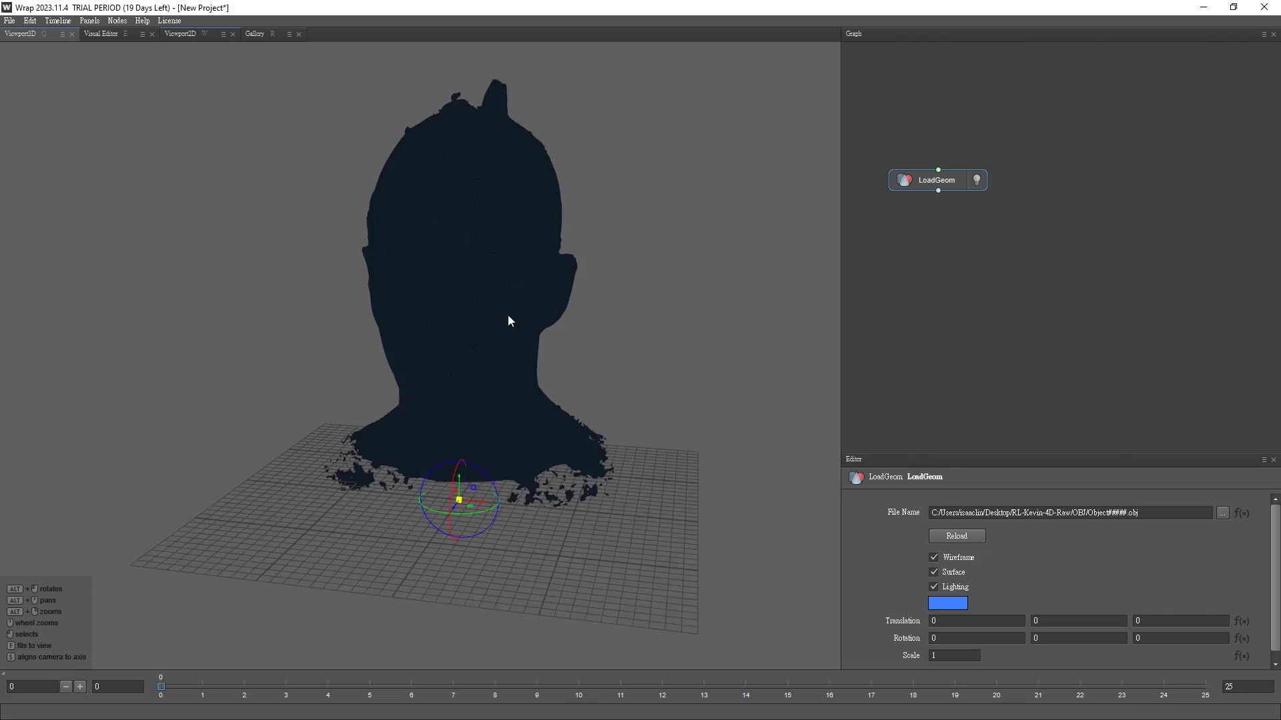
{"action": "right_click_drag", "start_coordinate": [509, 317], "coordinate": [634, 343], "text": "alt"}
{"action": "scroll", "coordinate": [602, 375], "scroll_direction": "up", "scroll_amount": 5}
{"action": "scroll", "coordinate": [587, 276], "scroll_direction": "down", "scroll_amount": 10}
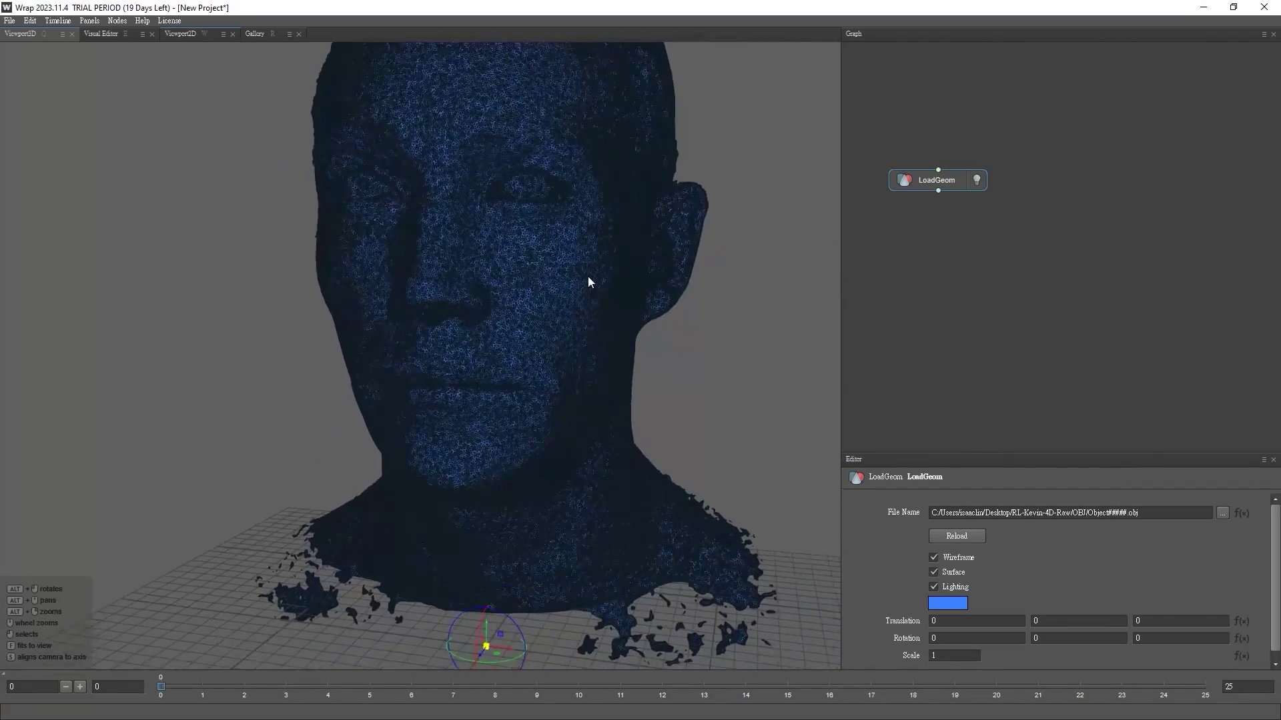
{"action": "left_click", "coordinate": [934, 557]}
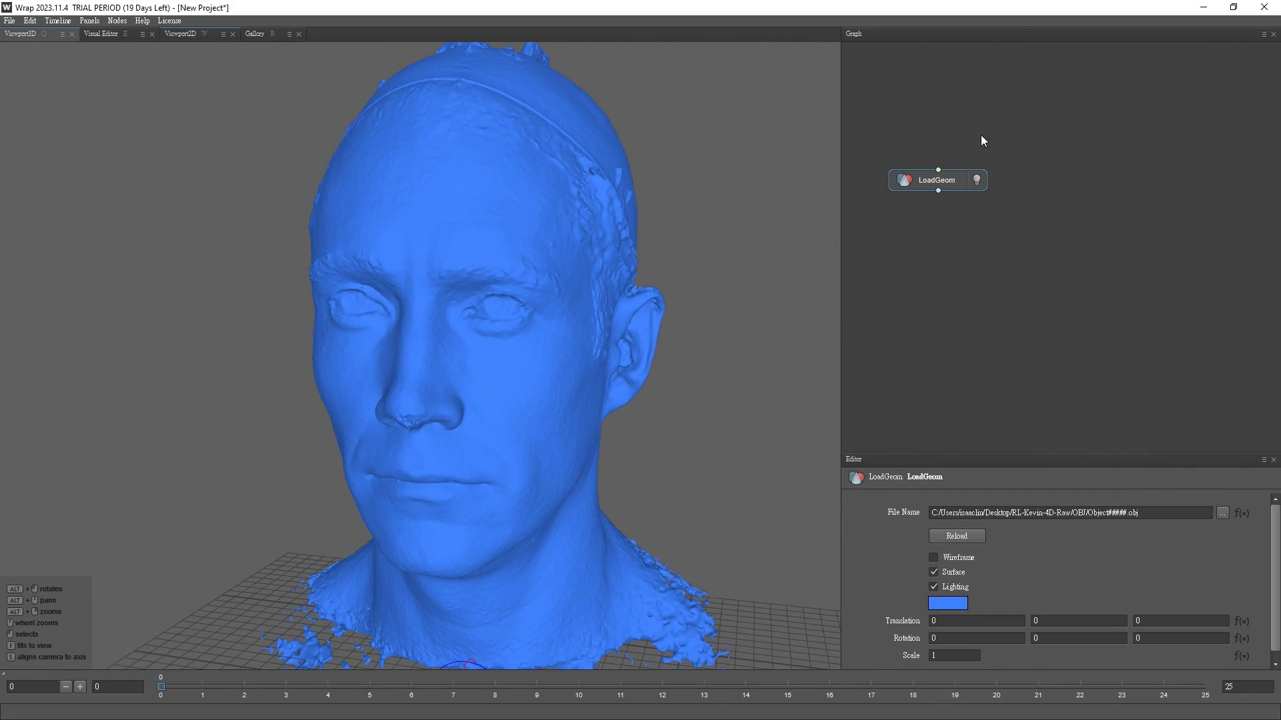
Add a LoadImage node above the LoadGeom node and connect its output to the LoadGeom node's texture input
{"action": "key", "text": "Tab"}
{"action": "type", "text": "load"}
{"action": "left_click", "coordinate": [1092, 154]}
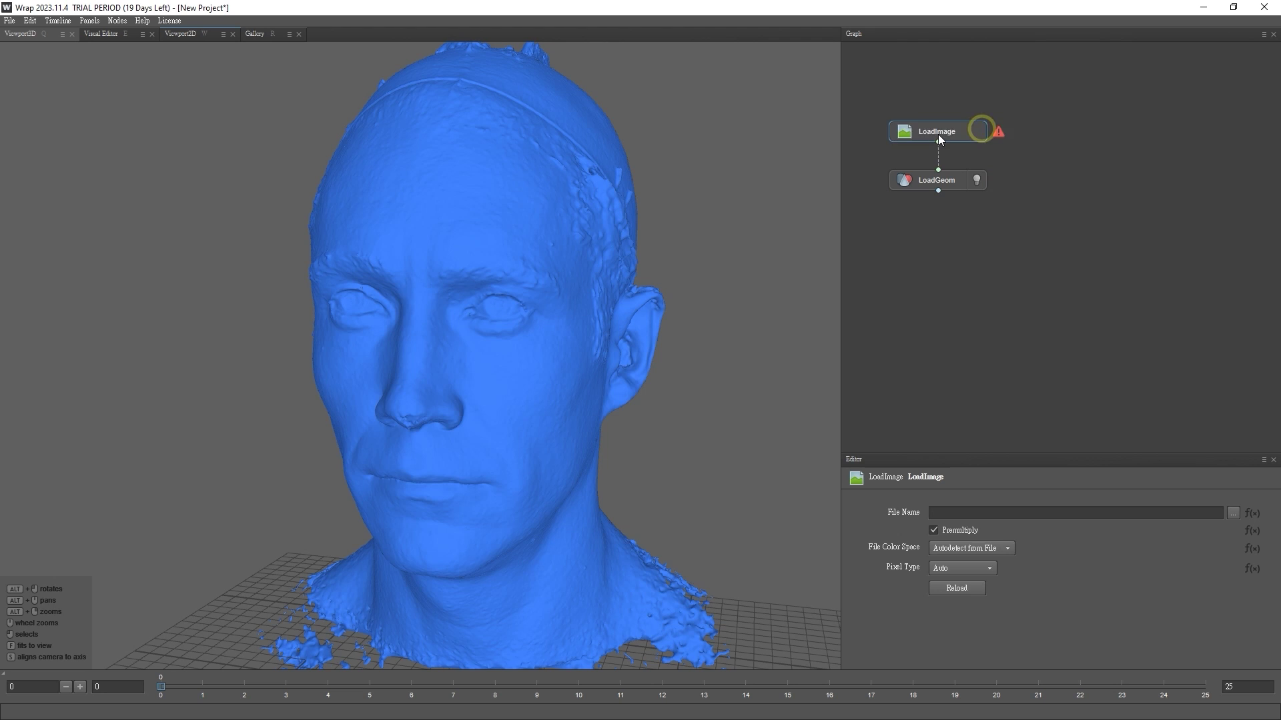
{"action": "left_click_drag", "start_coordinate": [938, 153], "coordinate": [938, 170]}
Load the Frame JPG images from the Texture folder of RL-Kevin-4D-Raw into the LoadImage node as a sequence
{"action": "left_click", "coordinate": [1232, 513]}
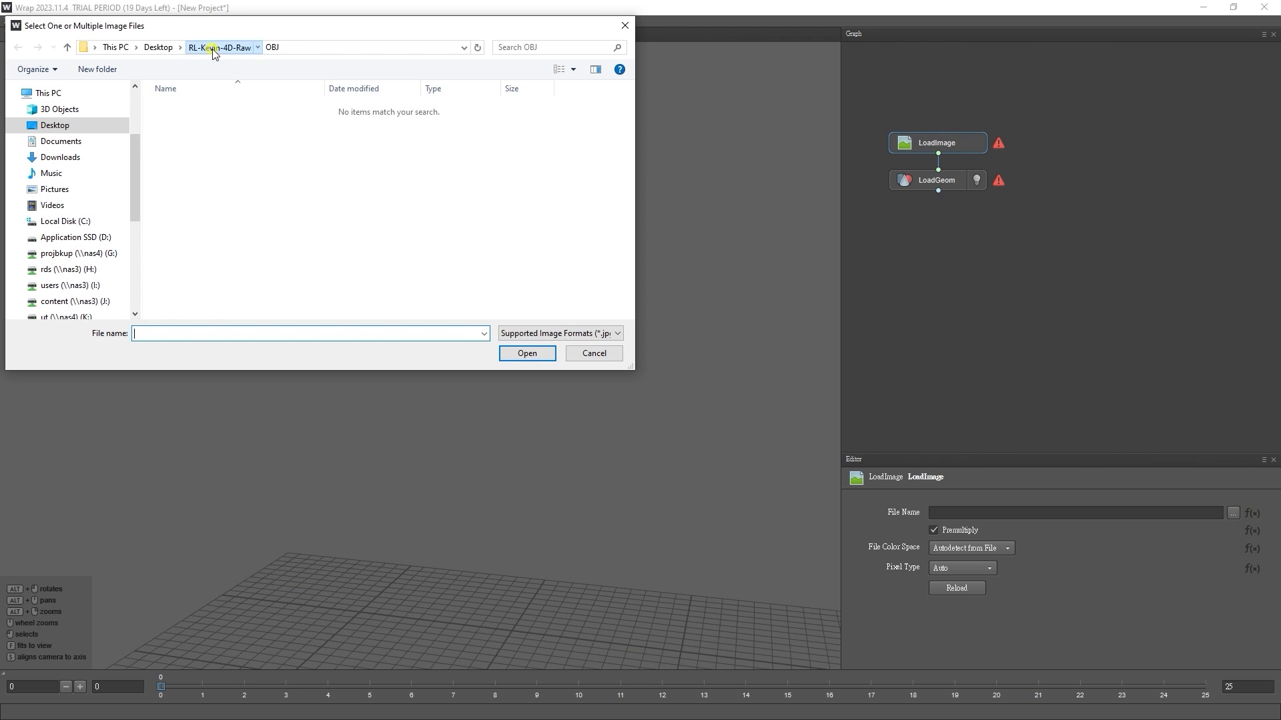
{"action": "left_click", "coordinate": [215, 50]}
{"action": "double_click", "coordinate": [194, 122]}
{"action": "left_click", "coordinate": [194, 121]}
{"action": "left_click", "coordinate": [522, 353]}
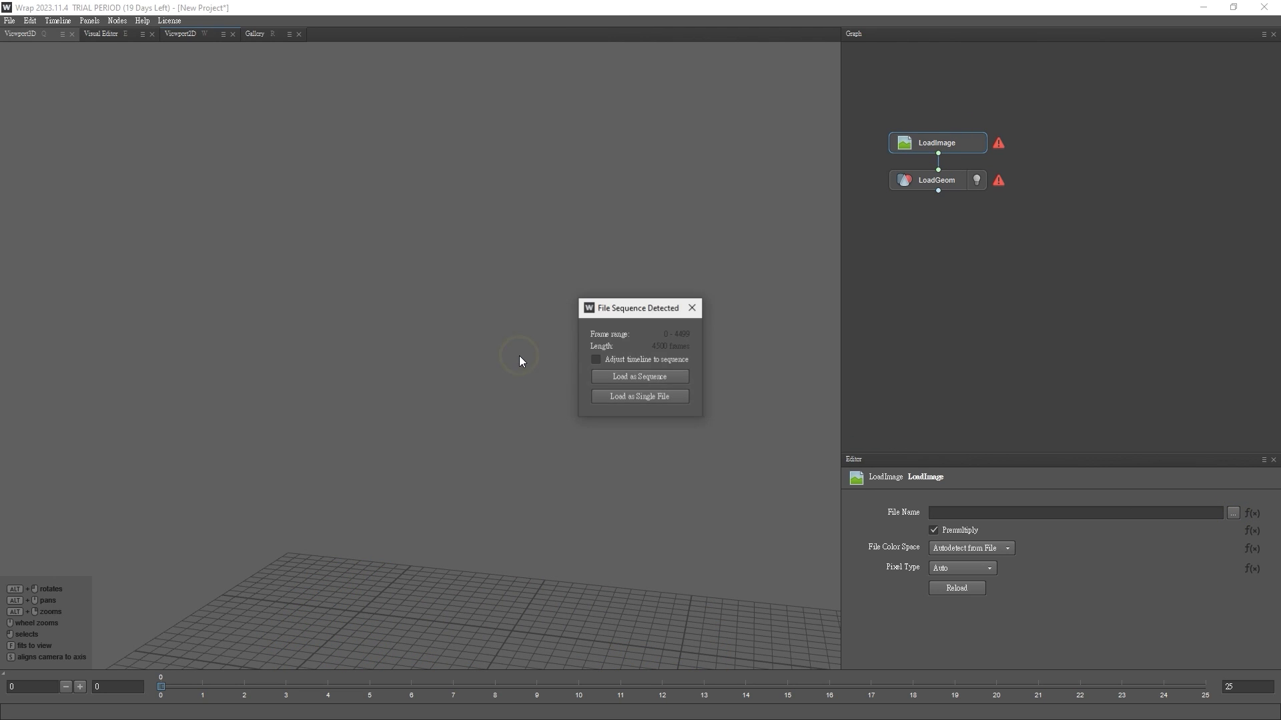
{"action": "left_click", "coordinate": [676, 378]}
{"action": "left_click", "coordinate": [955, 226]}
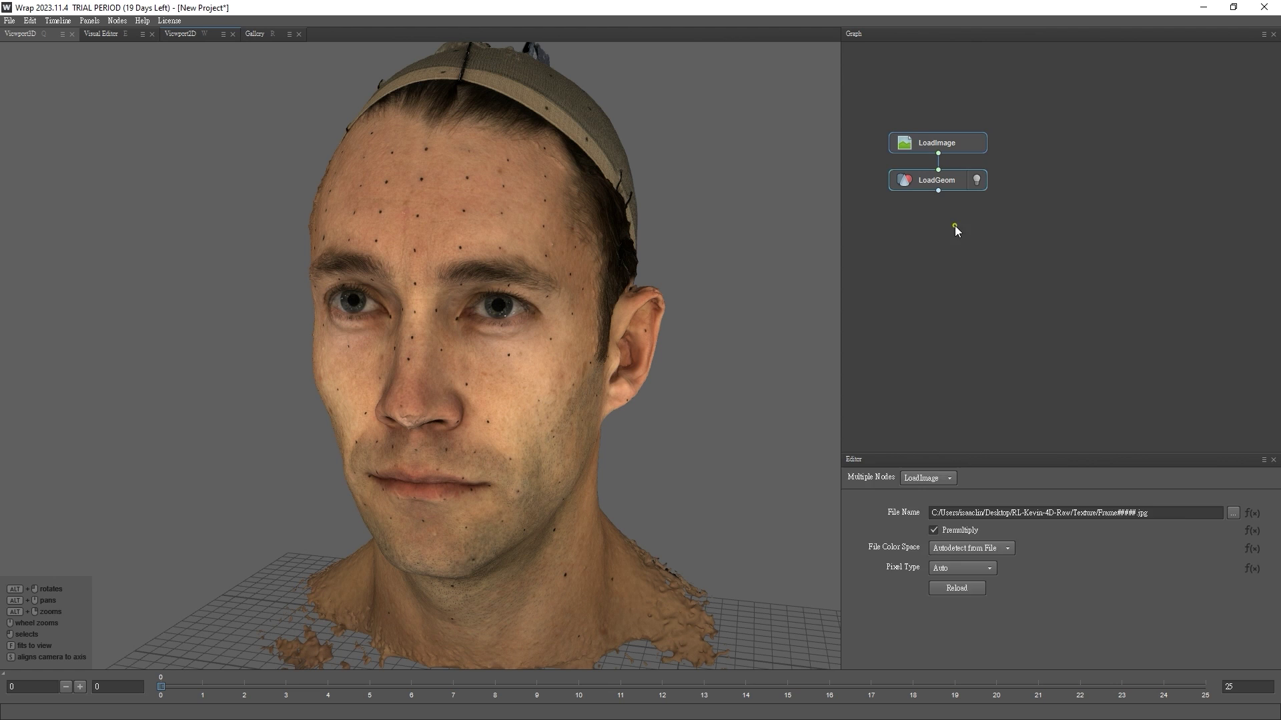
Set the timeline's end frame to 4500
{"action": "left_click_drag", "start_coordinate": [1251, 689], "coordinate": [1197, 679]}
{"action": "type", "text": "4500"}
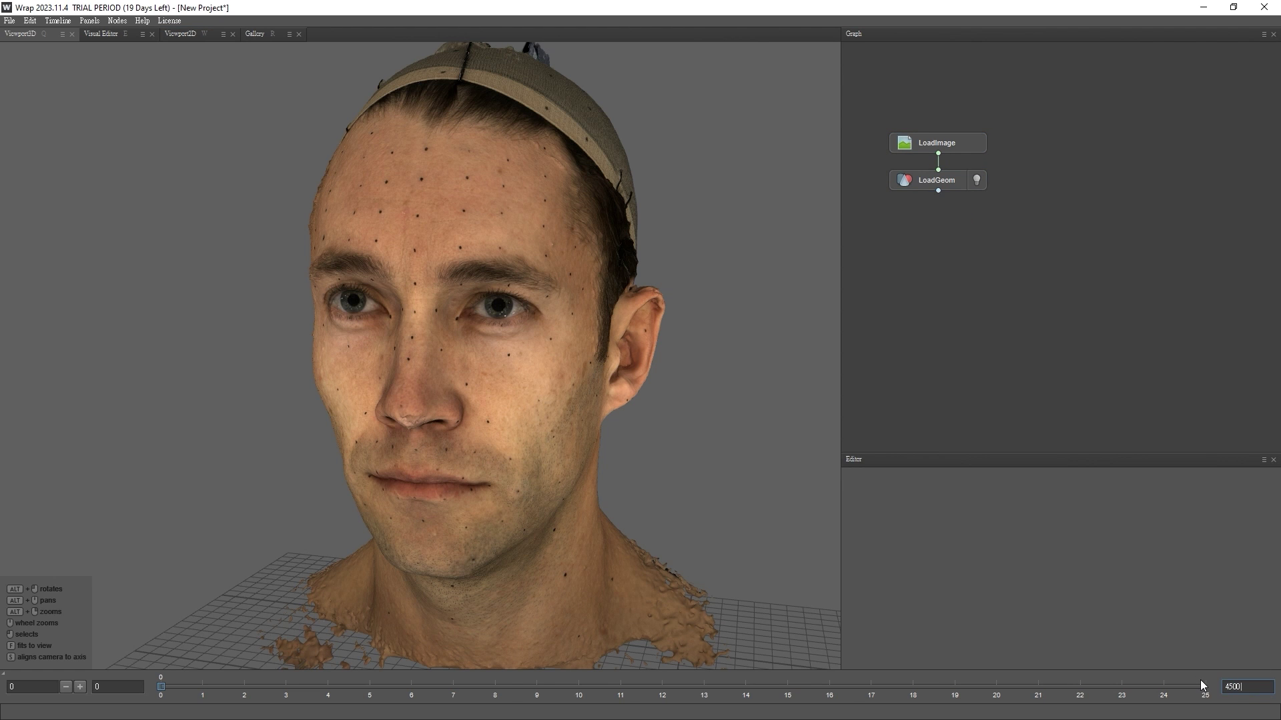
{"action": "key", "text": "Return"}
Scrub through the timeline to examine the raw scan's expressions, then return to frame 0 and a front view
{"action": "left_click_drag", "start_coordinate": [285, 422], "coordinate": [435, 438], "text": "alt"}
{"action": "left_click", "coordinate": [229, 687]}
{"action": "mouse_move", "coordinate": [255, 694]}
{"action": "left_mouse_down"}
{"action": "mouse_move", "coordinate": [337, 646]}
{"action": "mouse_move", "coordinate": [390, 689]}
{"action": "mouse_move", "coordinate": [916, 690]}
{"action": "left_mouse_up"}
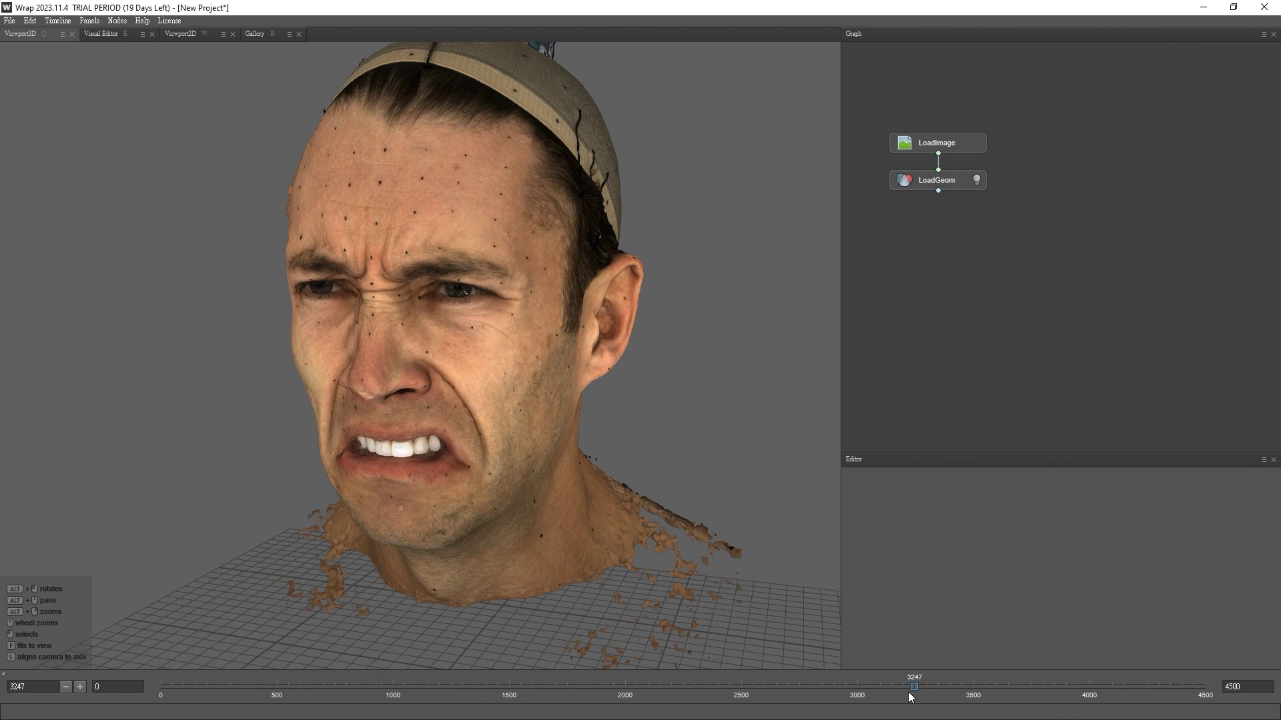
{"action": "left_click_drag", "start_coordinate": [33, 688], "coordinate": [6, 688]}
{"action": "type", "text": "0"}
{"action": "key", "text": "Return"}
{"action": "left_click_drag", "start_coordinate": [400, 587], "coordinate": [533, 593], "text": "alt"}
Add a second LoadGeom node and place it beside the existing LoadGeom node
{"action": "right_click", "coordinate": [1048, 140]}
{"action": "type", "text": "load"}
{"action": "left_click", "coordinate": [1169, 149]}
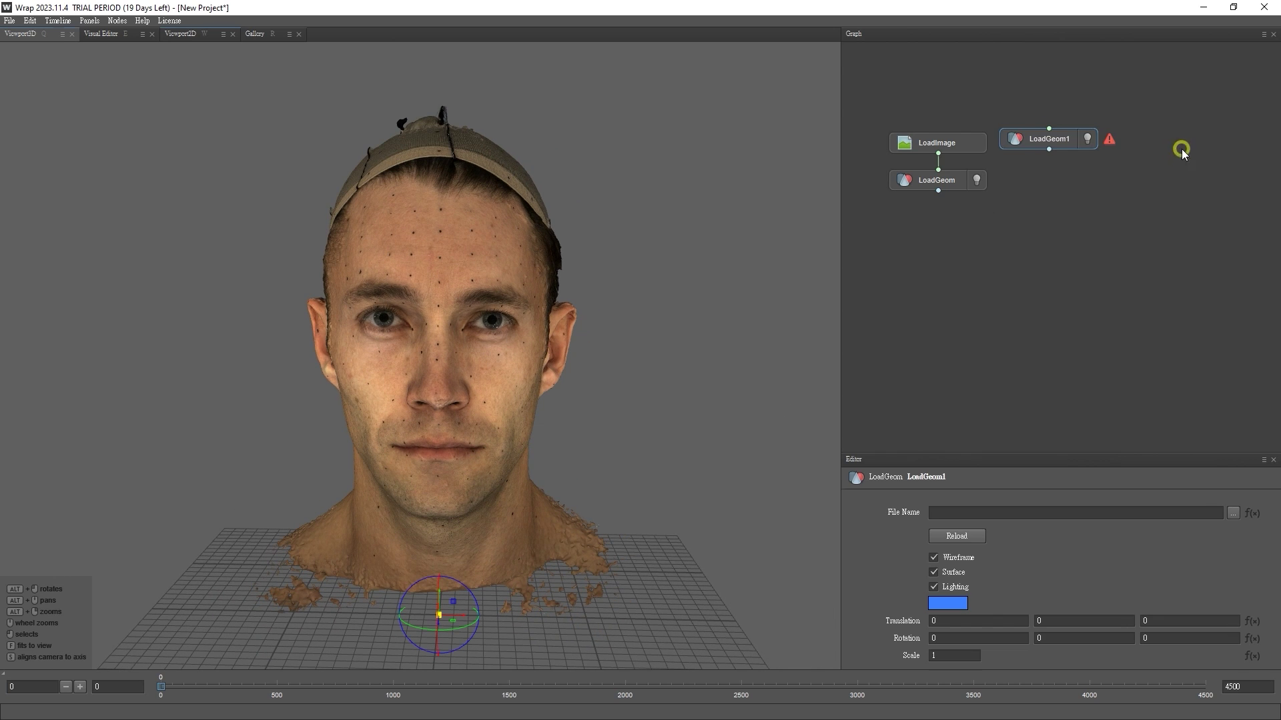
{"action": "left_click_drag", "start_coordinate": [1055, 143], "coordinate": [1054, 183]}
Load the OBJ_CleanedData files from RL-Kevin-4D-Cleaned into LoadGeom1 as a sequence and hide the raw scan's geometry
{"action": "left_click", "coordinate": [1220, 513]}
{"action": "left_click", "coordinate": [207, 47]}
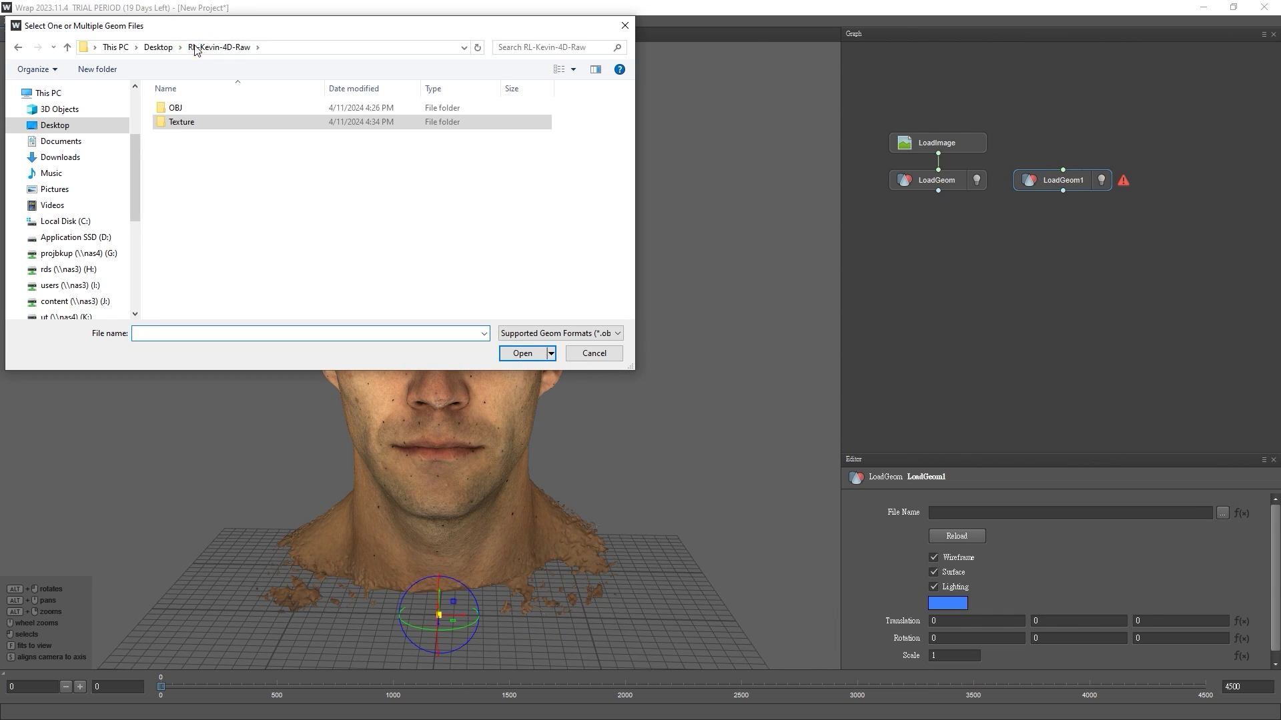
{"action": "left_click", "coordinate": [158, 47]}
{"action": "double_click", "coordinate": [289, 130]}
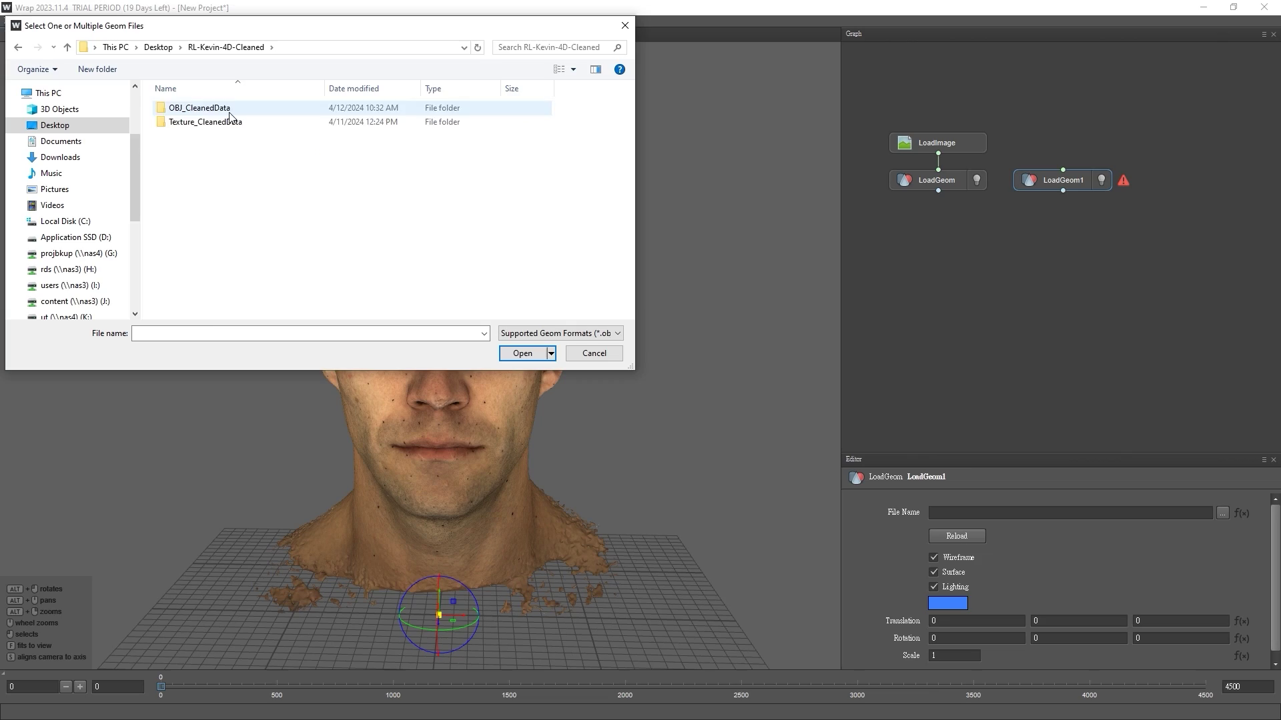
{"action": "double_click", "coordinate": [226, 110]}
{"action": "left_click", "coordinate": [228, 113]}
{"action": "left_click", "coordinate": [520, 354]}
{"action": "left_click", "coordinate": [677, 378]}
{"action": "left_click", "coordinate": [976, 183]}
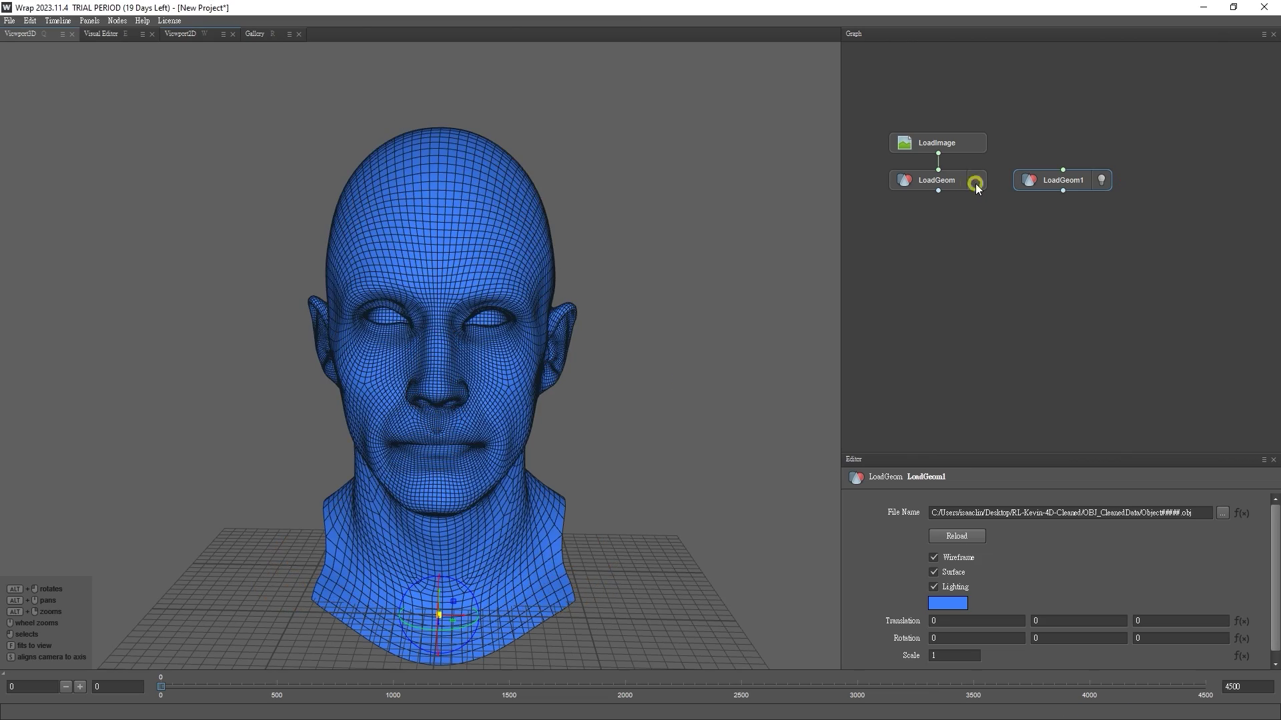
{"action": "left_click_drag", "start_coordinate": [690, 297], "coordinate": [621, 297], "text": "alt"}
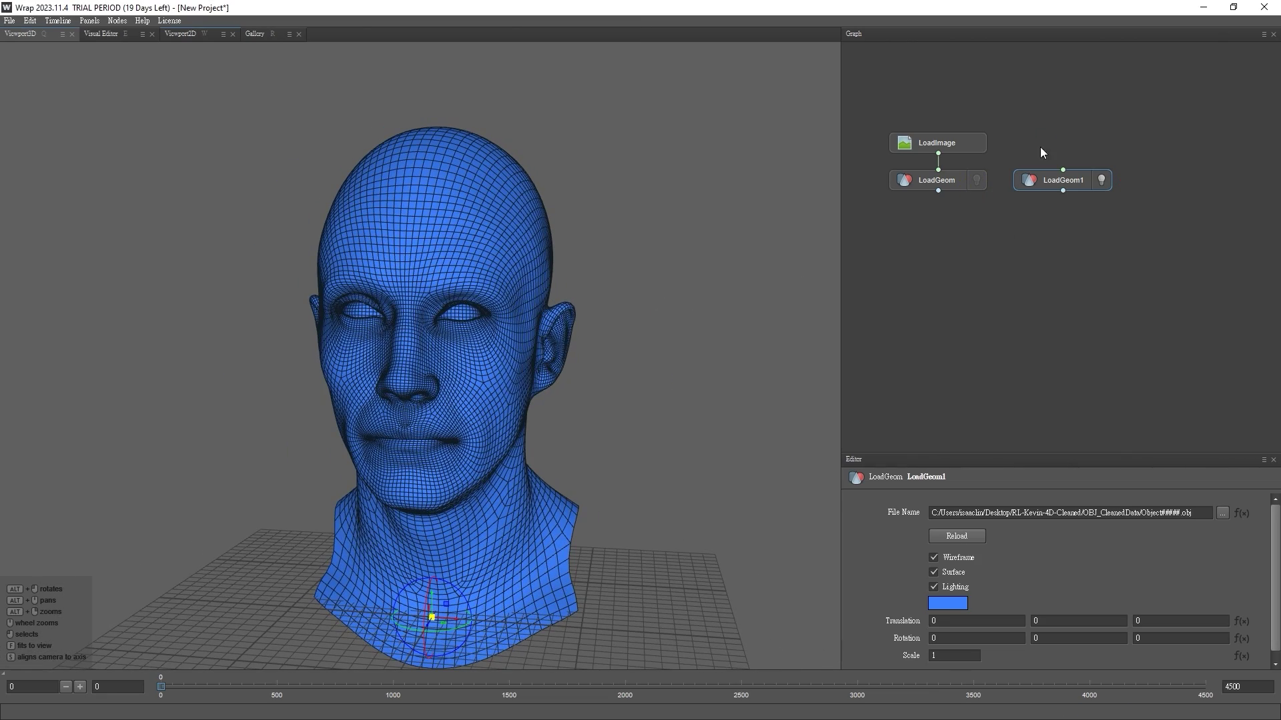
Duplicate the LoadImage node and place the copy above LoadGeom1
{"action": "left_click", "coordinate": [958, 146]}
{"action": "key", "text": "ctrl+c"}
{"action": "key", "text": "ctrl+v"}
{"action": "left_click_drag", "start_coordinate": [969, 140], "coordinate": [1078, 143]}
Load the Texture_CleanedData images from RL-Kevin-4D-Cleaned into LoadImage1 as a sequence and connect it to LoadGeom1's texture input
{"action": "left_click", "coordinate": [1233, 512]}
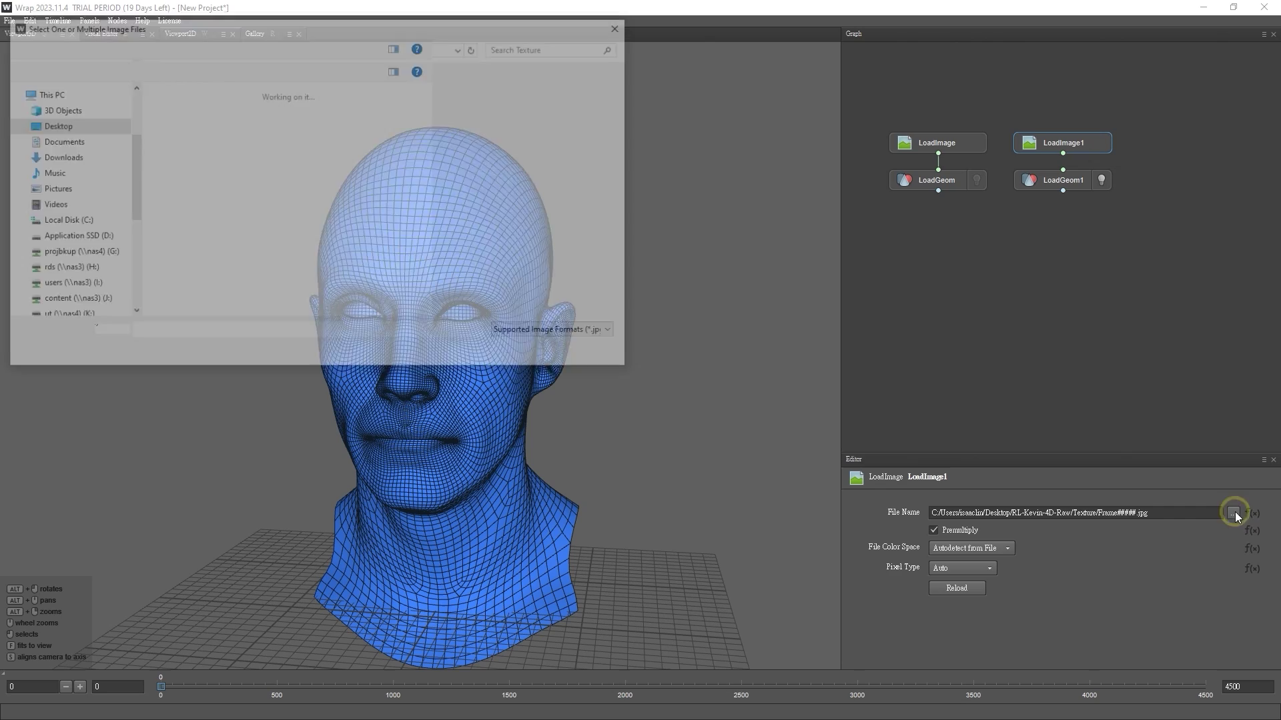
{"action": "left_click", "coordinate": [159, 47]}
{"action": "double_click", "coordinate": [346, 129]}
{"action": "double_click", "coordinate": [235, 123]}
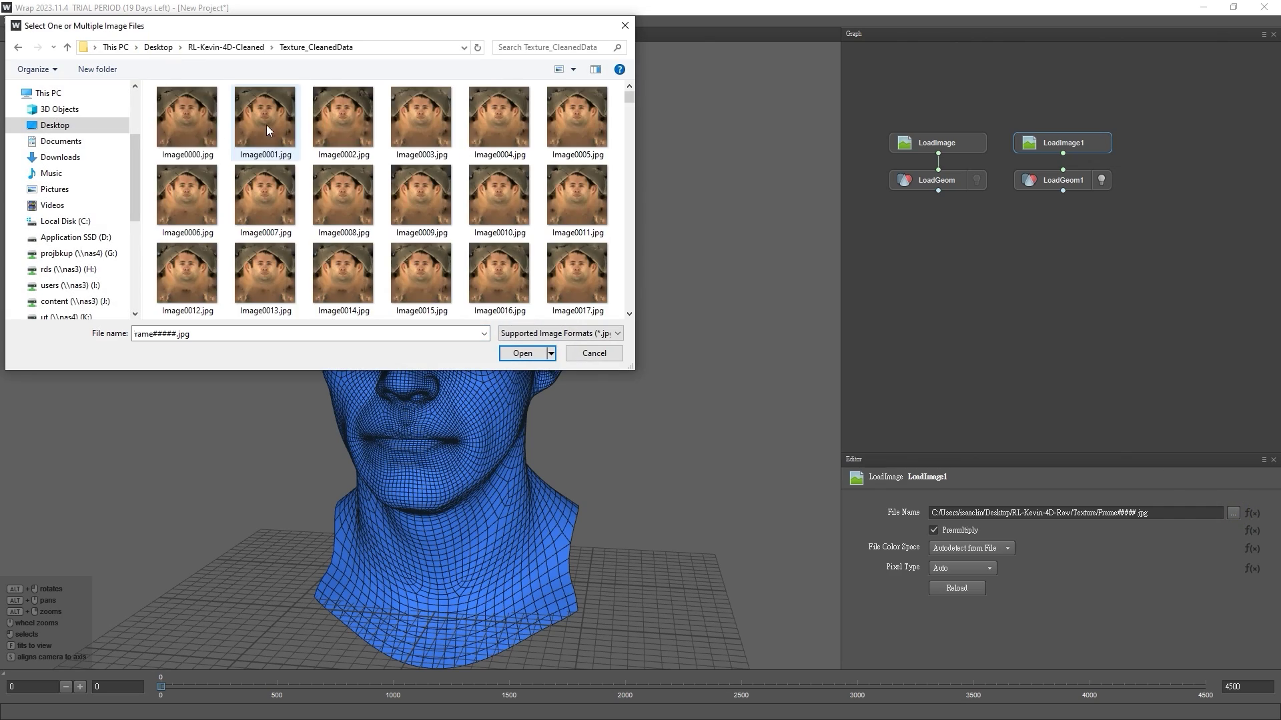
{"action": "left_click", "coordinate": [533, 354]}
{"action": "left_click", "coordinate": [649, 379]}
{"action": "left_click_drag", "start_coordinate": [1063, 153], "coordinate": [1063, 170]}
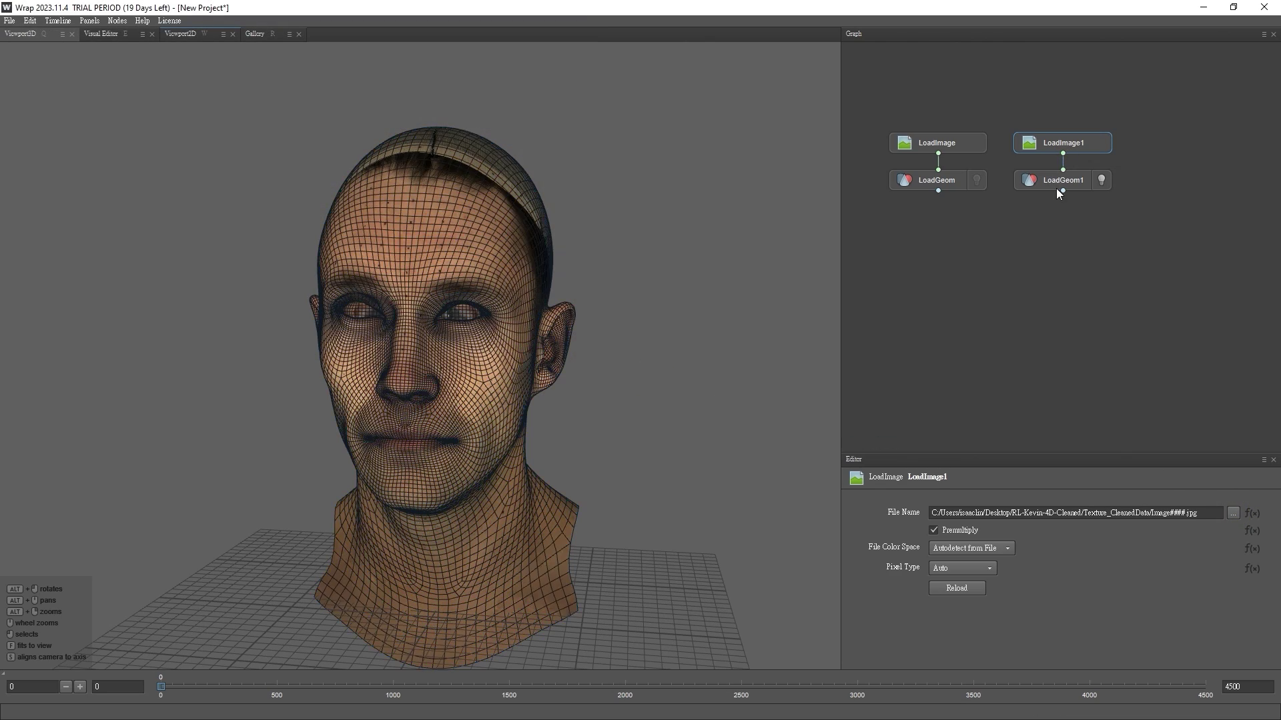
{"action": "left_click_drag", "start_coordinate": [701, 297], "coordinate": [663, 346], "text": "alt"}
Add an UnsubdivideGeom node connected below LoadGeom1 and hide LoadGeom1's own geometry
{"action": "key", "text": "Tab"}
{"action": "type", "text": "uns"}
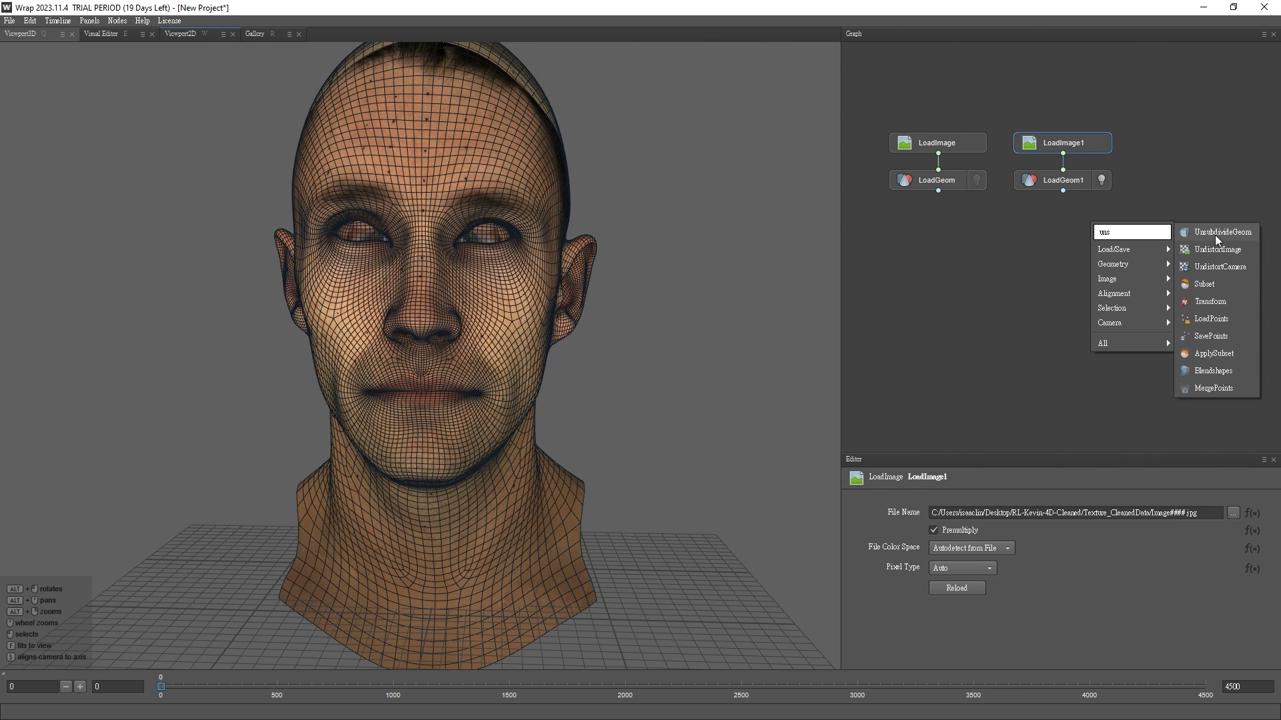
{"action": "left_click", "coordinate": [1215, 232]}
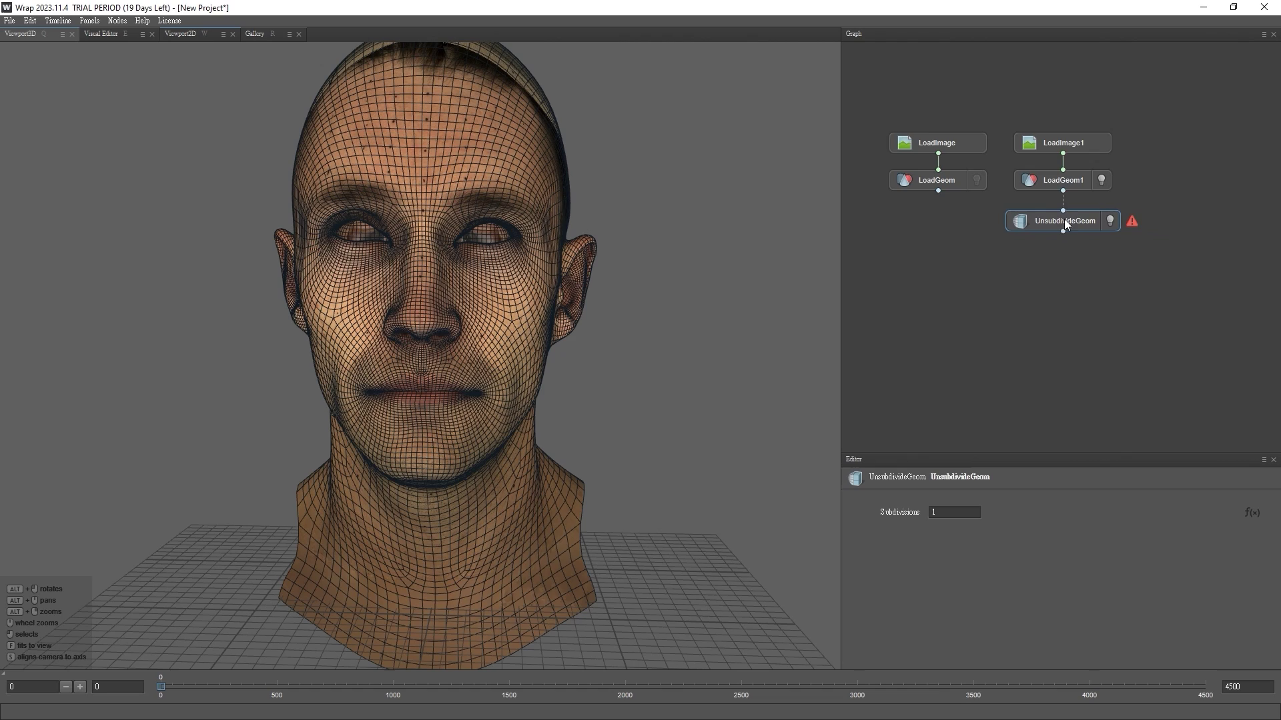
{"action": "left_click", "coordinate": [1101, 180]}
Examine the unsubdivided head across the timeline with its wireframe switched off and on, then return to frame 0
{"action": "left_click_drag", "start_coordinate": [598, 248], "coordinate": [585, 270], "text": "alt"}
{"action": "left_click_drag", "start_coordinate": [214, 687], "coordinate": [590, 693]}
{"action": "left_click", "coordinate": [706, 691]}
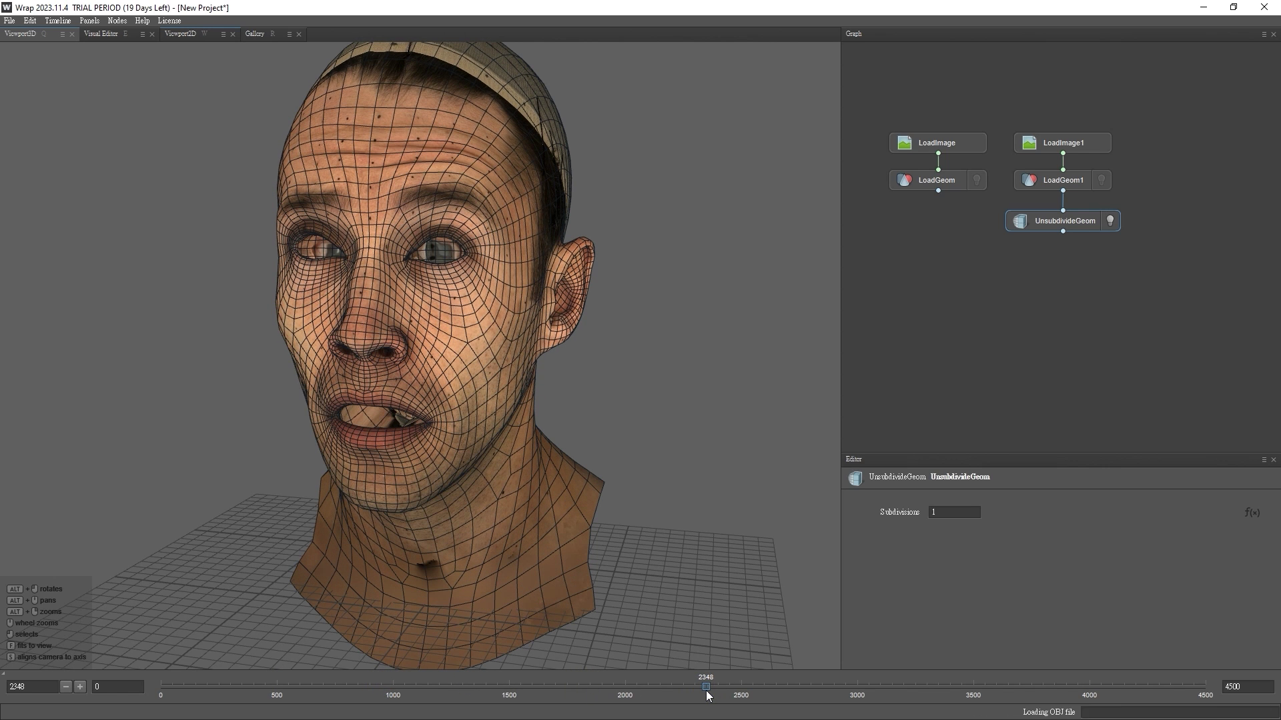
{"action": "left_click", "coordinate": [1054, 183]}
{"action": "left_click", "coordinate": [934, 557]}
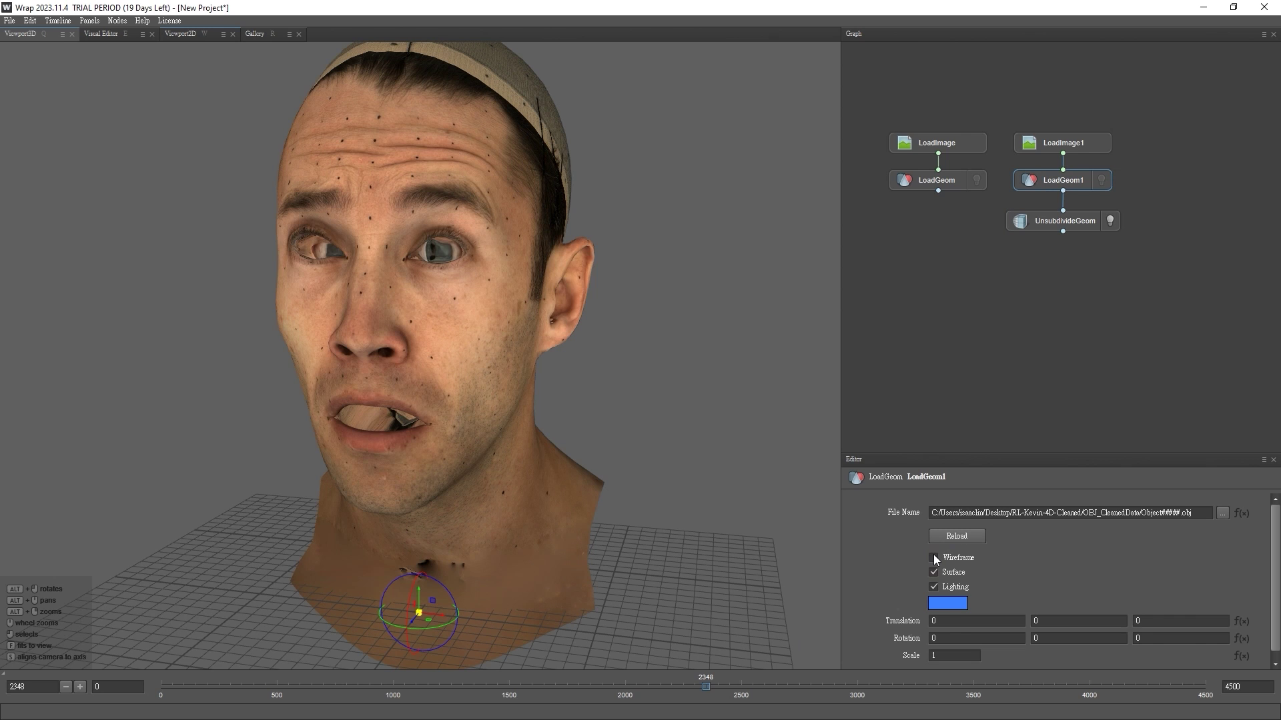
{"action": "left_click", "coordinate": [934, 556]}
{"action": "double_click", "coordinate": [29, 684]}
{"action": "type", "text": "0"}
{"action": "key", "text": "Return"}
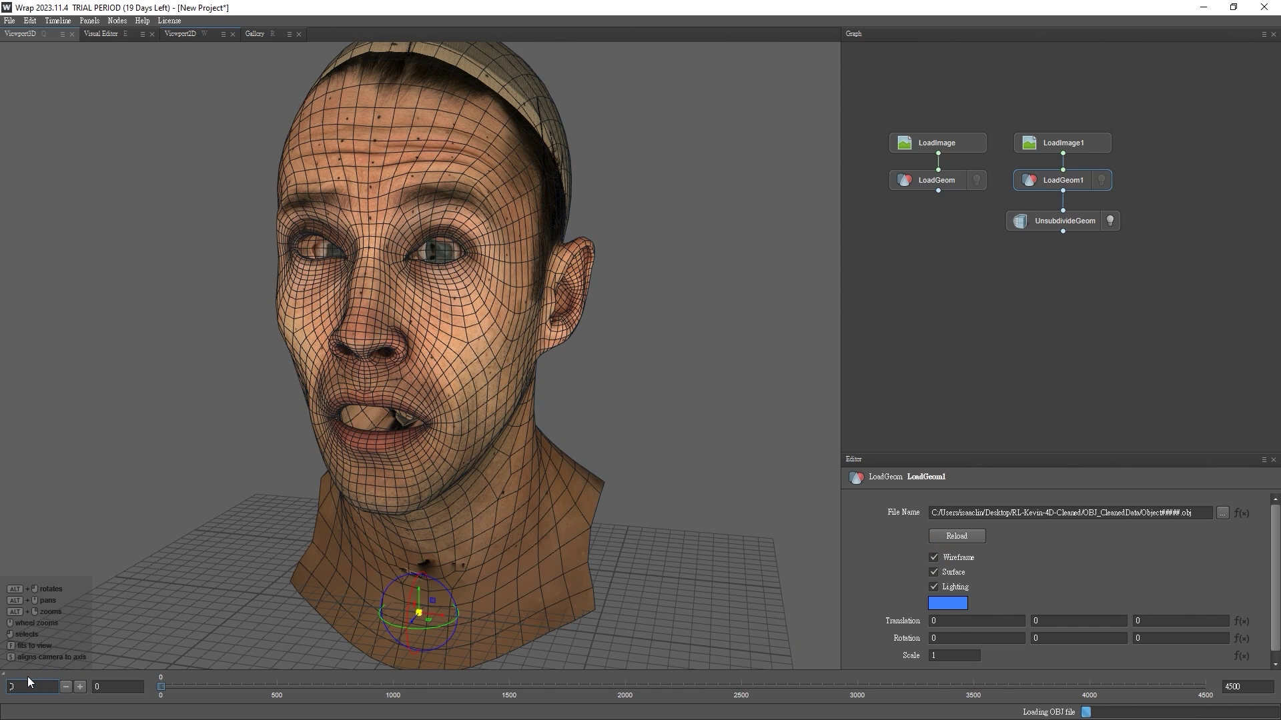
Toggle the raw scan's visibility to compare its alignment with the cleaned head, leaving the raw scan hidden
{"action": "left_click", "coordinate": [978, 182]}
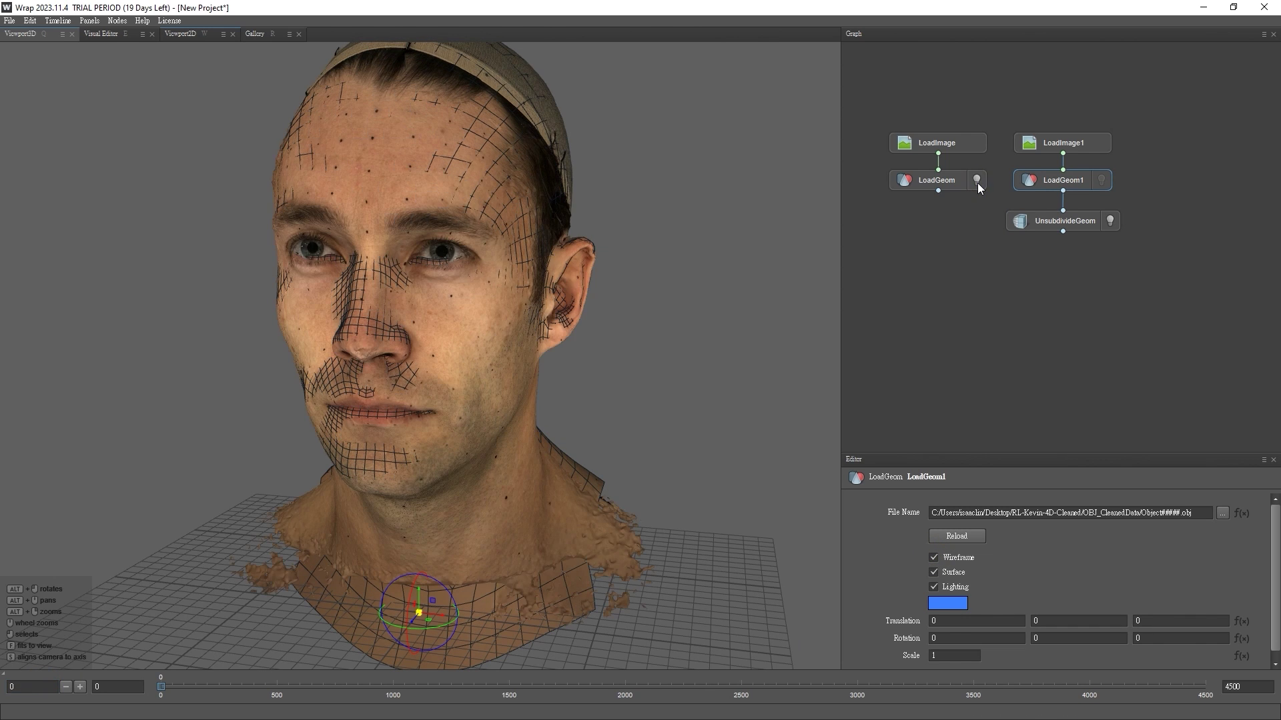
{"action": "left_click", "coordinate": [978, 183]}
{"action": "left_click", "coordinate": [978, 183]}
{"action": "left_click", "coordinate": [978, 183]}
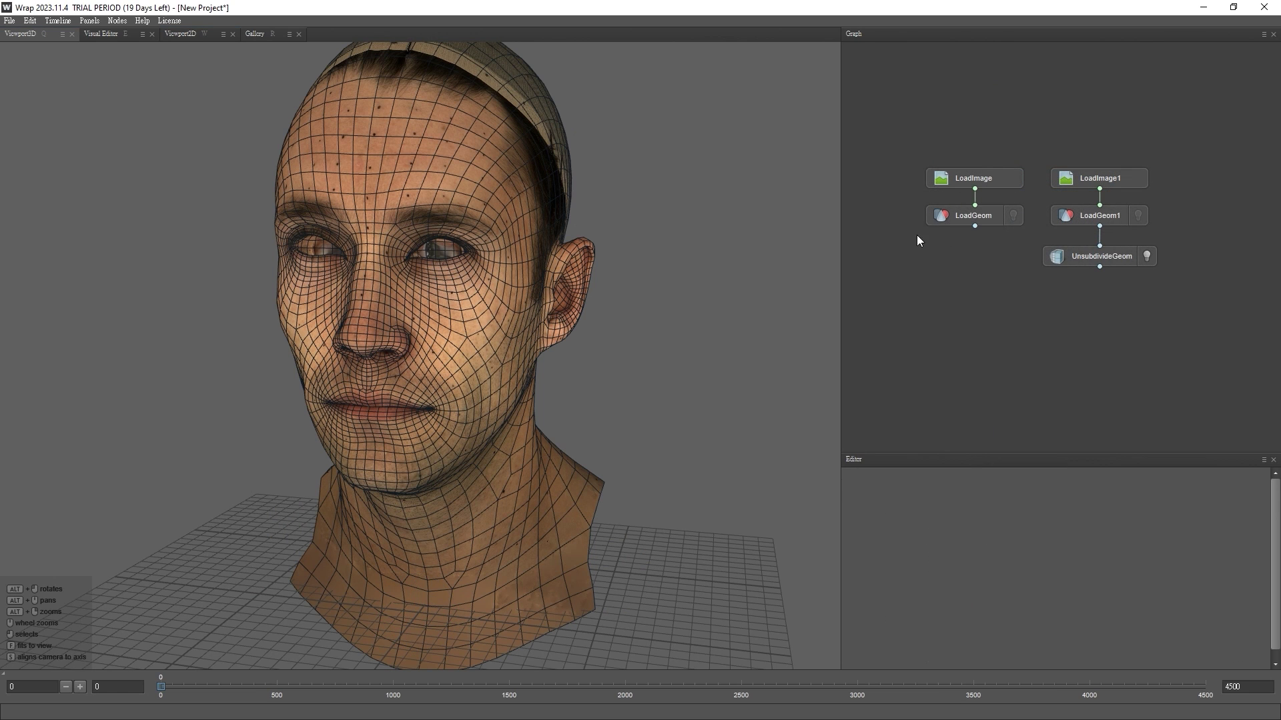
Move the raw scan's LoadImage and LoadGeom nodes to the other side of the cleaned-data nodes
{"action": "left_click_drag", "start_coordinate": [915, 151], "coordinate": [977, 234]}
{"action": "left_click_drag", "start_coordinate": [954, 212], "coordinate": [1247, 217]}
{"action": "left_click", "coordinate": [1000, 193]}
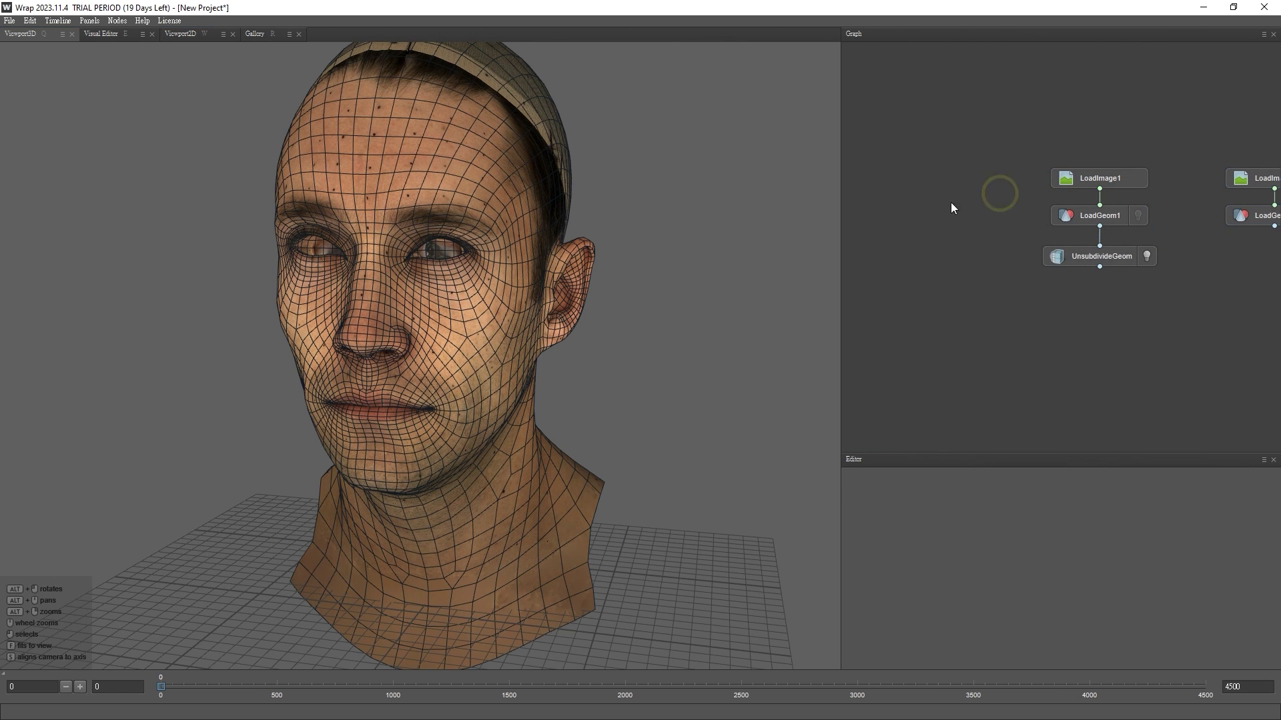
Add a LoadGeom node beside LoadGeom1 and load Kevin_CCAvatar.obj from the CC_Avatar_Kevin folder into it
{"action": "key", "text": "Tab"}
{"action": "type", "text": "load"}
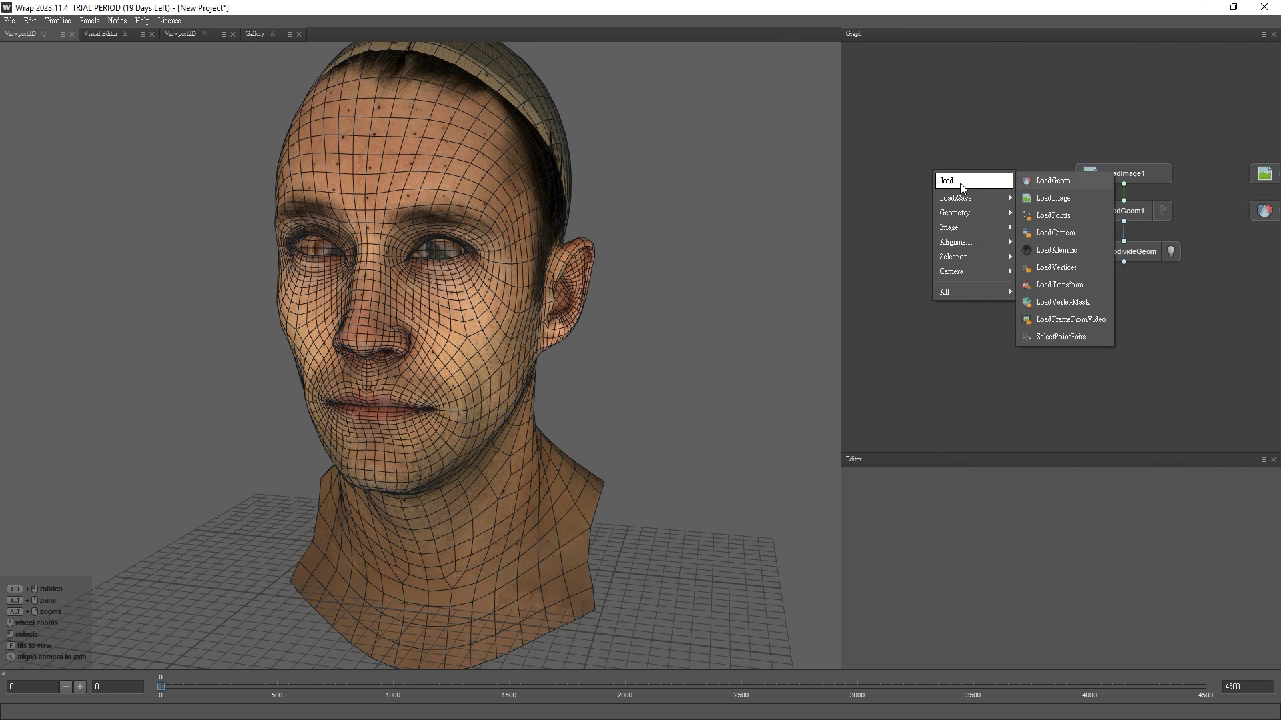
{"action": "left_click", "coordinate": [1054, 181]}
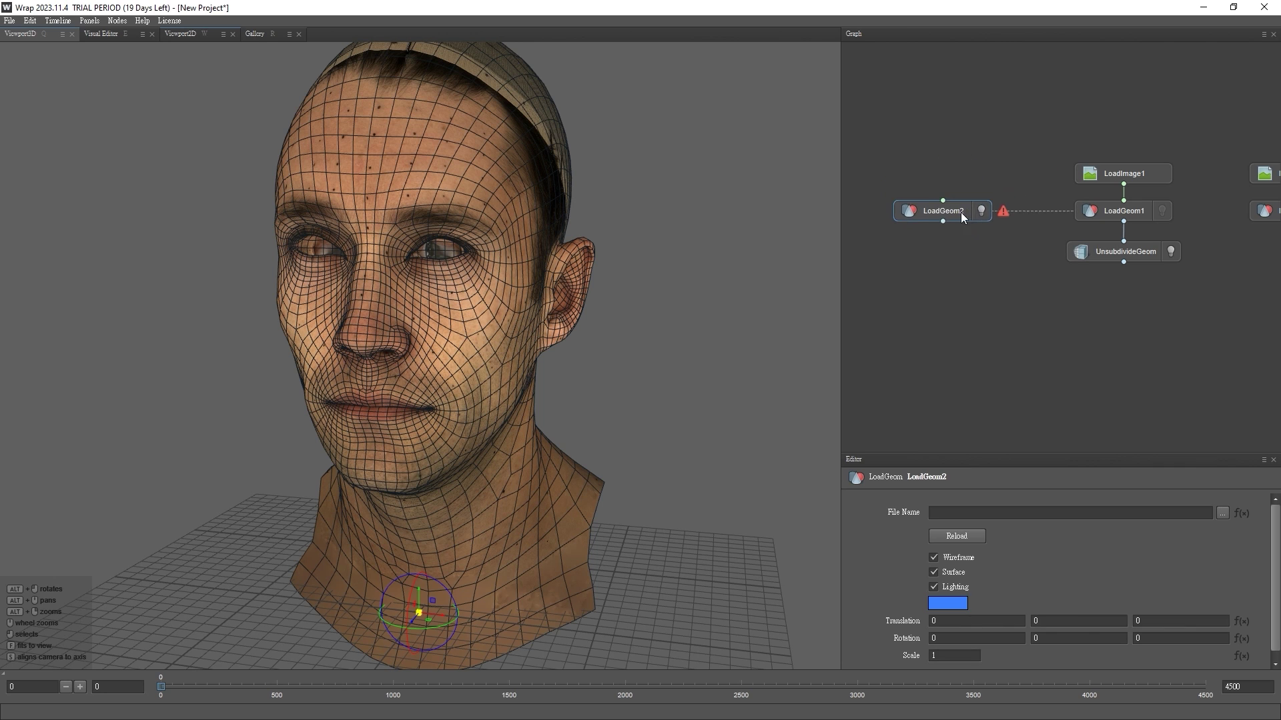
{"action": "left_click", "coordinate": [1223, 513]}
{"action": "left_click", "coordinate": [214, 122]}
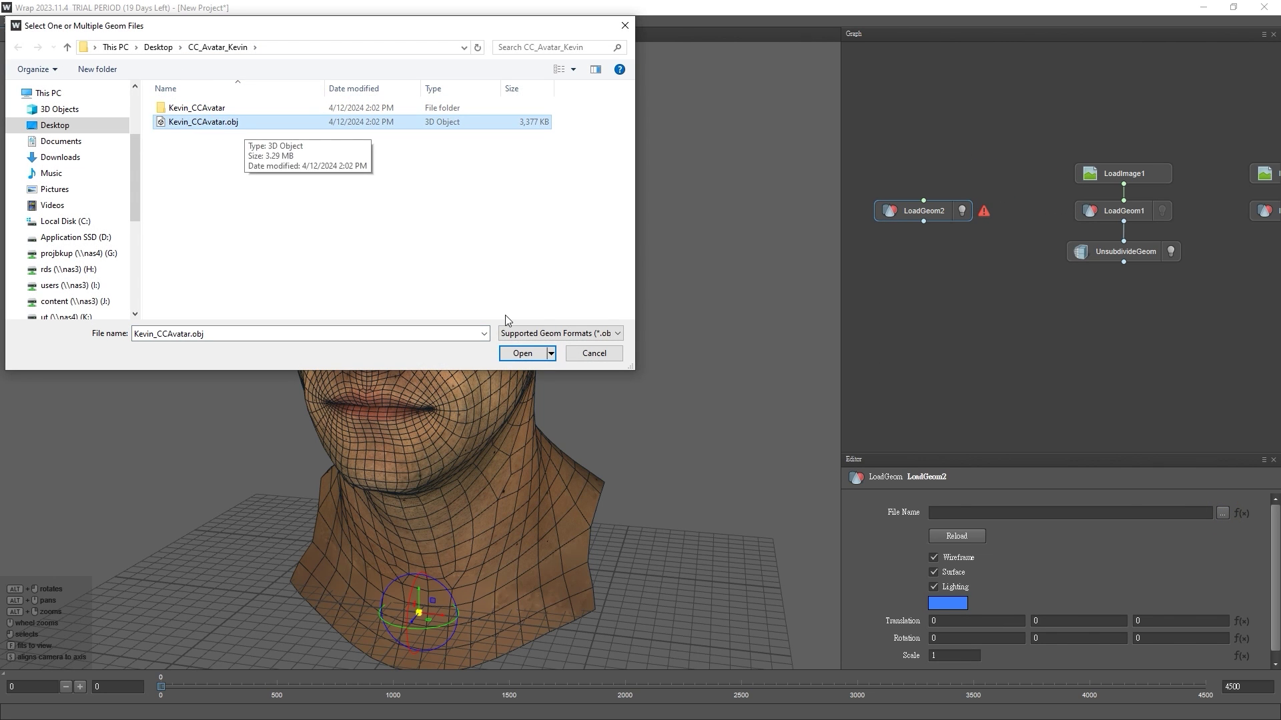
{"action": "left_click", "coordinate": [524, 353]}
{"action": "key", "text": "f"}
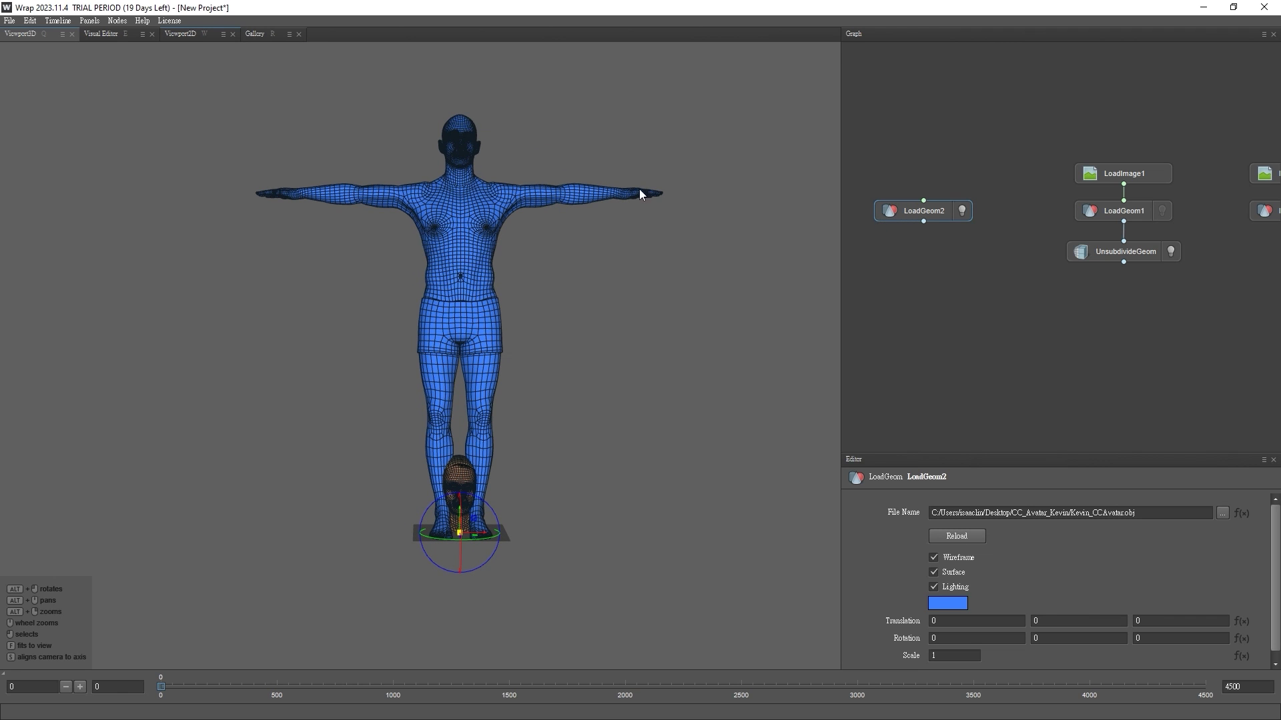
{"action": "scroll", "coordinate": [639, 190], "scroll_direction": "up", "scroll_amount": 8}
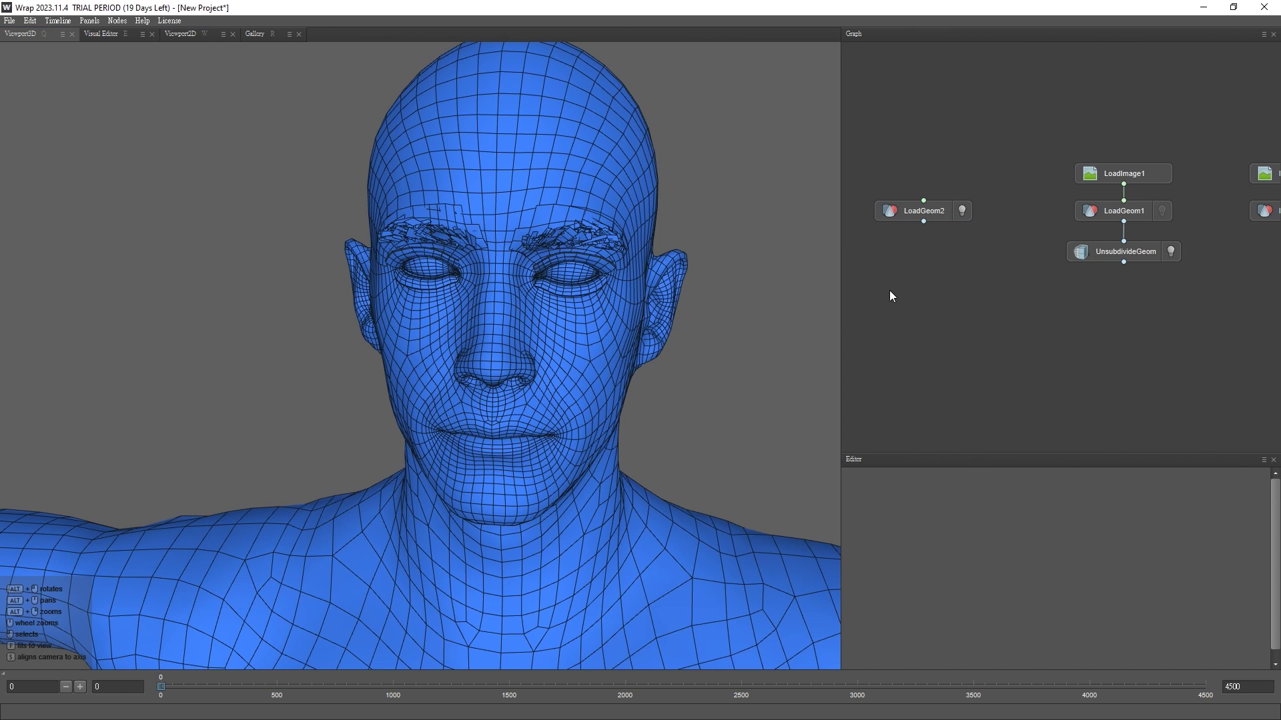
Add a SelectPolygons node below LoadGeom2 and connect it to that node's output
{"action": "right_click", "coordinate": [937, 236]}
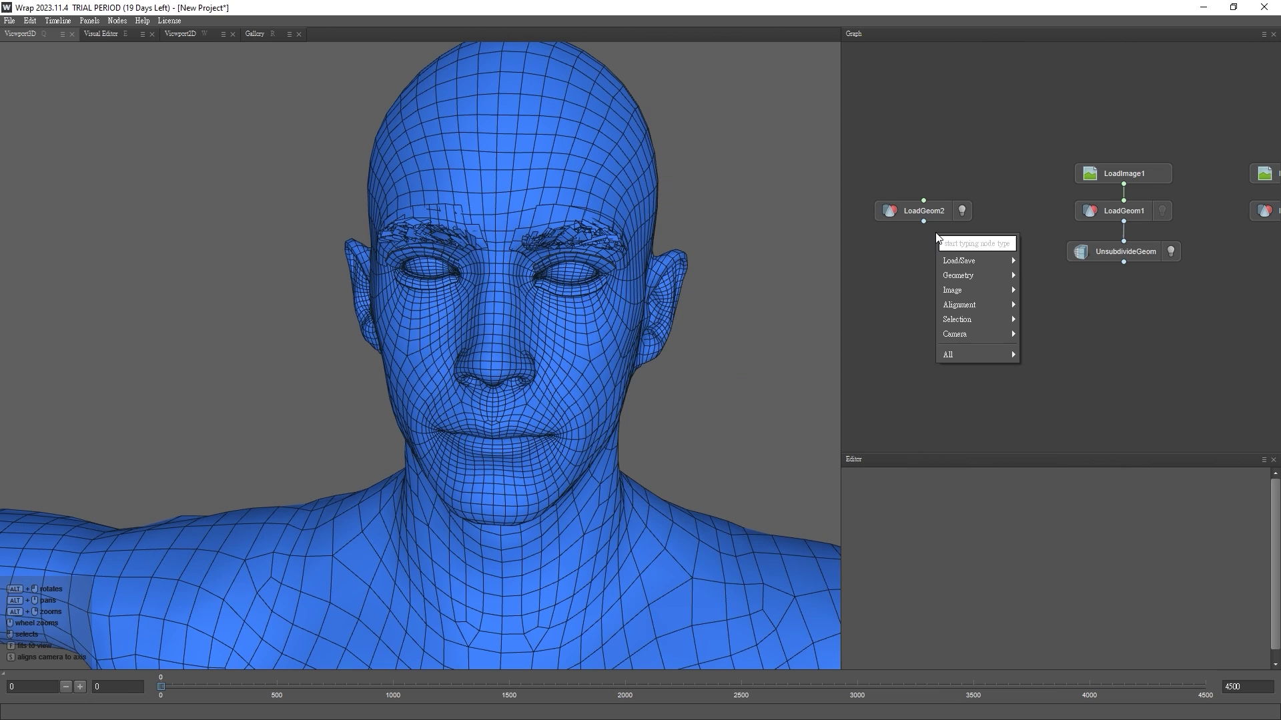
{"action": "type", "text": "select"}
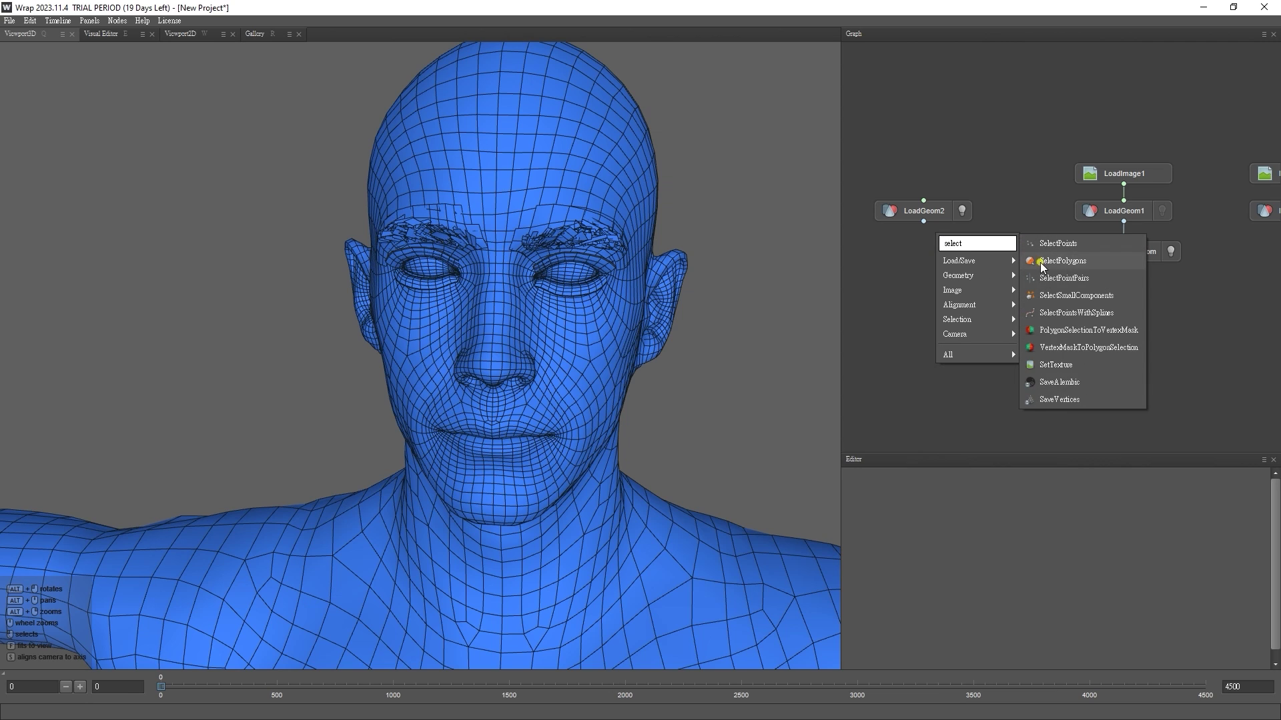
{"action": "left_click", "coordinate": [1041, 262]}
{"action": "left_click_drag", "start_coordinate": [947, 235], "coordinate": [933, 269]}
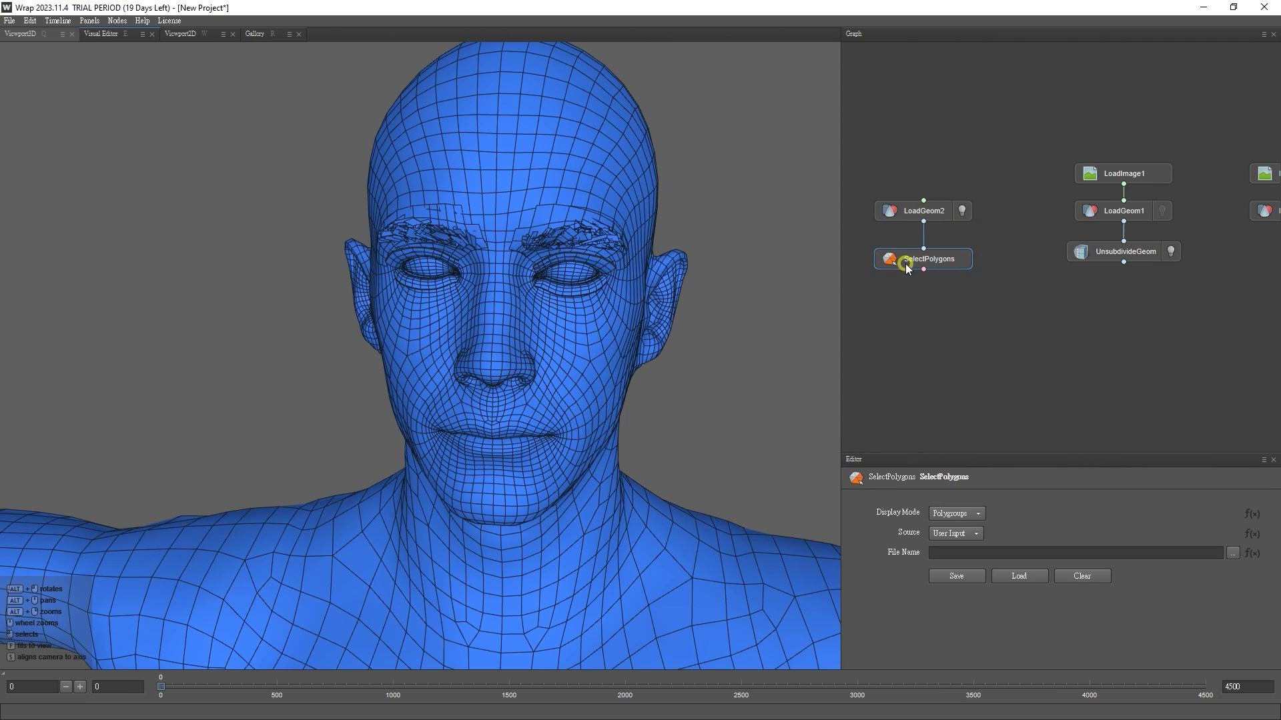
In the SelectPolygons visual editor, select and hide the separate mesh pieces surrounding both of the avatar's eyes
{"action": "left_click", "coordinate": [108, 33]}
{"action": "left_click_drag", "start_coordinate": [628, 287], "coordinate": [567, 280], "text": "alt"}
{"action": "scroll", "coordinate": [501, 229], "scroll_direction": "up", "scroll_amount": 5}
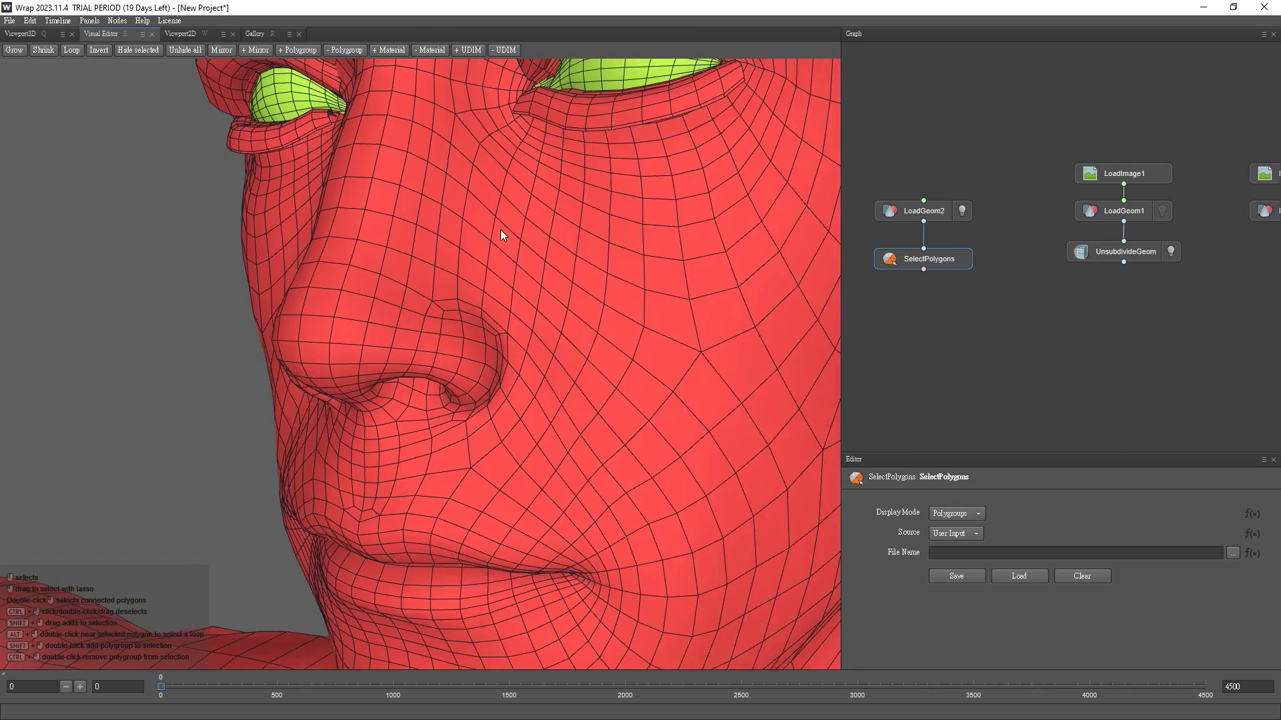
{"action": "middle_click_drag", "start_coordinate": [500, 230], "coordinate": [484, 427], "text": "alt"}
{"action": "left_click_drag", "start_coordinate": [255, 247], "coordinate": [260, 237], "text": "alt"}
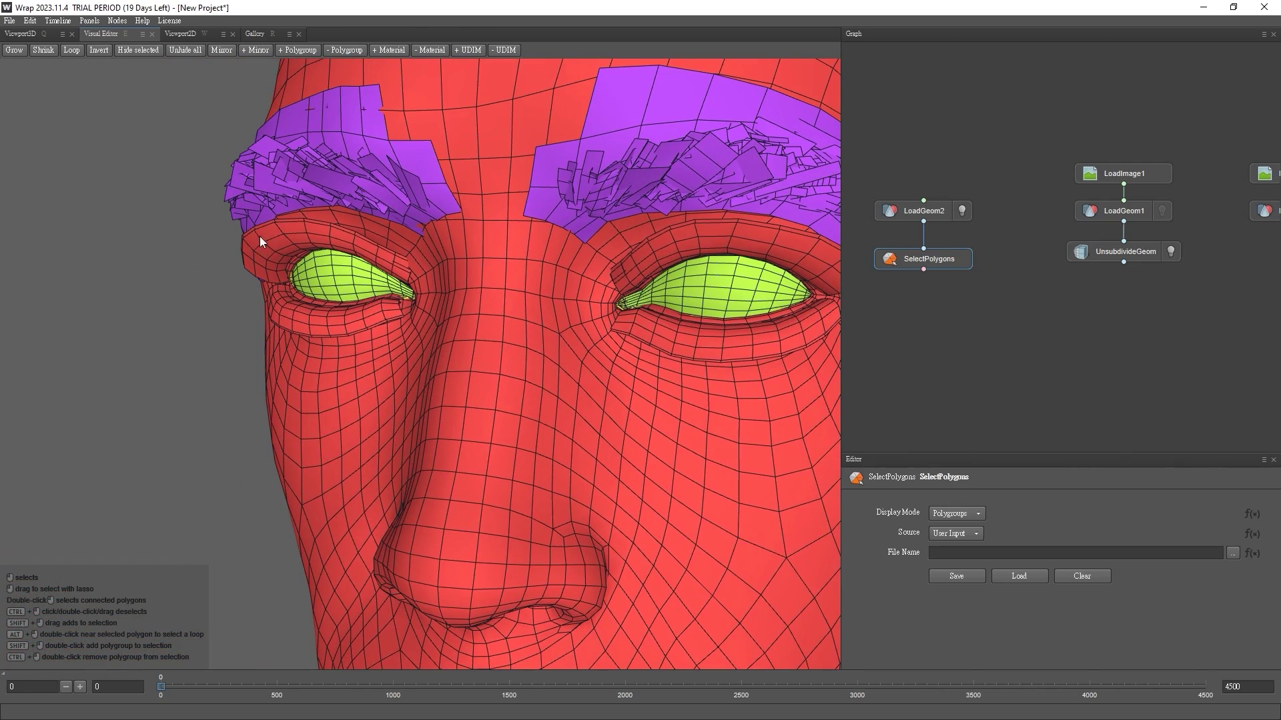
{"action": "double_click", "coordinate": [297, 235]}
{"action": "double_click", "coordinate": [307, 315]}
{"action": "left_click", "coordinate": [137, 54]}
{"action": "double_click", "coordinate": [653, 257]}
{"action": "double_click", "coordinate": [657, 323], "text": "shift"}
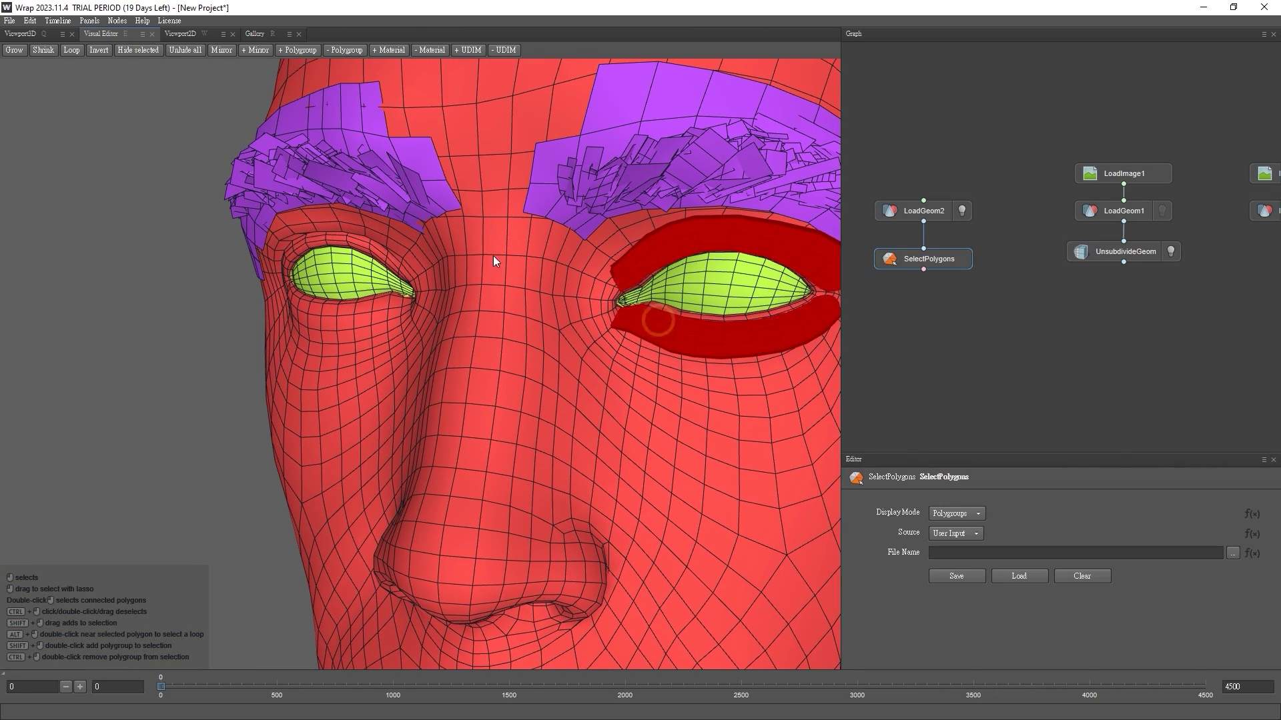
{"action": "left_click", "coordinate": [137, 50]}
Select and hide the eyeball meshes of both eyes, then check the exposed eye sockets
{"action": "left_click_drag", "start_coordinate": [280, 234], "coordinate": [367, 241], "text": "alt"}
{"action": "double_click", "coordinate": [380, 280]}
{"action": "double_click", "coordinate": [645, 307]}
{"action": "double_click", "coordinate": [366, 274], "text": "shift"}
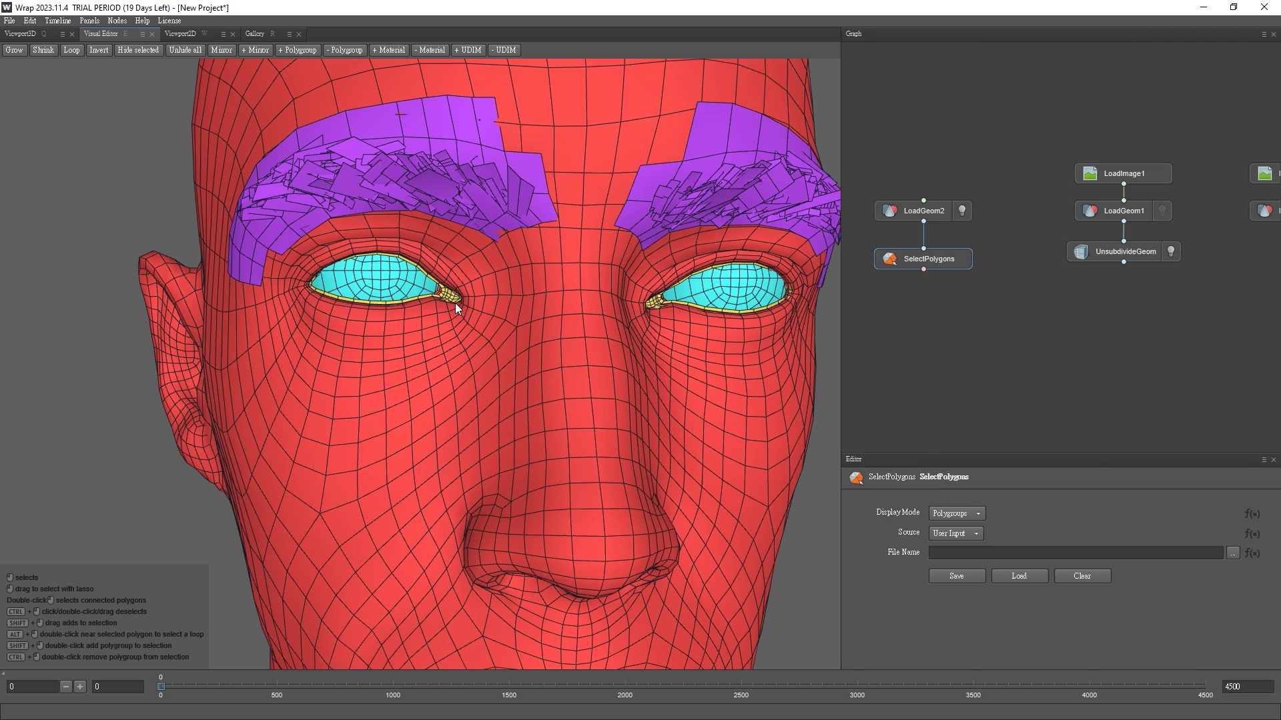
{"action": "left_click", "coordinate": [138, 50]}
{"action": "scroll", "coordinate": [366, 205], "scroll_direction": "up", "scroll_amount": 10}
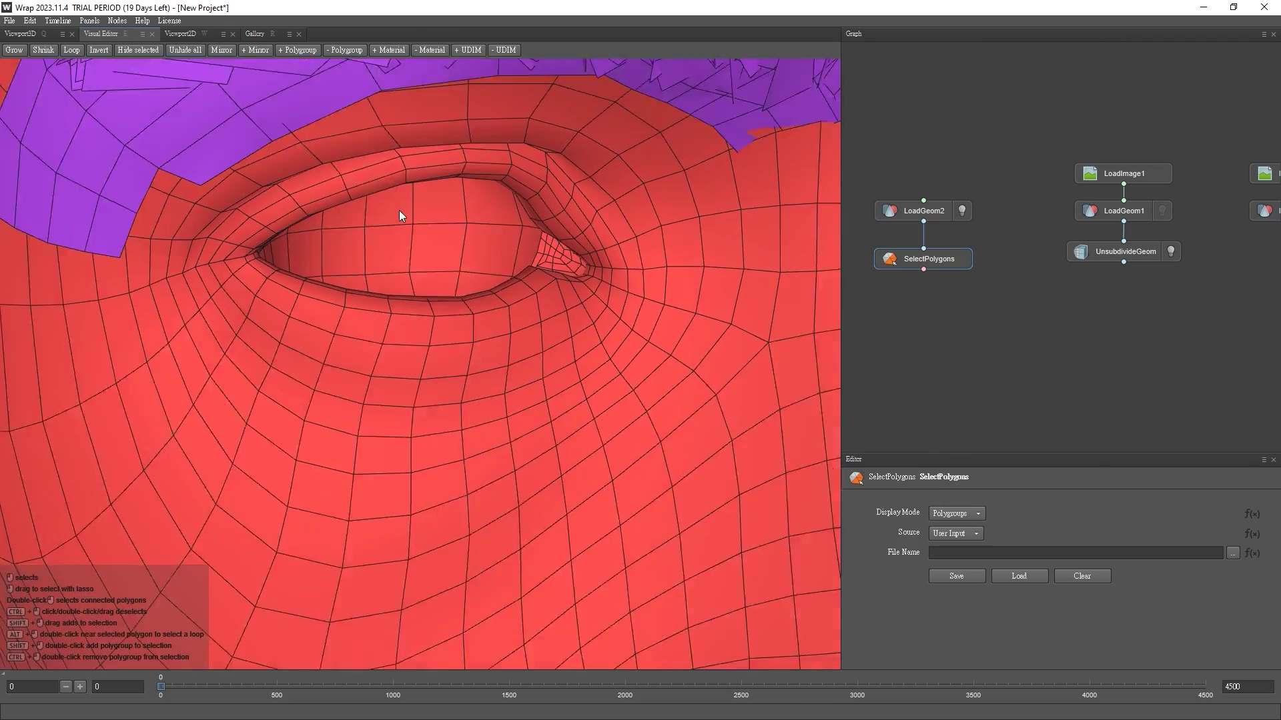
{"action": "scroll", "coordinate": [527, 220], "scroll_direction": "down", "scroll_amount": 10}
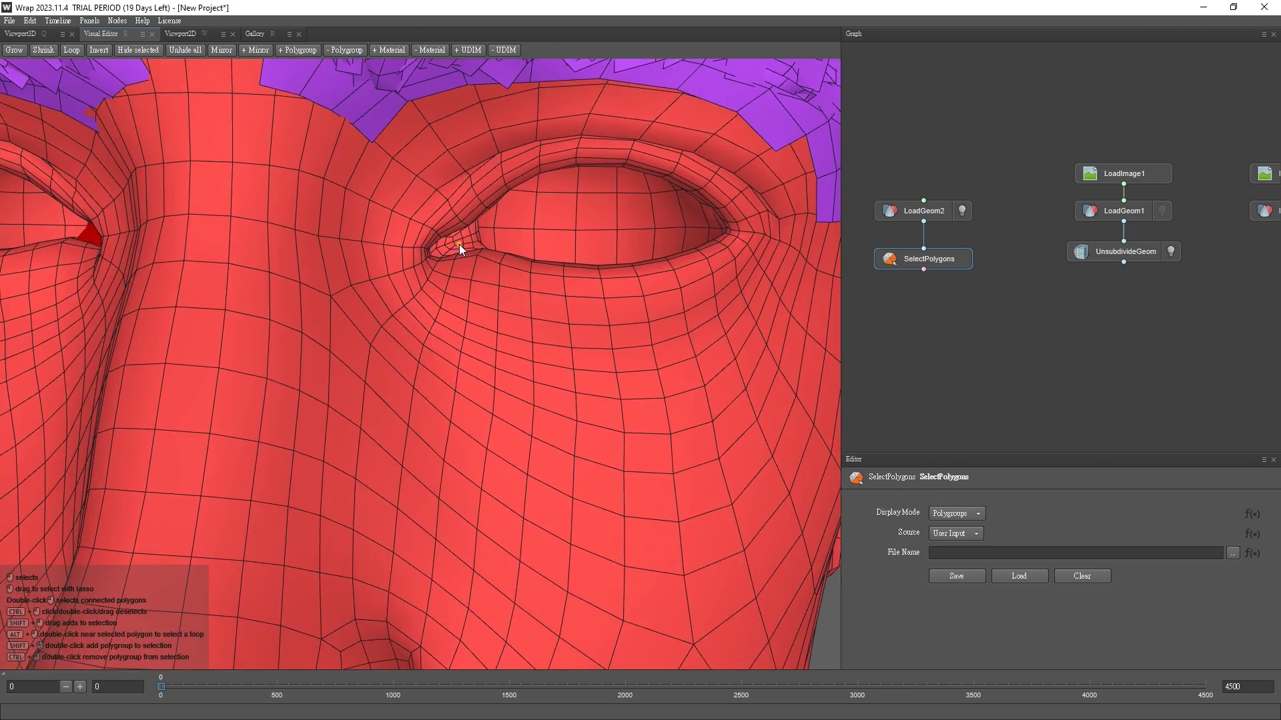
Add the polygons of the Std_Skin_Head material to the selection
{"action": "scroll", "coordinate": [686, 335], "scroll_direction": "down", "scroll_amount": 10}
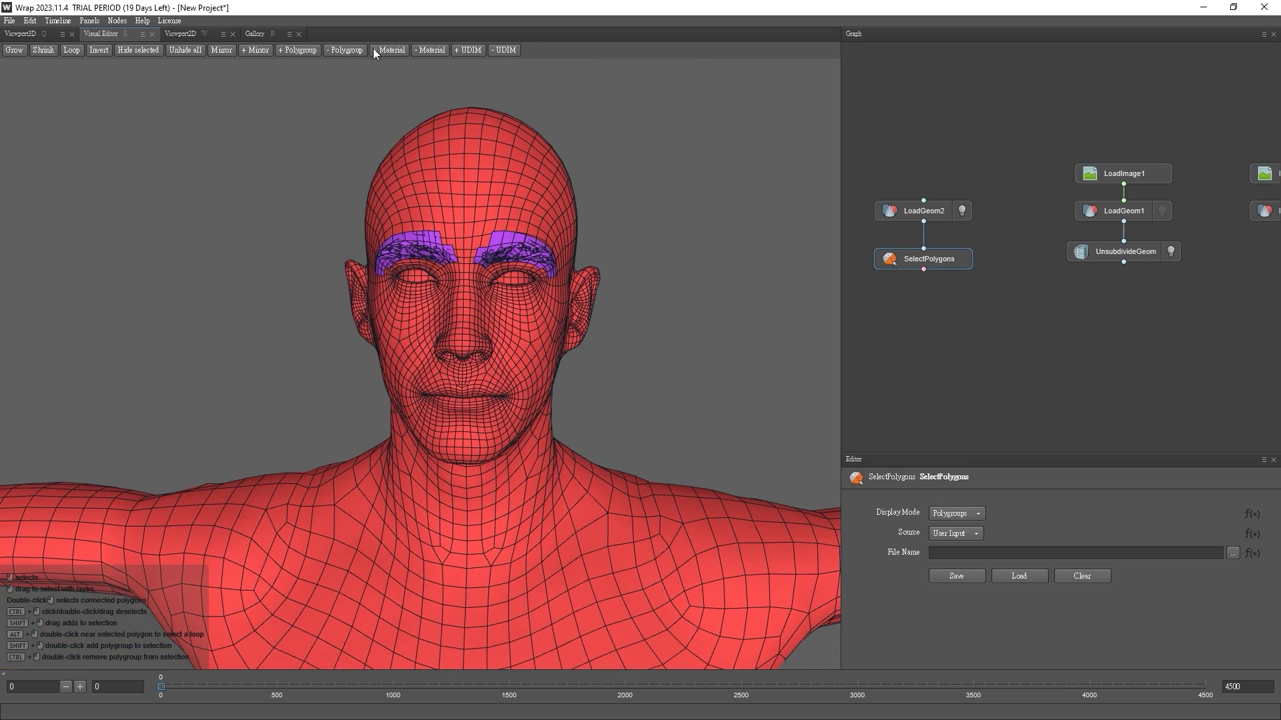
{"action": "left_click", "coordinate": [390, 50]}
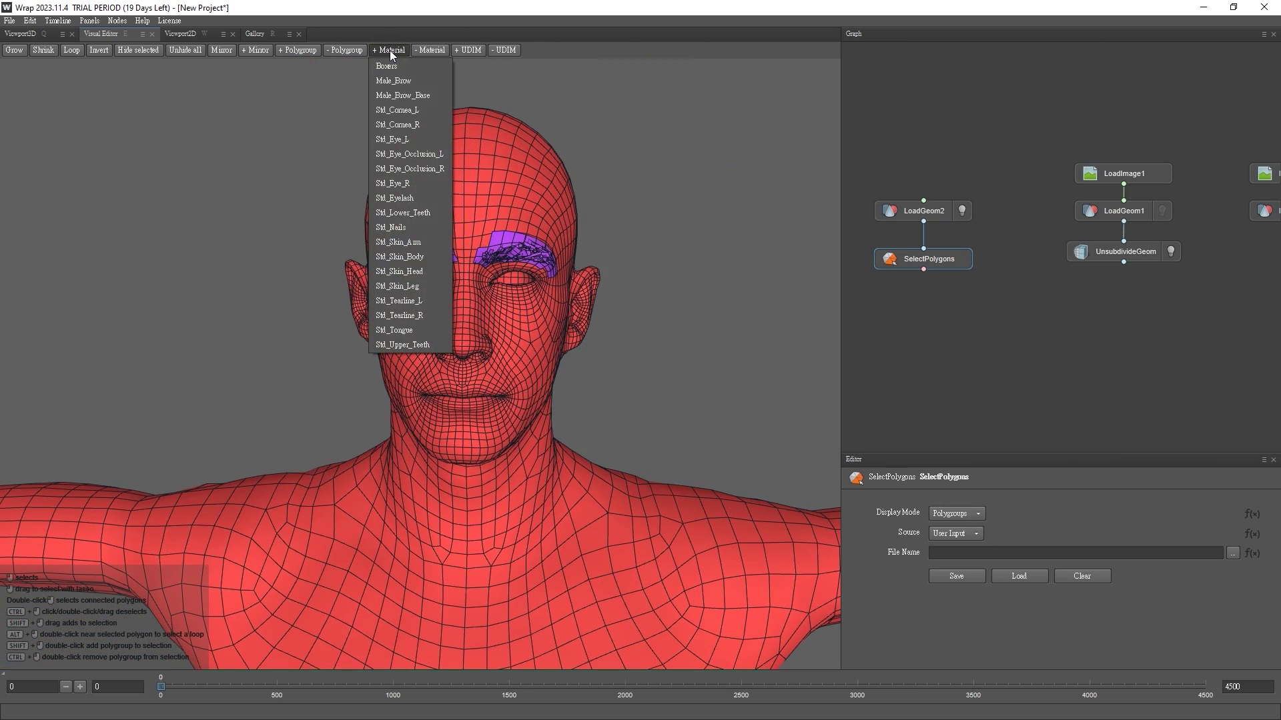
{"action": "left_click", "coordinate": [429, 274]}
{"action": "mouse_move", "coordinate": [276, 301]}
{"action": "middle_mouse_down"}
{"action": "mouse_move", "coordinate": [544, 302]}
{"action": "mouse_move", "coordinate": [266, 302]}
{"action": "middle_mouse_up"}
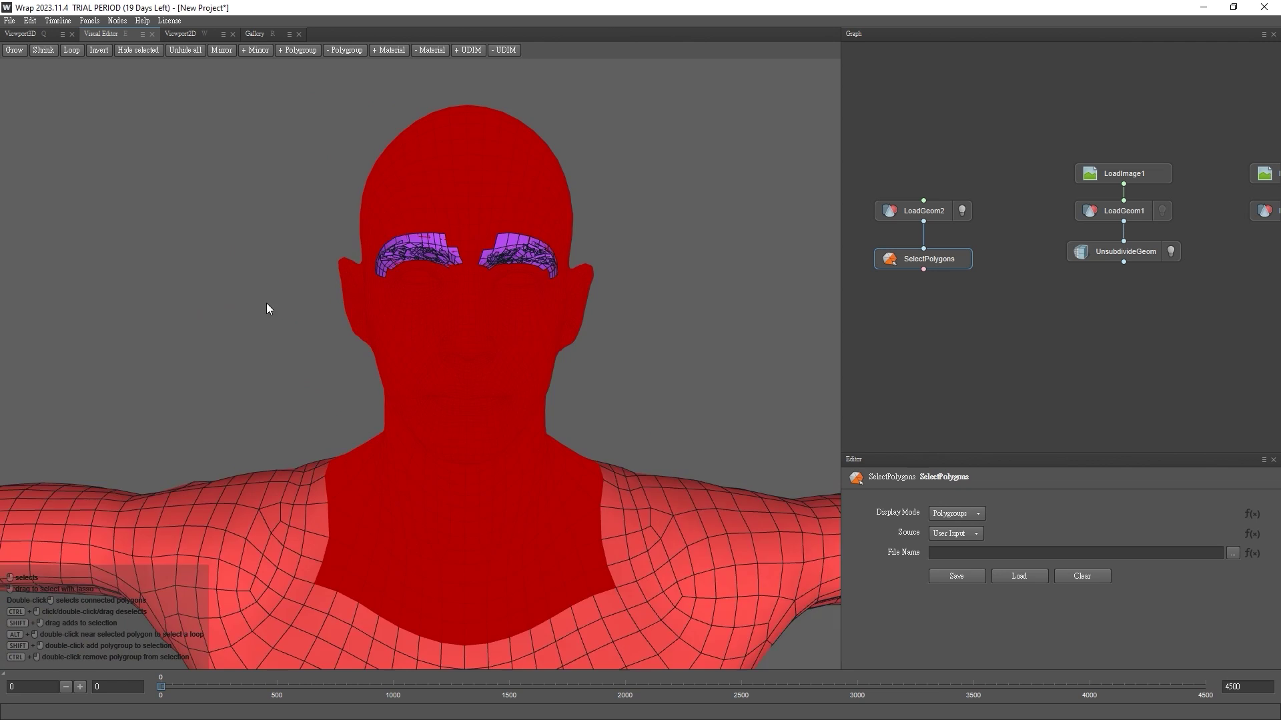
Check the selected head polygons around the face, and display the LoadGeom2 avatar in the 3D viewport
{"action": "left_click_drag", "start_coordinate": [266, 302], "coordinate": [174, 303], "text": "alt"}
{"action": "scroll", "coordinate": [347, 351], "scroll_direction": "up", "scroll_amount": 3}
{"action": "left_click_drag", "start_coordinate": [347, 351], "coordinate": [449, 355], "text": "alt"}
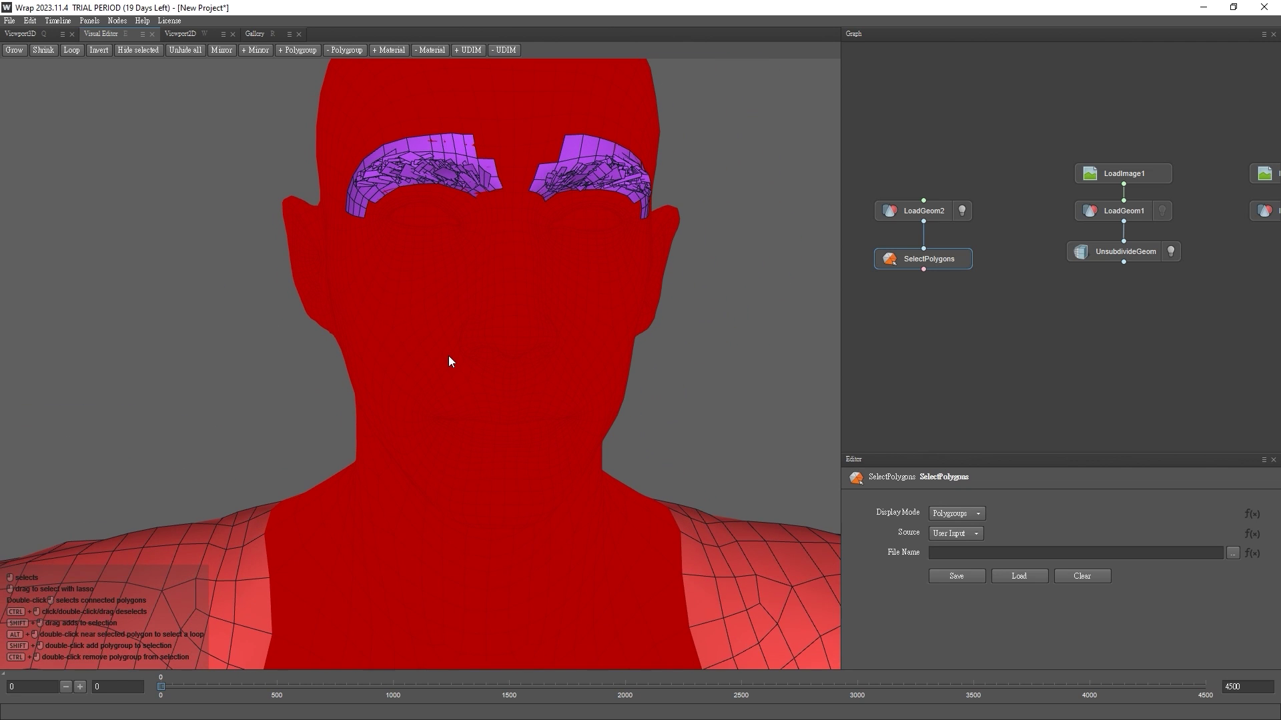
{"action": "left_click", "coordinate": [887, 212]}
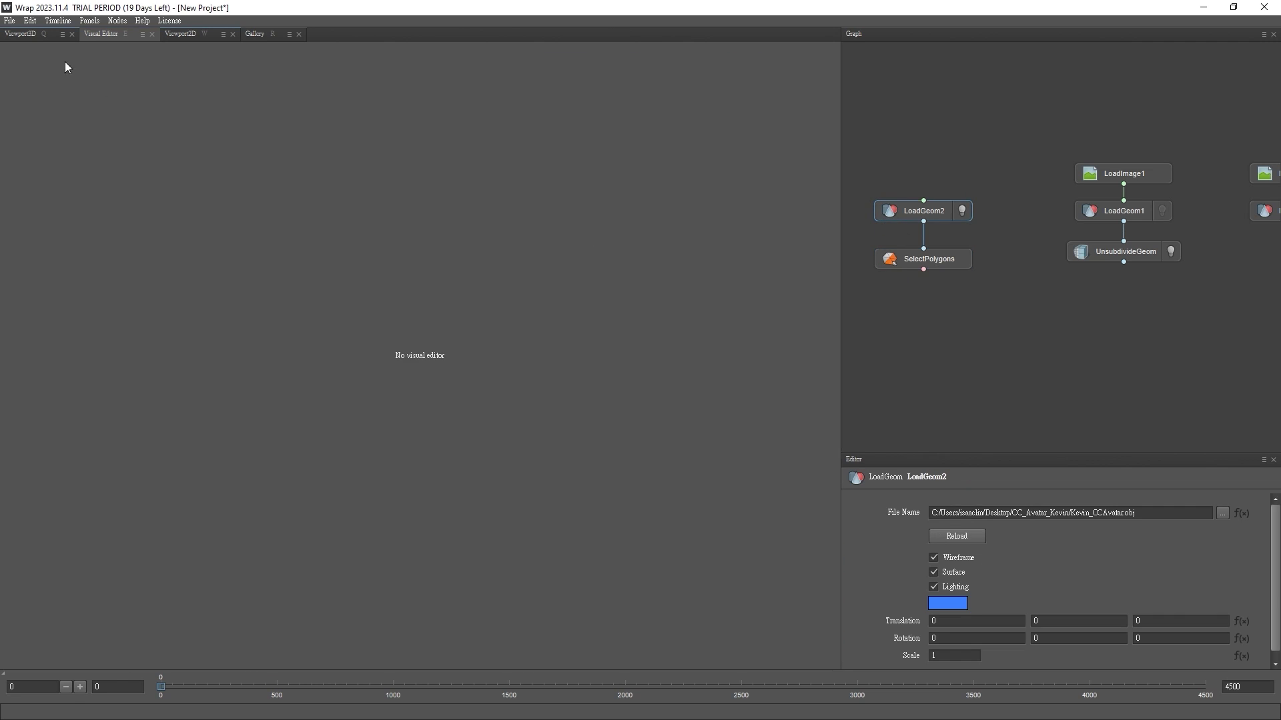
{"action": "left_click", "coordinate": [20, 33]}
Add a Subset node fed by LoadGeom2's geometry and the SelectPolygons selection, and hide the full LoadGeom2 avatar
{"action": "left_click_drag", "start_coordinate": [898, 263], "coordinate": [948, 273]}
{"action": "left_click", "coordinate": [882, 264]}
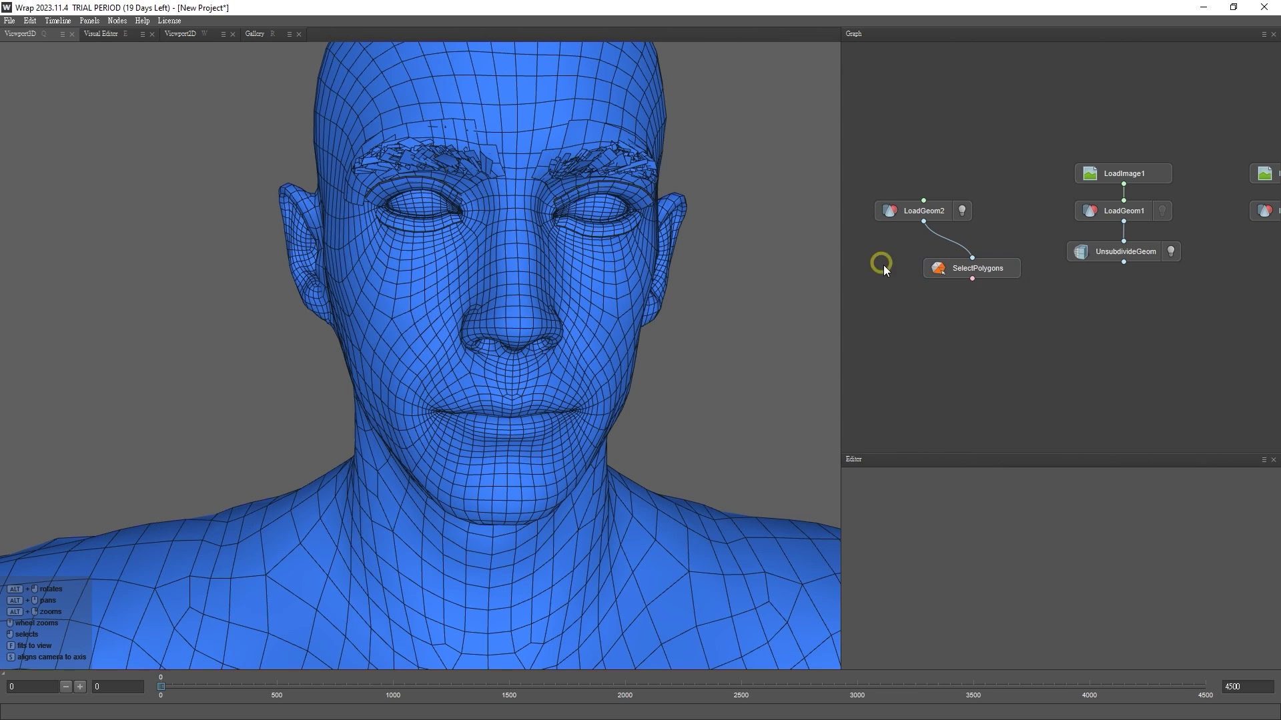
{"action": "key", "text": "Tab"}
{"action": "type", "text": "sub"}
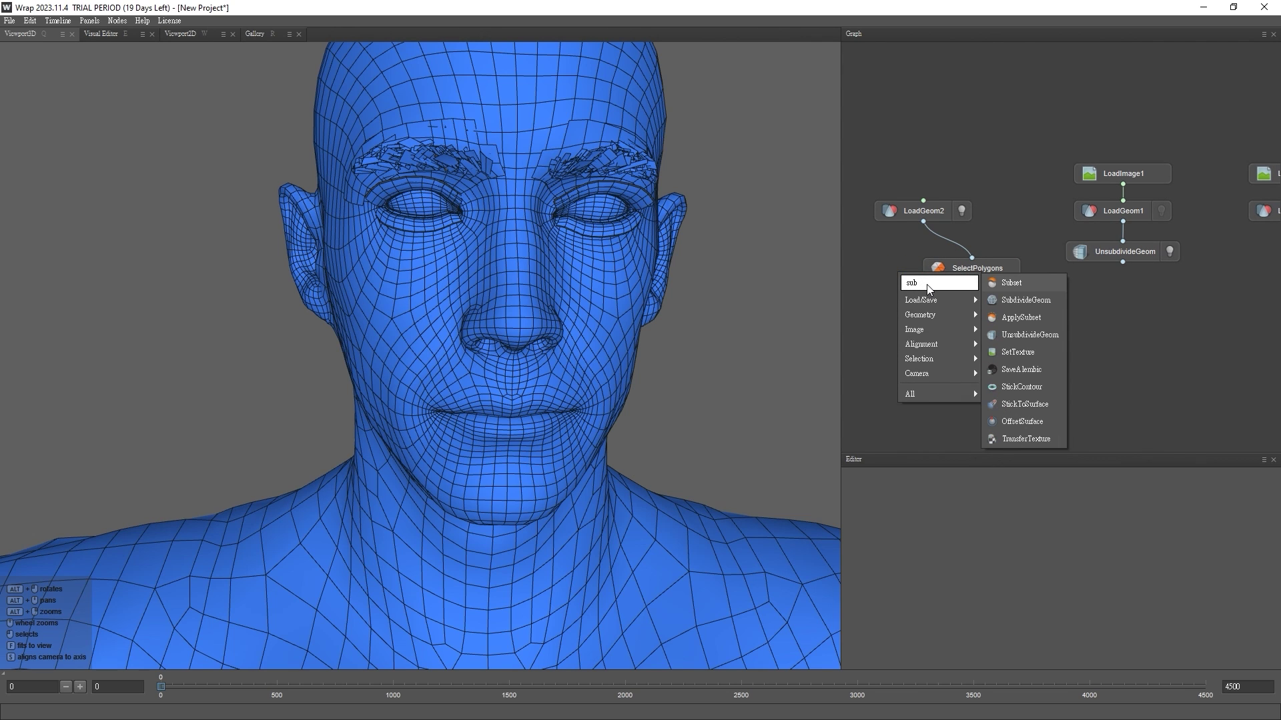
{"action": "left_click", "coordinate": [1004, 288]}
{"action": "left_click_drag", "start_coordinate": [897, 269], "coordinate": [845, 266]}
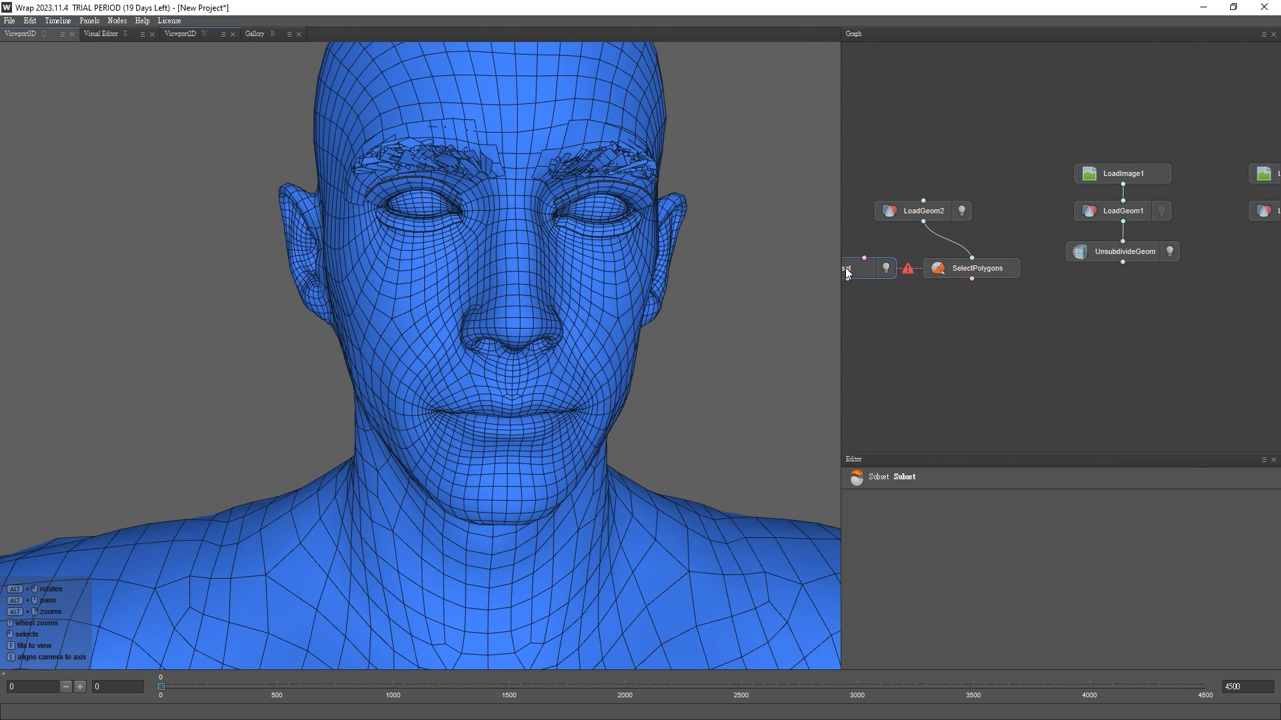
{"action": "middle_click_drag", "start_coordinate": [942, 292], "coordinate": [1025, 317]}
{"action": "left_click_drag", "start_coordinate": [975, 282], "coordinate": [1009, 237]}
{"action": "mouse_move", "coordinate": [1024, 311]}
{"action": "left_mouse_down"}
{"action": "mouse_move", "coordinate": [996, 310]}
{"action": "mouse_move", "coordinate": [1024, 311]}
{"action": "left_mouse_up"}
{"action": "left_click", "coordinate": [1042, 231]}
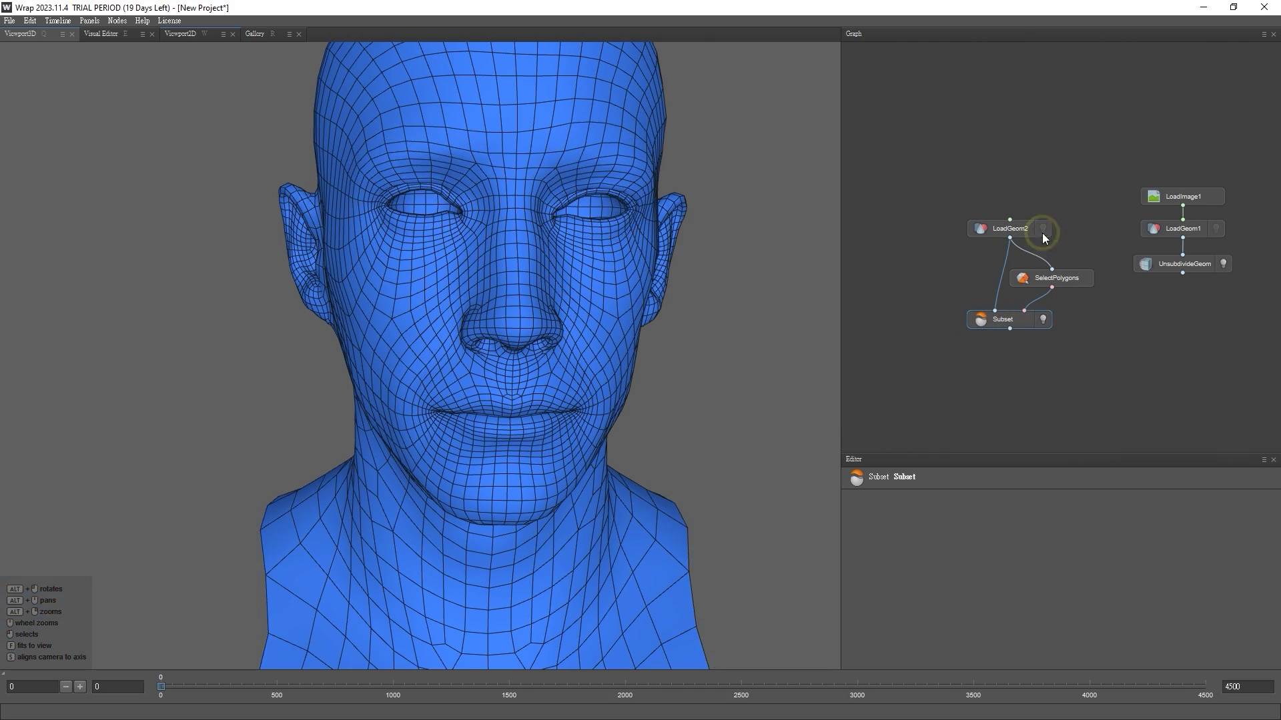
Check the isolated avatar head and tidy the LoadGeom2, SelectPolygons and Subset nodes into a compact group beside the scan chains
{"action": "scroll", "coordinate": [574, 299], "scroll_direction": "up", "scroll_amount": 3}
{"action": "left_click_drag", "start_coordinate": [624, 319], "coordinate": [507, 240], "text": "alt"}
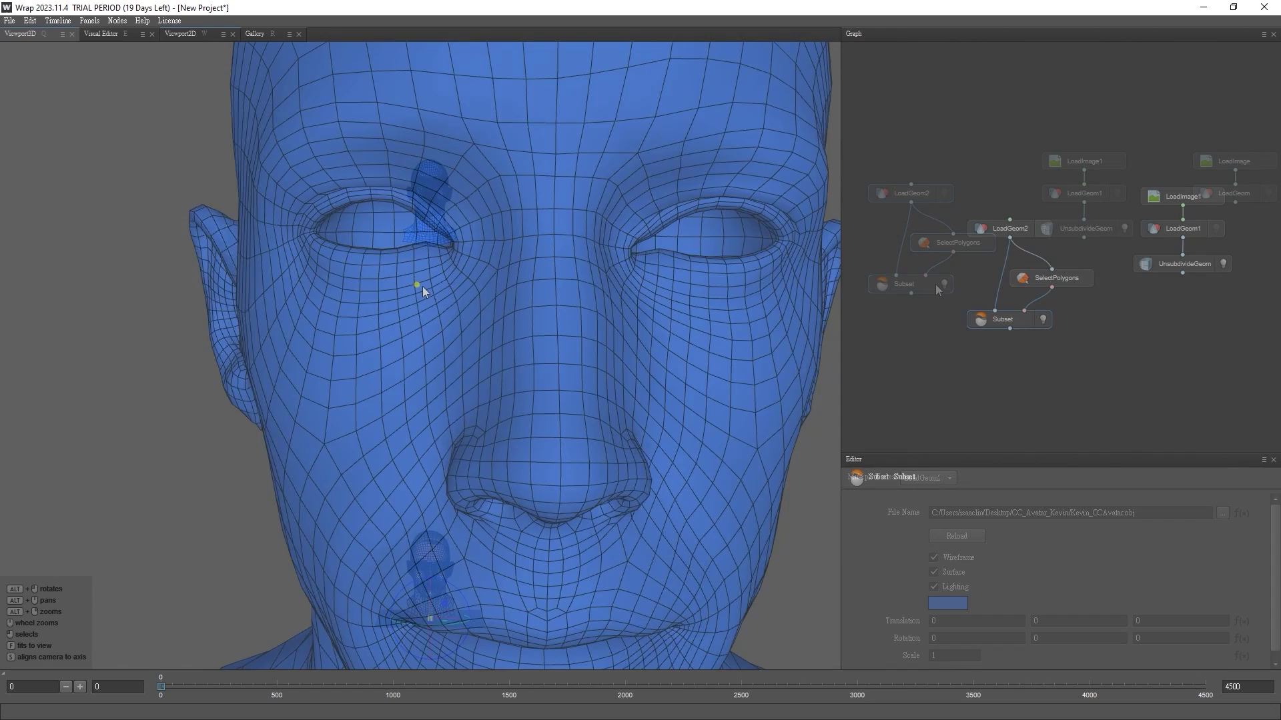
{"action": "left_click_drag", "start_coordinate": [938, 248], "coordinate": [933, 221]}
{"action": "left_click_drag", "start_coordinate": [934, 222], "coordinate": [934, 191]}
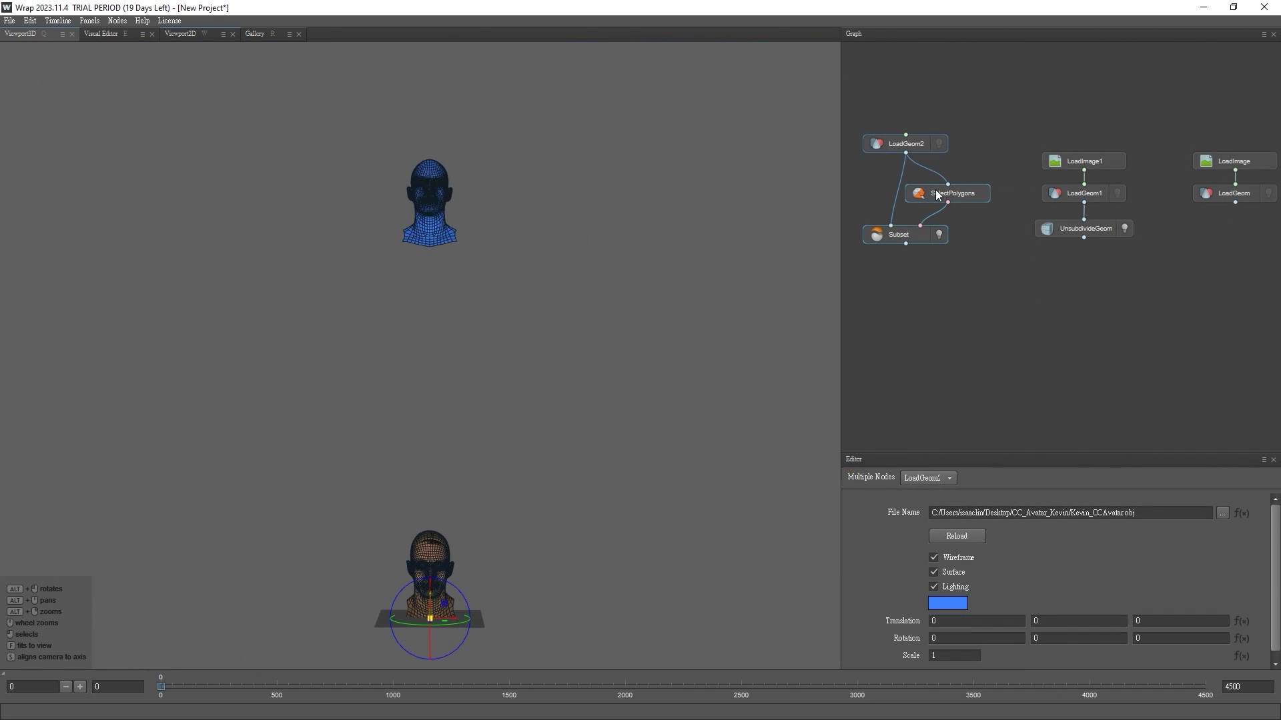
{"action": "left_click", "coordinate": [981, 135]}
{"action": "left_click_drag", "start_coordinate": [919, 140], "coordinate": [920, 156]}
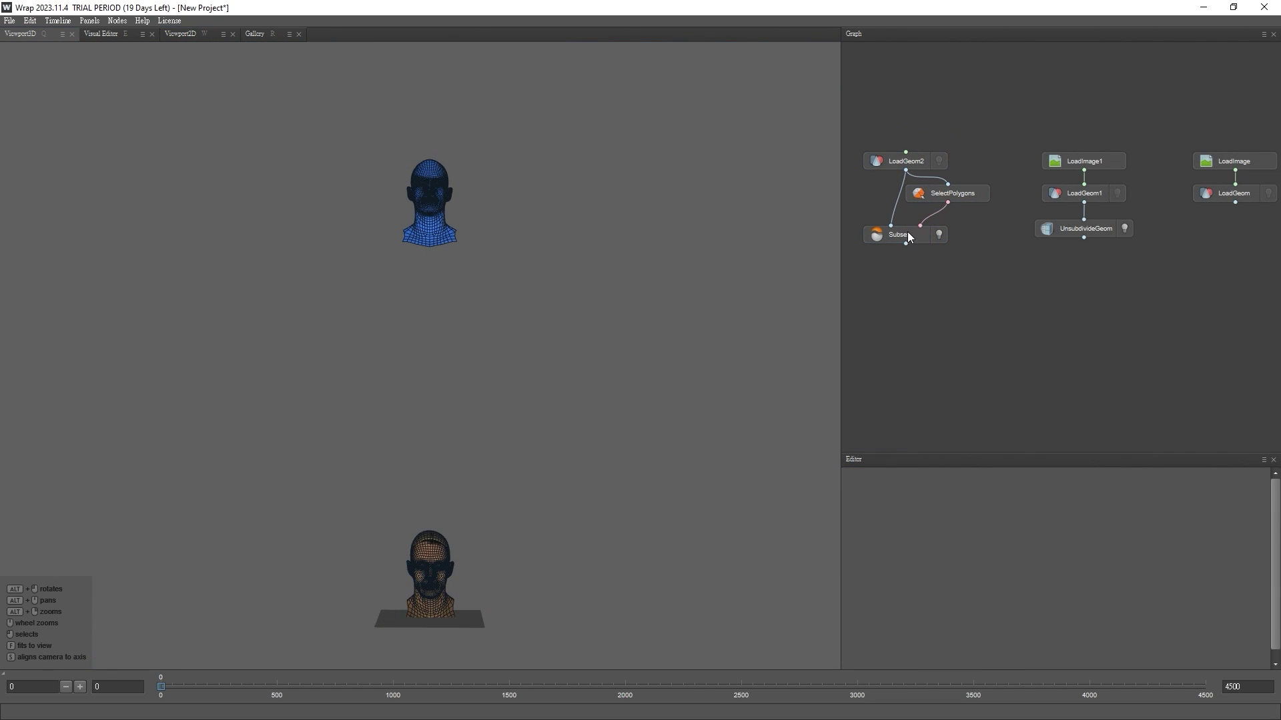
{"action": "scroll", "coordinate": [1067, 217], "scroll_direction": "up", "scroll_amount": 1}
{"action": "scroll", "coordinate": [1067, 215], "scroll_direction": "down", "scroll_amount": 1}
{"action": "middle_click_drag", "start_coordinate": [941, 202], "coordinate": [933, 209]}
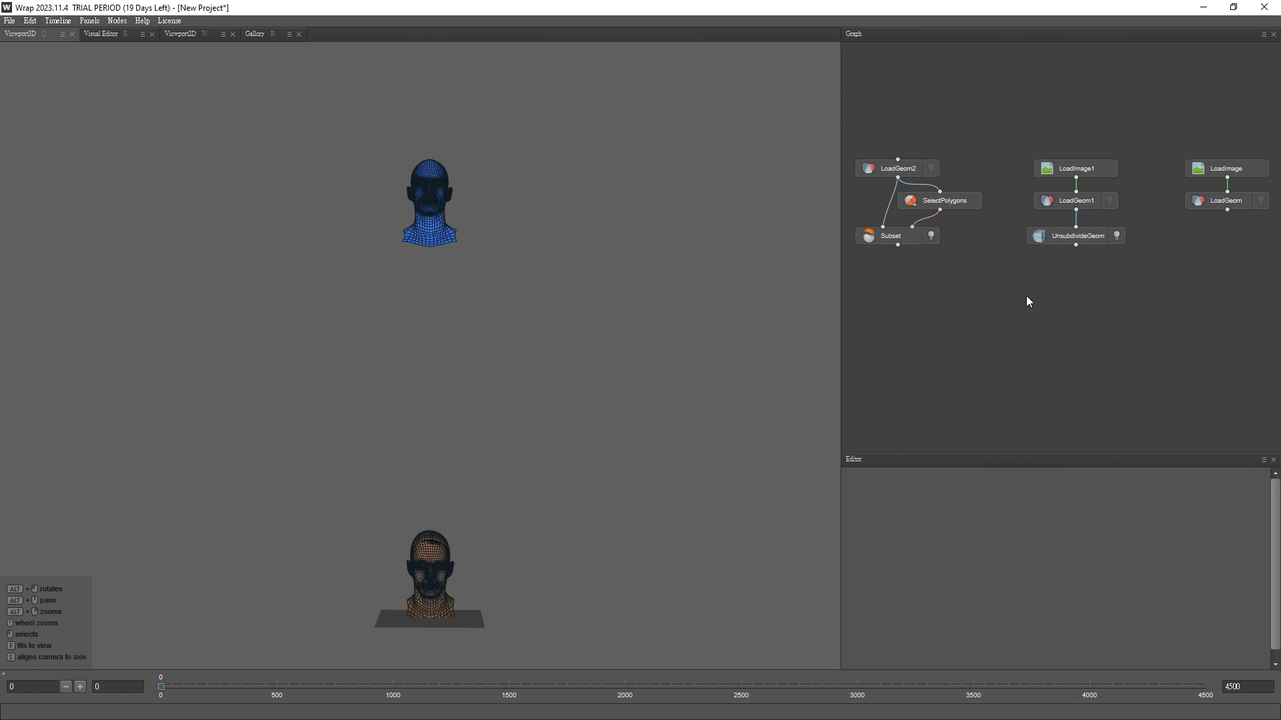
Add a Transform node below UnsubdivideGeom and connect it to that node's output
{"action": "key", "text": "Tab"}
{"action": "type", "text": "t"}
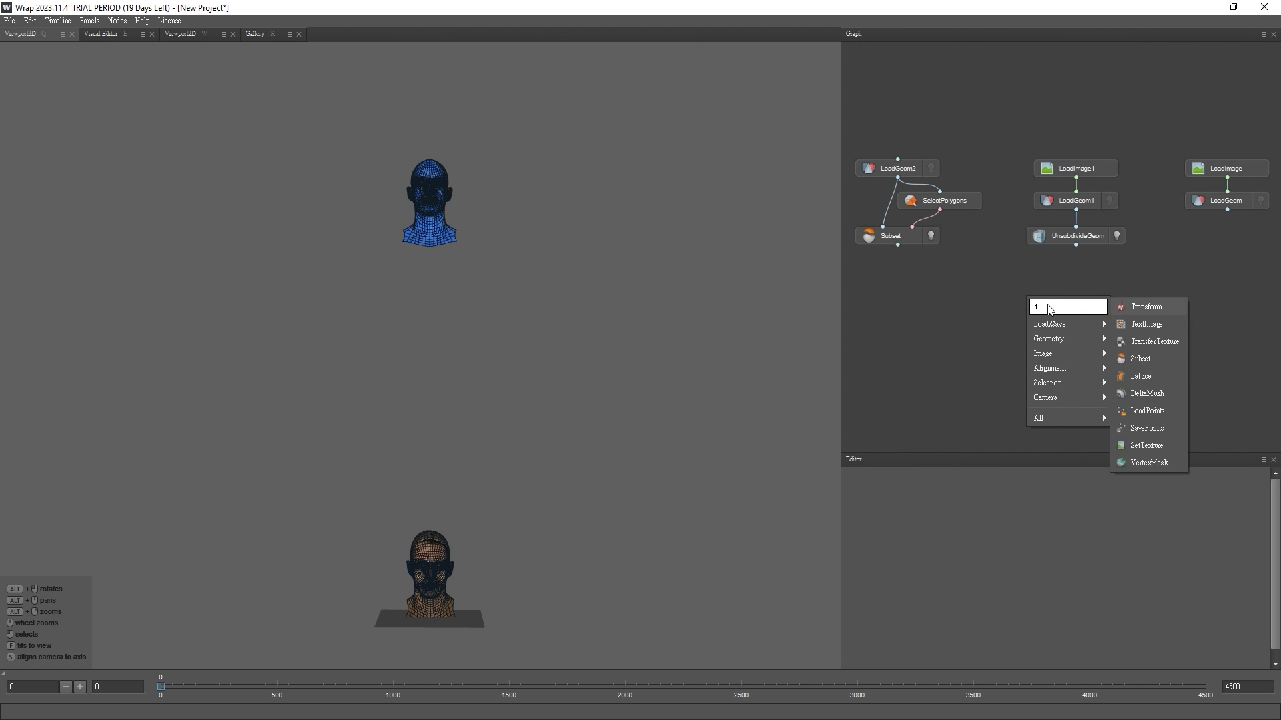
{"action": "type", "text": "ran"}
{"action": "left_click", "coordinate": [1148, 311]}
{"action": "left_click_drag", "start_coordinate": [1023, 298], "coordinate": [1067, 289]}
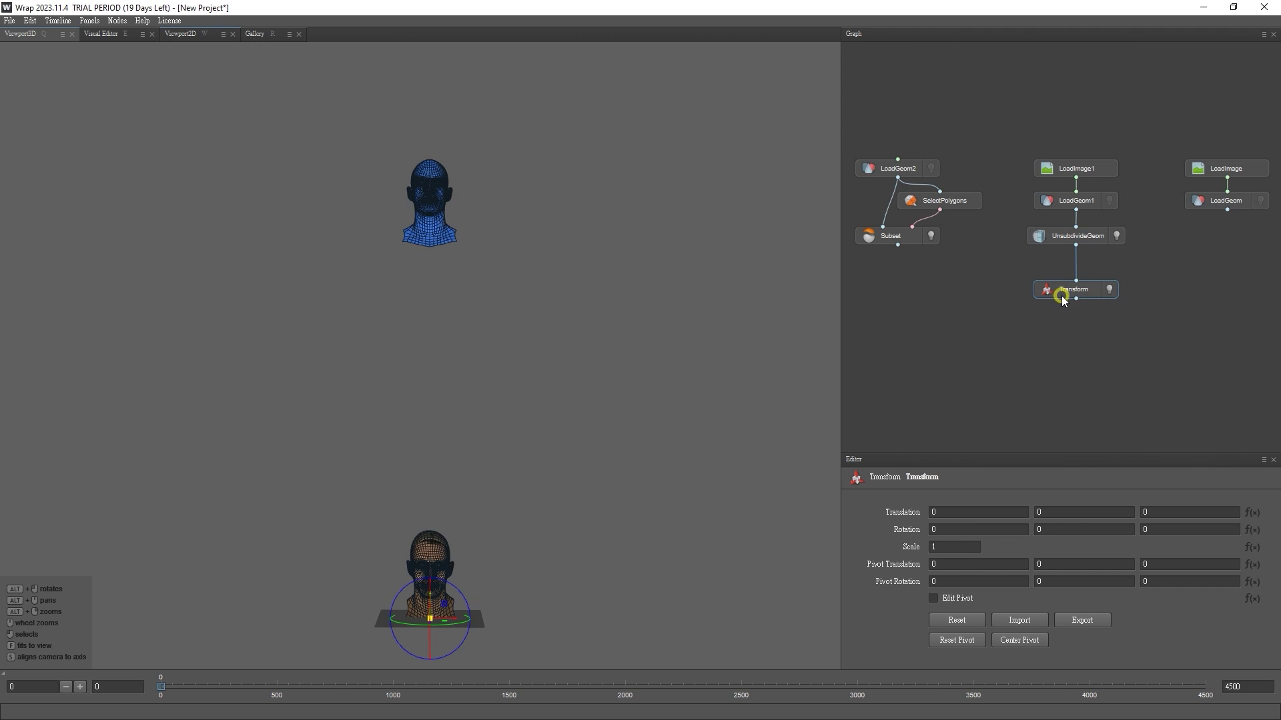
Hide UnsubdivideGeom and move the transformed cleaned scan beside the avatar head, with translation about X 21.29 and Y 147.33
{"action": "middle_click_drag", "start_coordinate": [419, 380], "coordinate": [440, 313], "text": "alt"}
{"action": "right_click_drag", "start_coordinate": [463, 343], "coordinate": [517, 455], "text": "alt"}
{"action": "middle_click_drag", "start_coordinate": [517, 455], "coordinate": [516, 432], "text": "alt"}
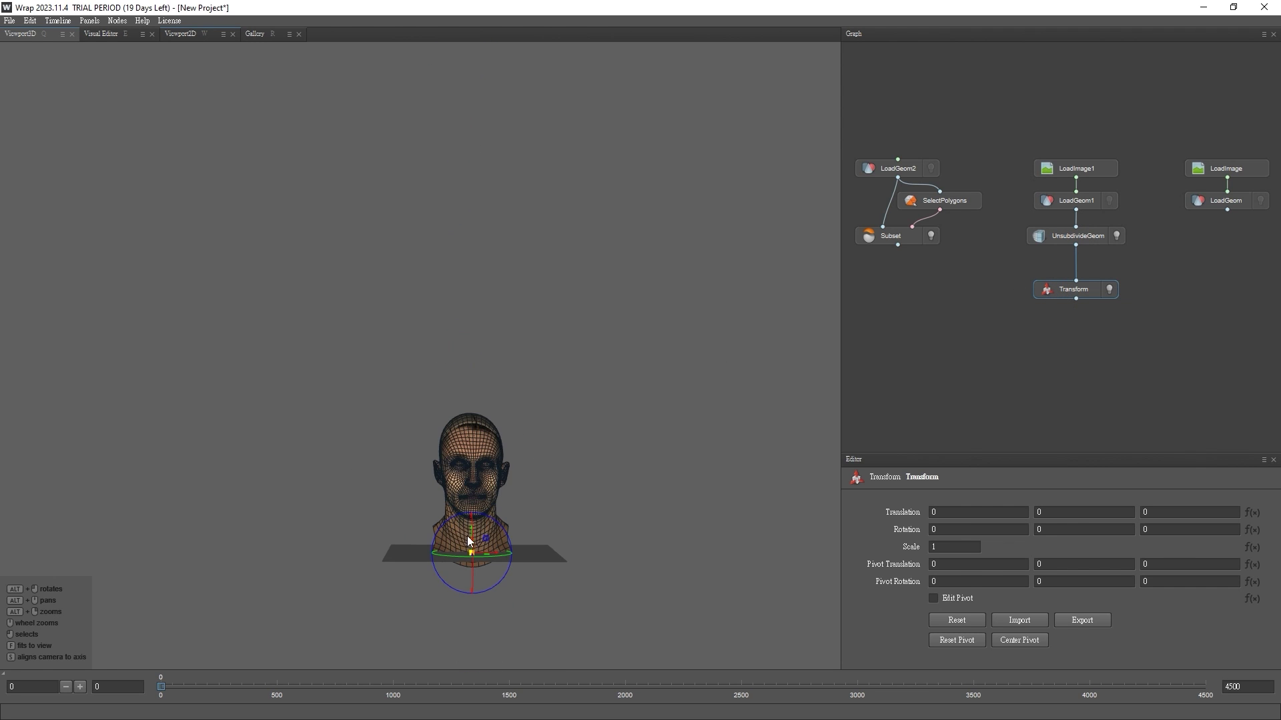
{"action": "right_click_drag", "start_coordinate": [434, 503], "coordinate": [507, 617], "text": "alt"}
{"action": "middle_click_drag", "start_coordinate": [507, 617], "coordinate": [560, 423], "text": "alt"}
{"action": "left_click_drag", "start_coordinate": [566, 423], "coordinate": [563, 83]}
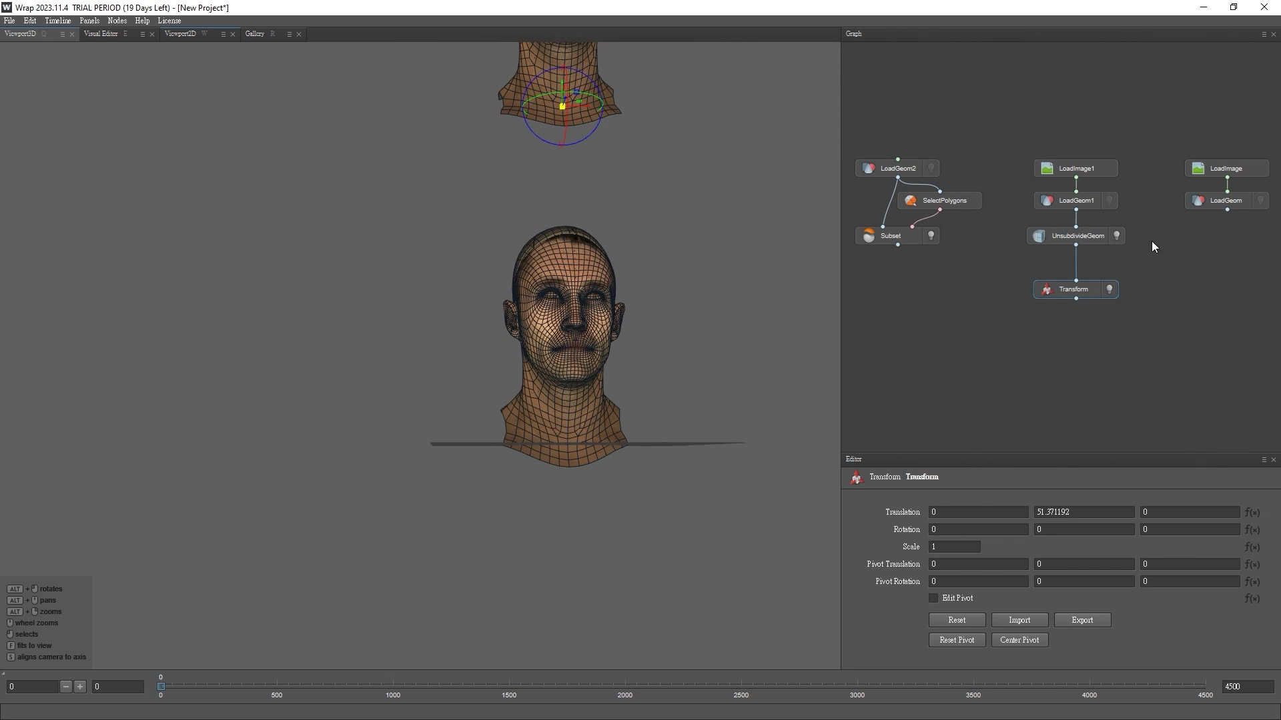
{"action": "left_click", "coordinate": [1116, 236]}
{"action": "middle_click_drag", "start_coordinate": [533, 120], "coordinate": [549, 454], "text": "alt"}
{"action": "scroll", "coordinate": [519, 363], "scroll_direction": "down", "scroll_amount": 3}
{"action": "left_click_drag", "start_coordinate": [492, 362], "coordinate": [540, 369], "text": "alt"}
{"action": "left_click_drag", "start_coordinate": [492, 479], "coordinate": [486, 184]}
{"action": "mouse_move", "coordinate": [561, 159]}
{"action": "right_mouse_down", "text": "alt"}
{"action": "mouse_move", "coordinate": [691, 361]}
{"action": "mouse_move", "coordinate": [561, 160]}
{"action": "right_mouse_up", "text": "alt"}
{"action": "left_click_drag", "start_coordinate": [511, 523], "coordinate": [797, 478]}
{"action": "middle_click_drag", "start_coordinate": [797, 477], "coordinate": [623, 474], "text": "alt"}
{"action": "left_click_drag", "start_coordinate": [623, 475], "coordinate": [503, 435], "text": "alt"}
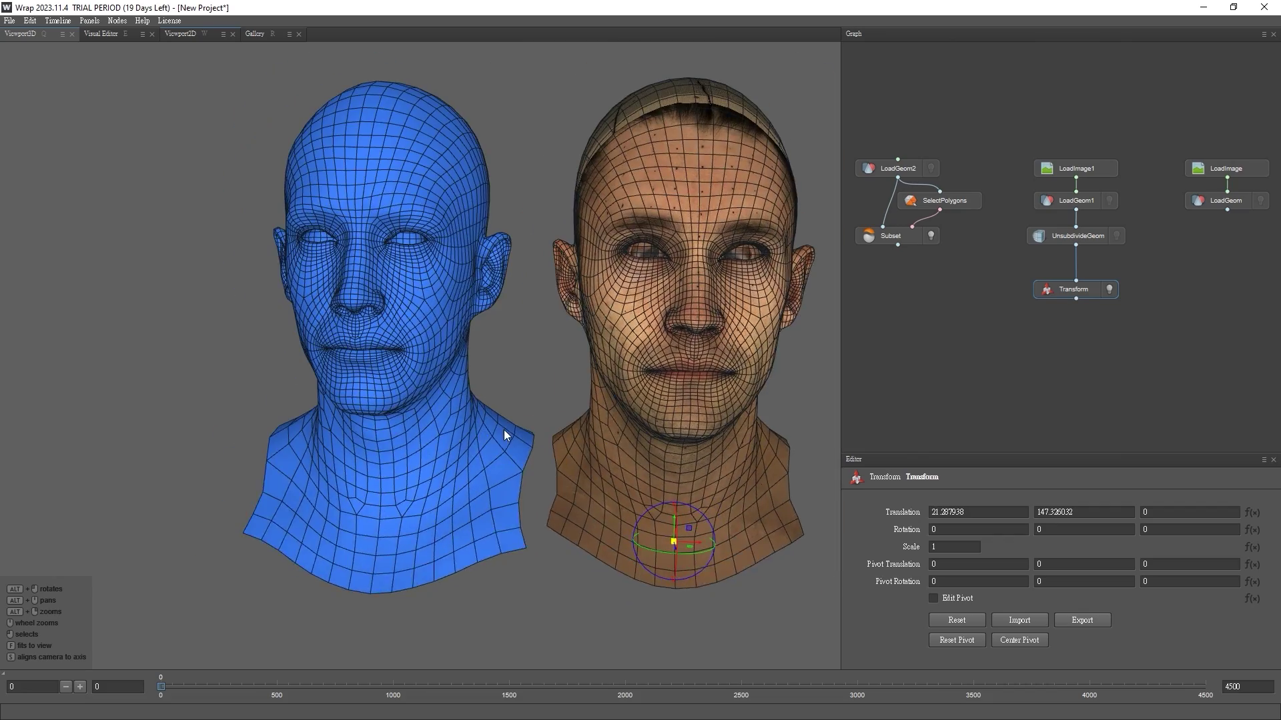
{"action": "middle_click_drag", "start_coordinate": [504, 435], "coordinate": [510, 427], "text": "alt"}
Show the raw scan from LoadGeom and attach a copy of the Transform node to its output
{"action": "left_click", "coordinate": [1260, 203]}
{"action": "right_click_drag", "start_coordinate": [657, 421], "coordinate": [575, 391], "text": "alt"}
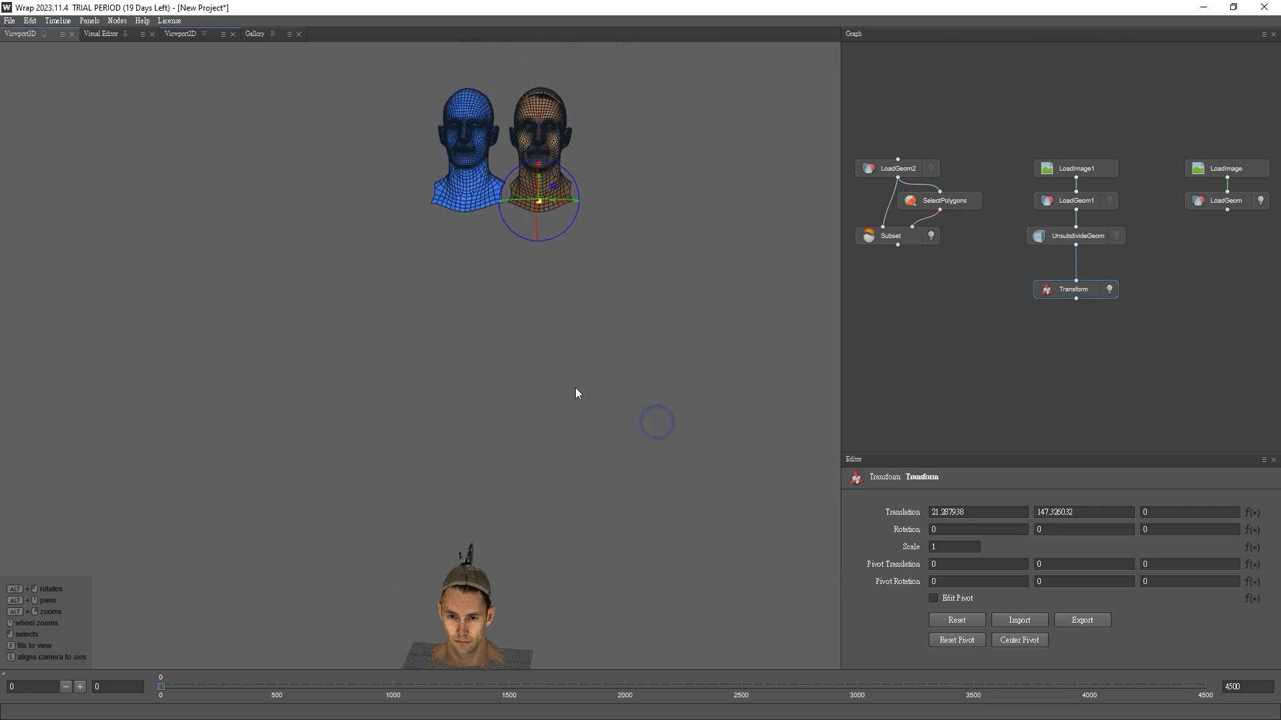
{"action": "middle_click_drag", "start_coordinate": [574, 392], "coordinate": [616, 370], "text": "alt"}
{"action": "key", "text": "ctrl+c"}
{"action": "key", "text": "ctrl+v"}
{"action": "left_click", "coordinate": [1239, 259]}
Move the raw scan to the opposite side of the avatar head, at about -21.21 in X translation
{"action": "scroll", "coordinate": [674, 203], "scroll_direction": "up", "scroll_amount": 4}
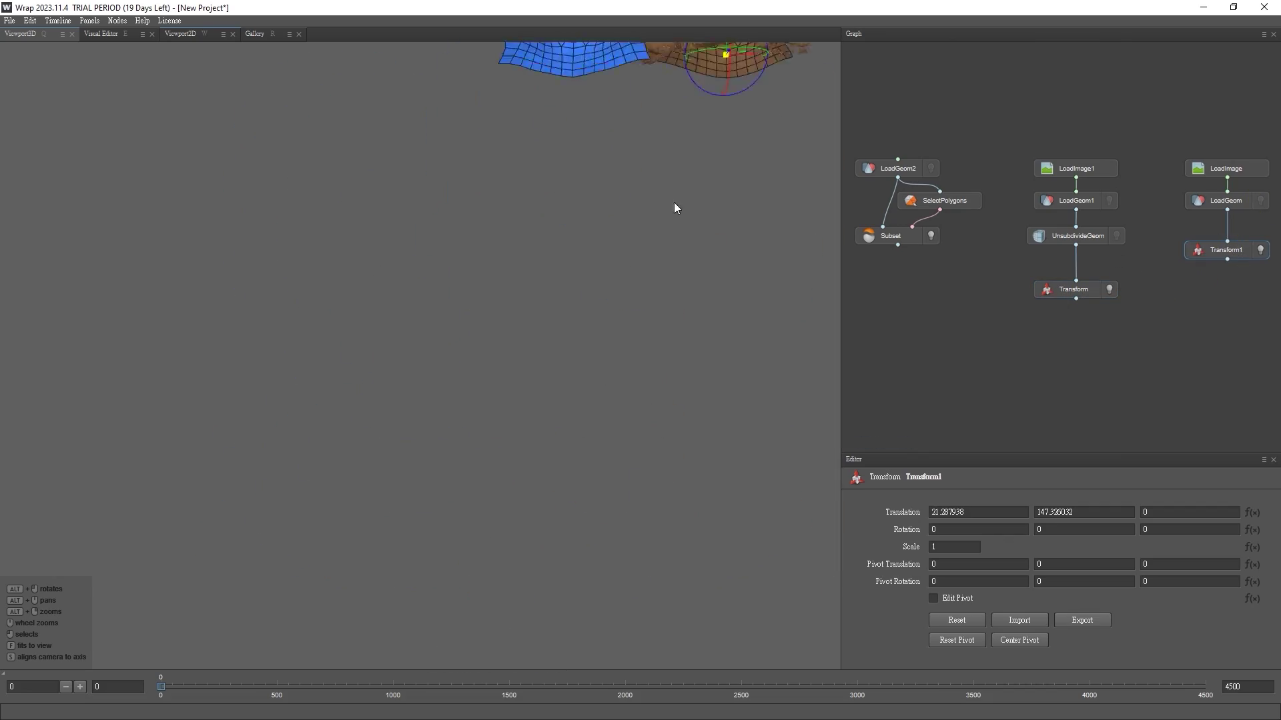
{"action": "middle_click_drag", "start_coordinate": [674, 202], "coordinate": [537, 460], "text": "alt"}
{"action": "left_click_drag", "start_coordinate": [697, 306], "coordinate": [224, 306]}
{"action": "middle_click_drag", "start_coordinate": [381, 187], "coordinate": [399, 307], "text": "alt"}
{"action": "right_click_drag", "start_coordinate": [399, 306], "coordinate": [411, 360], "text": "alt"}
{"action": "left_click_drag", "start_coordinate": [223, 481], "coordinate": [243, 482]}
{"action": "left_click_drag", "start_coordinate": [400, 363], "coordinate": [460, 360], "text": "alt"}
{"action": "left_click_drag", "start_coordinate": [841, 316], "coordinate": [853, 316]}
{"action": "middle_click_drag", "start_coordinate": [568, 315], "coordinate": [593, 334], "text": "alt"}
Scrub the timeline to frame 2417 and compare the raw and cleaned scan expressions with the avatar head
{"action": "left_click", "coordinate": [237, 688]}
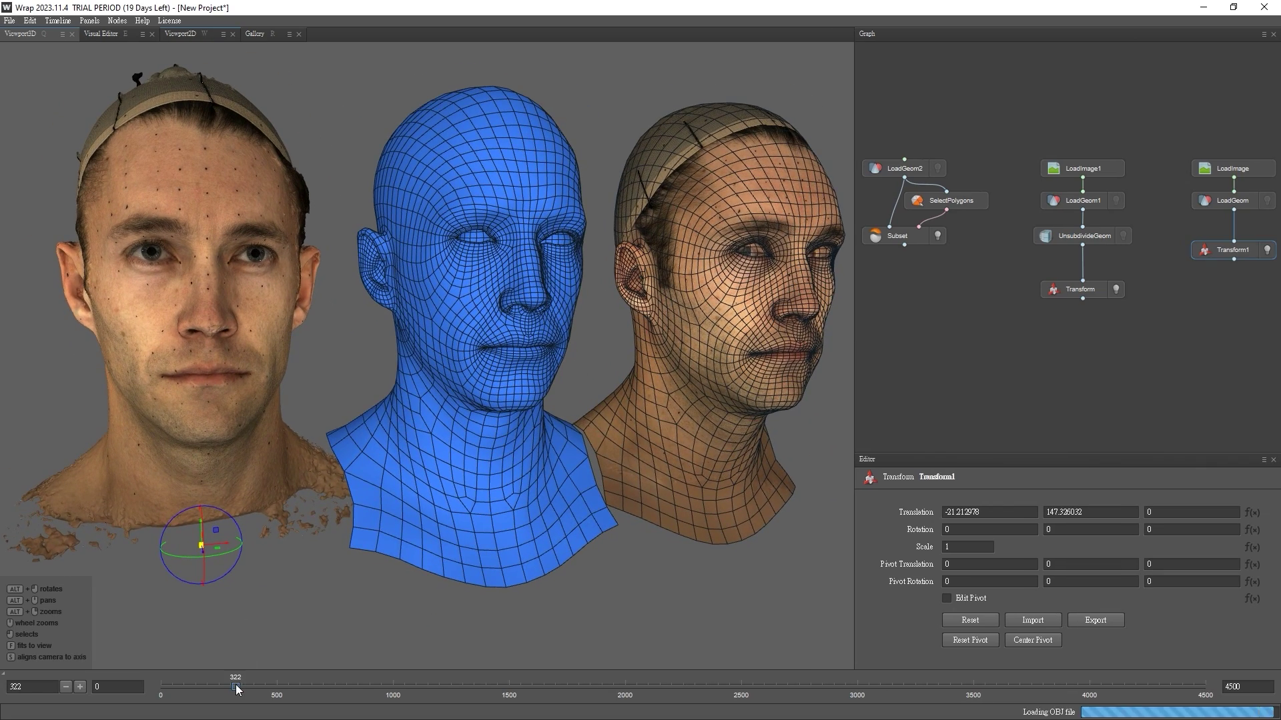
{"action": "left_click", "coordinate": [344, 689]}
{"action": "left_click_drag", "start_coordinate": [347, 694], "coordinate": [783, 697]}
{"action": "left_click_drag", "start_coordinate": [677, 569], "coordinate": [610, 568], "text": "alt"}
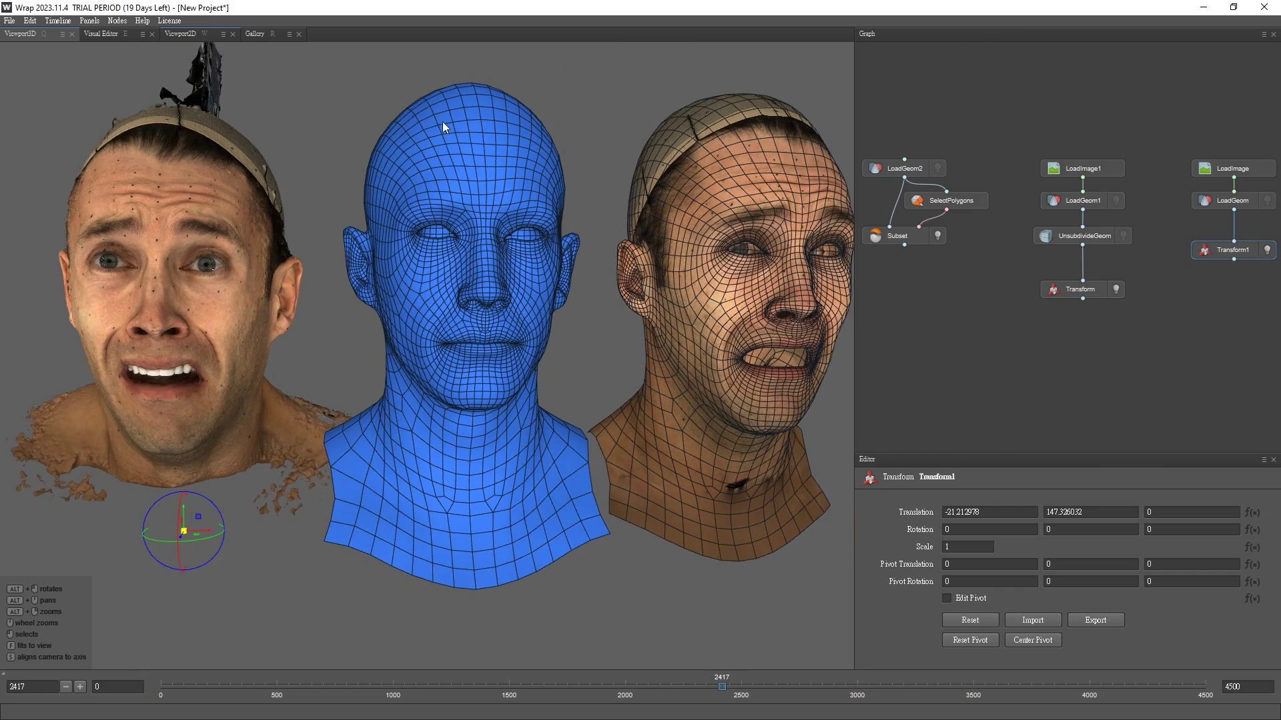
Hide the transformed raw scan, leaving the avatar head and cleaned scan framed in the viewport
{"action": "left_click", "coordinate": [1267, 251]}
{"action": "middle_click_drag", "start_coordinate": [609, 352], "coordinate": [476, 352], "text": "alt"}
{"action": "right_click_drag", "start_coordinate": [475, 352], "coordinate": [594, 415], "text": "alt"}
{"action": "left_click", "coordinate": [976, 234]}
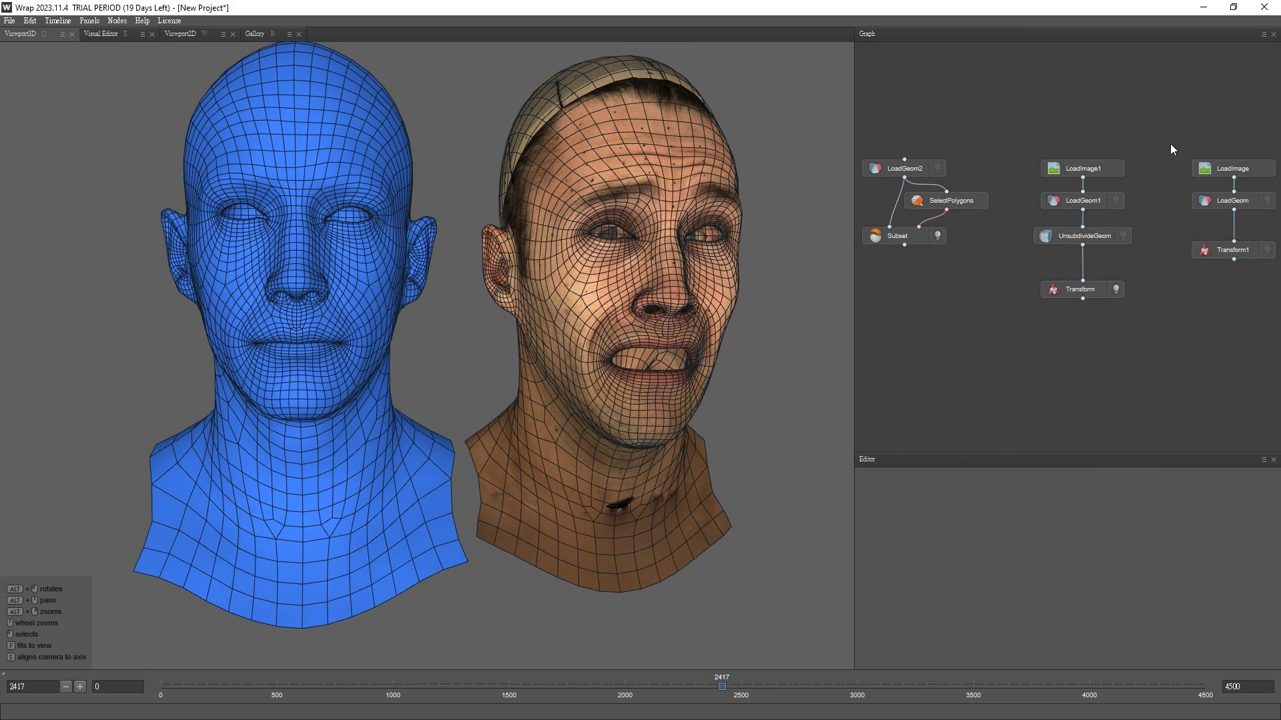
Rearrange the scan node groups so the cleaned scan's chain sits directly beside the avatar's Subset branch
{"action": "left_click_drag", "start_coordinate": [1170, 143], "coordinate": [1251, 243]}
{"action": "middle_click_drag", "start_coordinate": [1012, 236], "coordinate": [1086, 250]}
{"action": "left_click_drag", "start_coordinate": [1101, 163], "coordinate": [1165, 307]}
{"action": "left_click_drag", "start_coordinate": [1171, 249], "coordinate": [1149, 249]}
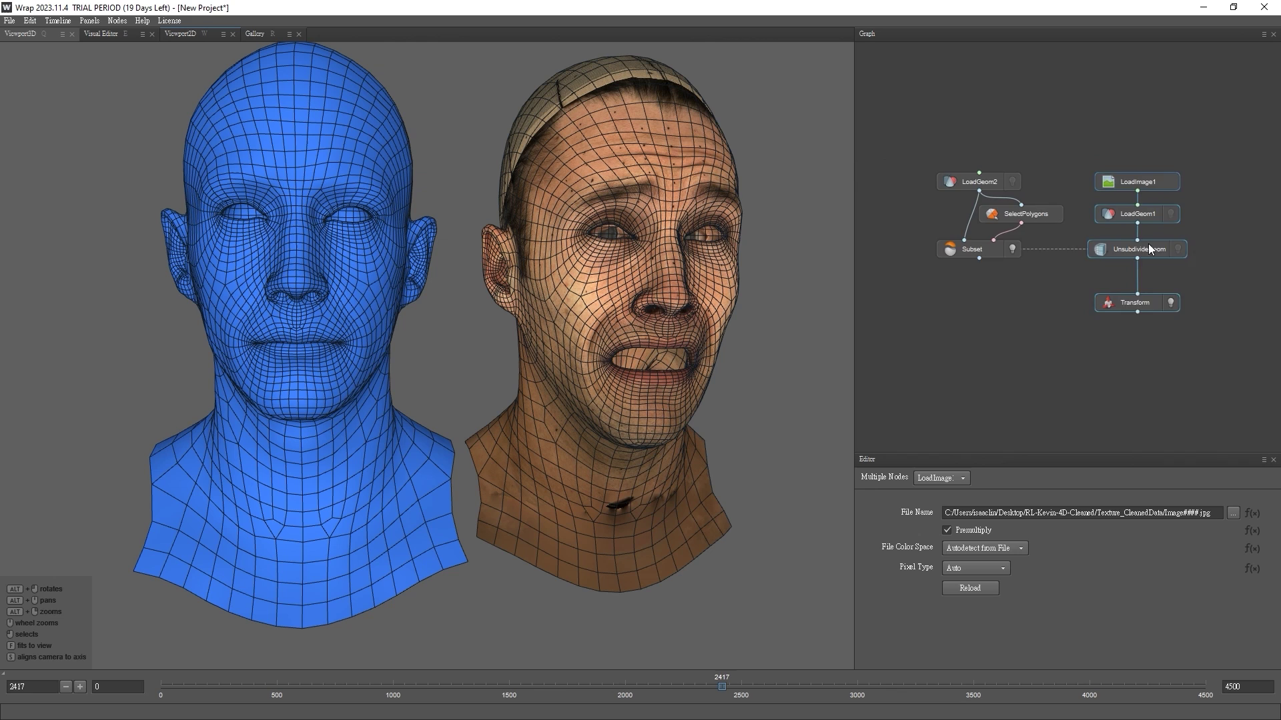
{"action": "scroll", "coordinate": [1099, 267], "scroll_direction": "up", "scroll_amount": 1}
{"action": "middle_click_drag", "start_coordinate": [1046, 293], "coordinate": [1051, 232]}
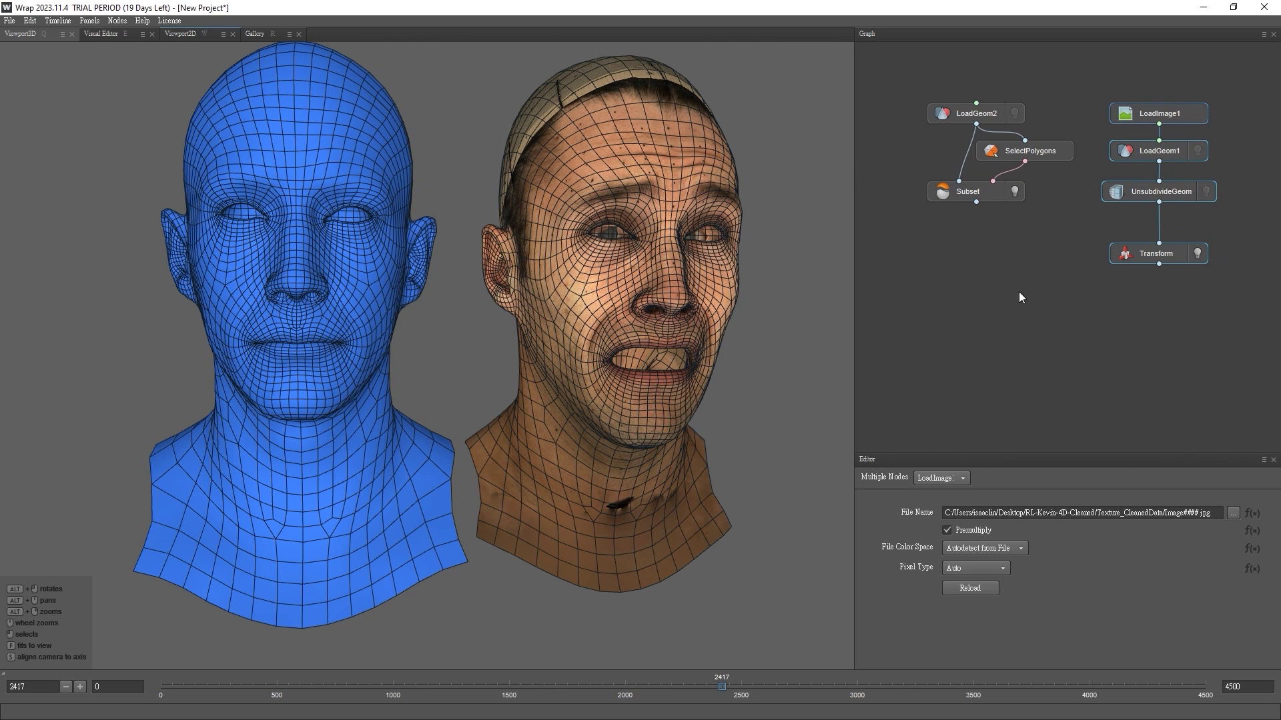
Add a Blendshapes node in the empty area below the avatar and cleaned scan branches
{"action": "right_click", "coordinate": [1045, 304]}
{"action": "type", "text": "blend"}
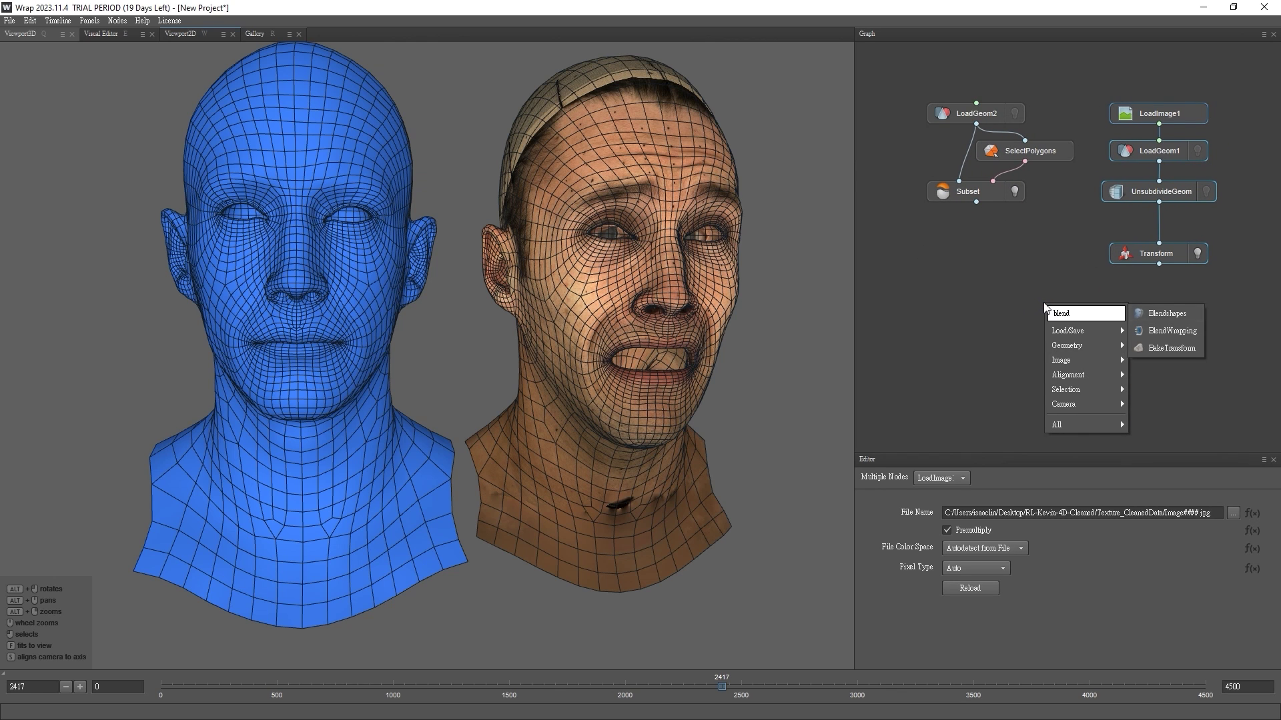
{"action": "left_click", "coordinate": [1167, 314]}
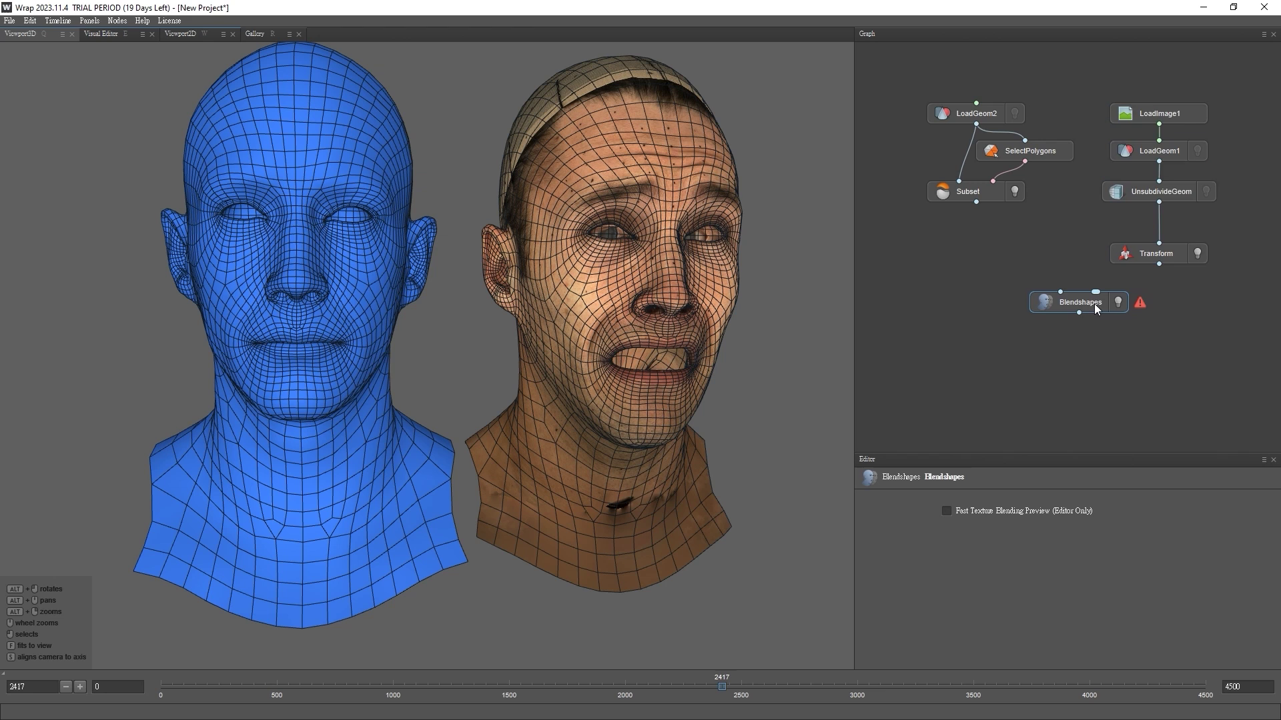
{"action": "left_click", "coordinate": [1094, 303]}
Spread the avatar and cleaned scan node groups apart, and connect UnsubdivideGeom's output to the Blendshapes node's second input
{"action": "left_click_drag", "start_coordinate": [1149, 91], "coordinate": [1194, 273]}
{"action": "left_click_drag", "start_coordinate": [1174, 254], "coordinate": [1219, 253]}
{"action": "left_click_drag", "start_coordinate": [918, 88], "coordinate": [1043, 198]}
{"action": "left_click_drag", "start_coordinate": [992, 189], "coordinate": [932, 229]}
{"action": "middle_click_drag", "start_coordinate": [929, 225], "coordinate": [938, 218]}
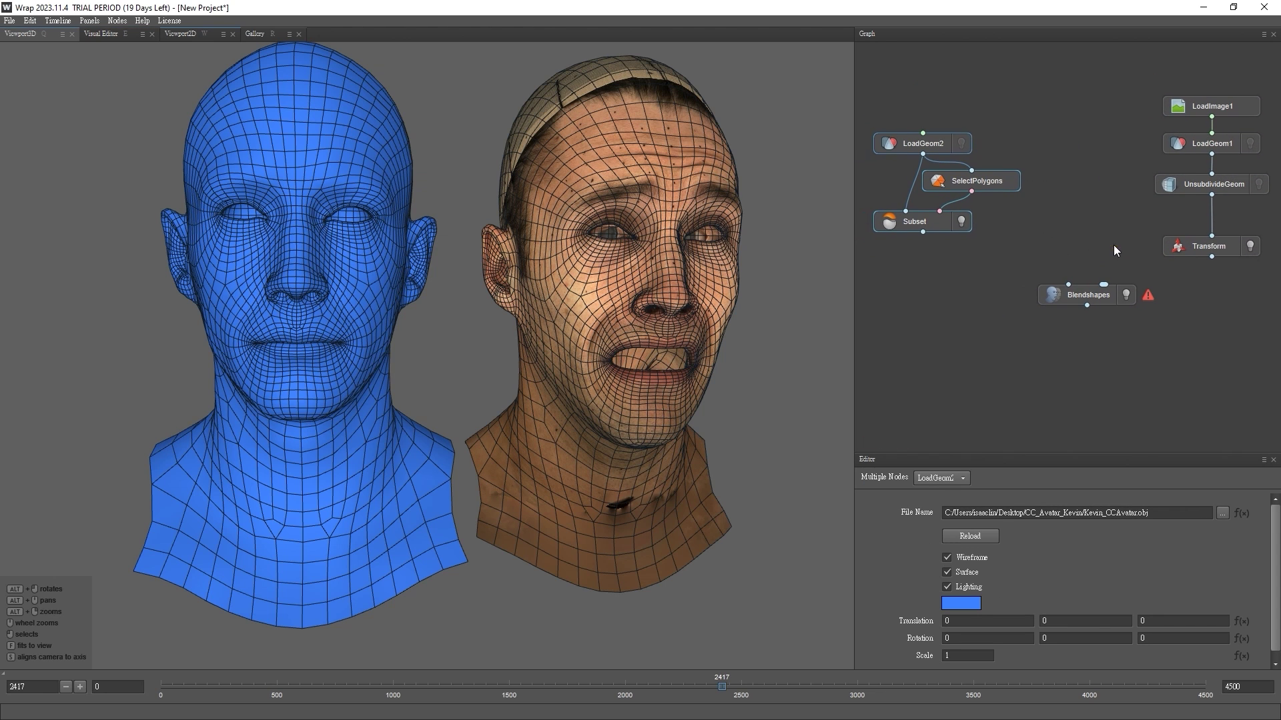
{"action": "left_click", "coordinate": [1115, 246]}
{"action": "left_click_drag", "start_coordinate": [1211, 195], "coordinate": [1105, 283]}
Add a new LoadGeom node between the avatar and cleaned scan branches, and align the Blendshapes node beneath it
{"action": "right_click", "coordinate": [1071, 176]}
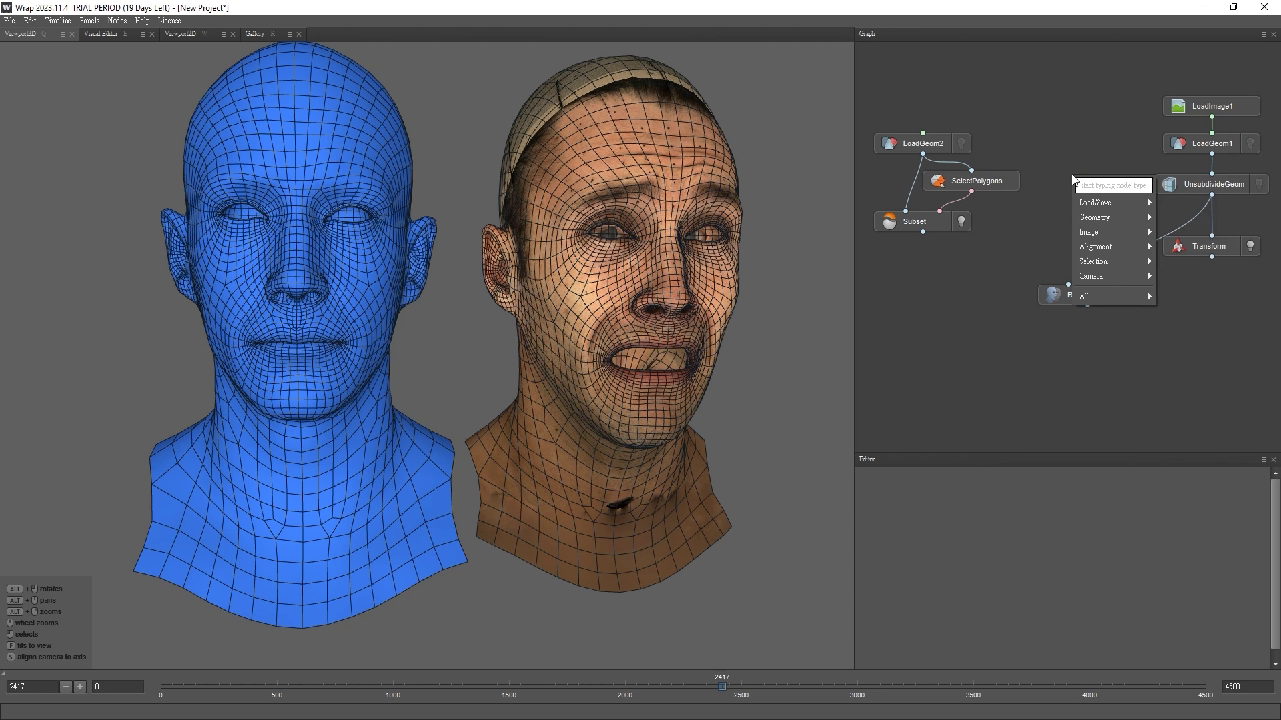
{"action": "type", "text": "load"}
{"action": "left_click", "coordinate": [1172, 185]}
{"action": "left_click_drag", "start_coordinate": [1087, 179], "coordinate": [1104, 186]}
{"action": "left_click_drag", "start_coordinate": [1039, 332], "coordinate": [1239, 105]}
{"action": "left_click_drag", "start_coordinate": [1239, 106], "coordinate": [1270, 106]}
{"action": "scroll", "coordinate": [1086, 215], "scroll_direction": "down", "scroll_amount": 1}
{"action": "middle_click_drag", "start_coordinate": [1086, 215], "coordinate": [1076, 218]}
{"action": "left_click", "coordinate": [1104, 192]}
{"action": "left_click_drag", "start_coordinate": [1103, 281], "coordinate": [1091, 277], "text": "shift"}
Load Object00000.obj from the OBJ_CleanedData folder into the new LoadGeom node as a single file
{"action": "left_click", "coordinate": [1075, 192]}
{"action": "left_click", "coordinate": [1222, 511]}
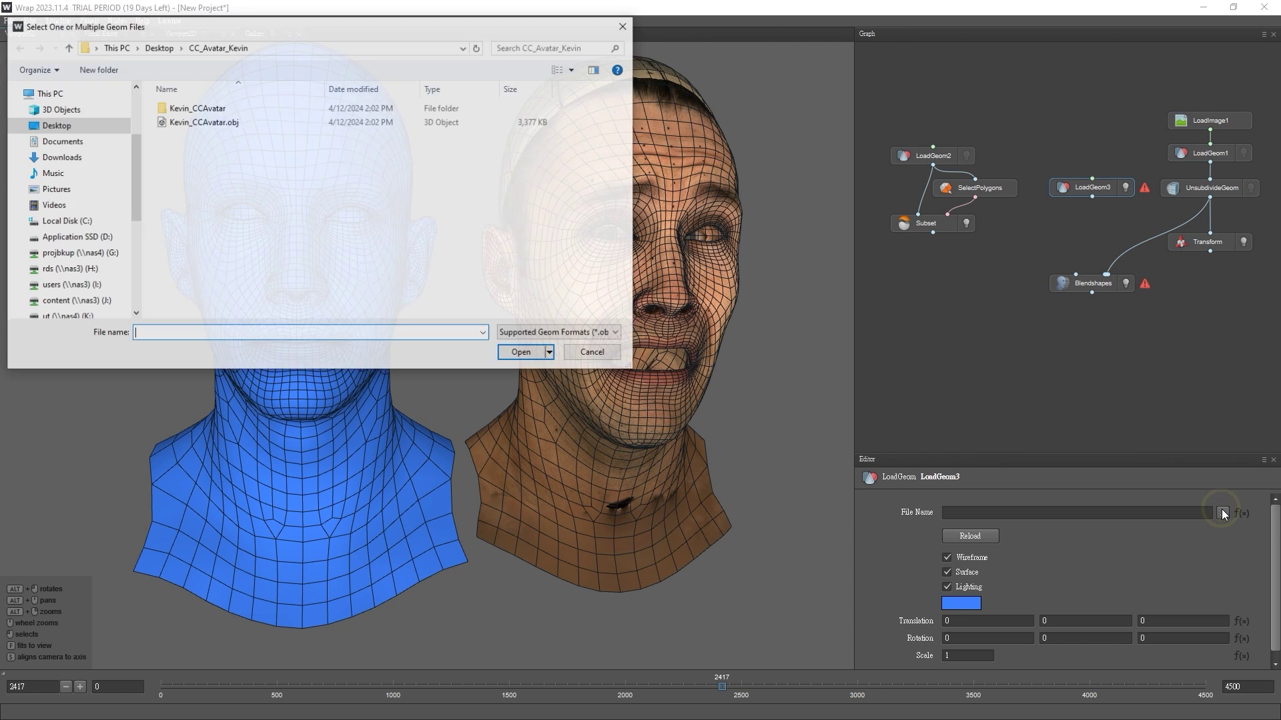
{"action": "double_click", "coordinate": [275, 161]}
{"action": "left_click", "coordinate": [234, 111]}
{"action": "double_click", "coordinate": [235, 111]}
{"action": "left_click", "coordinate": [188, 111]}
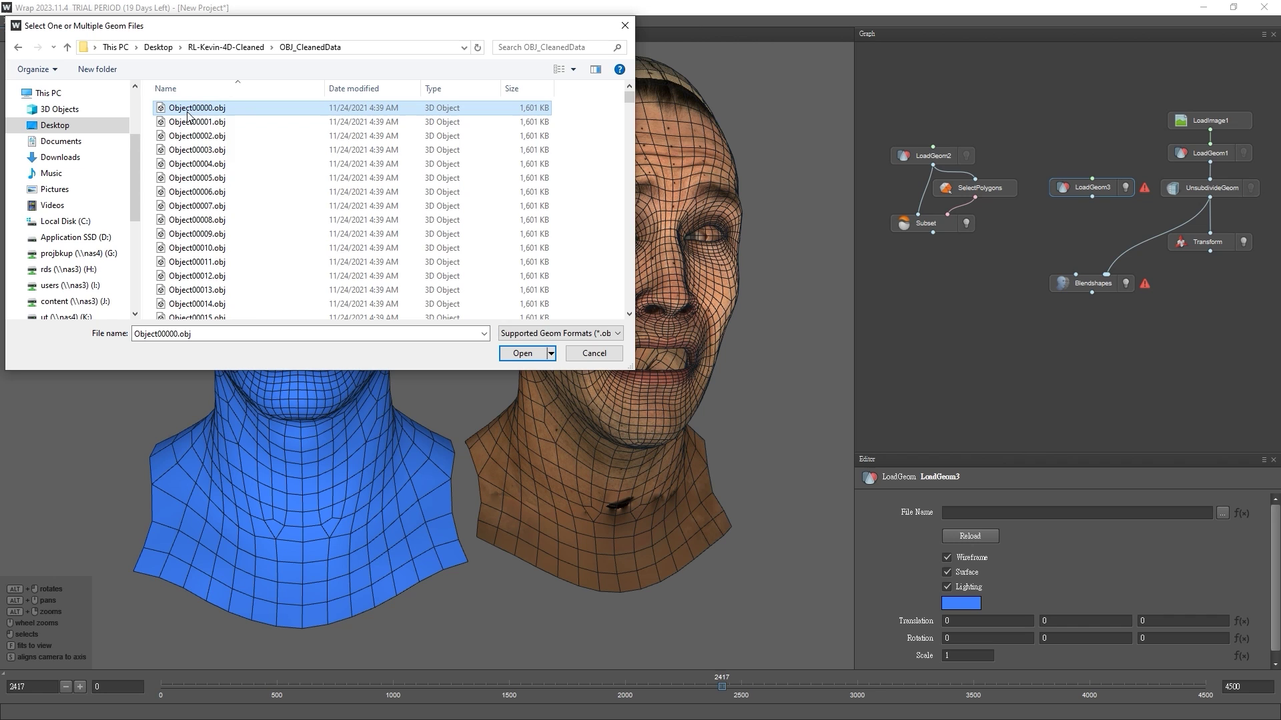
{"action": "left_click", "coordinate": [523, 354]}
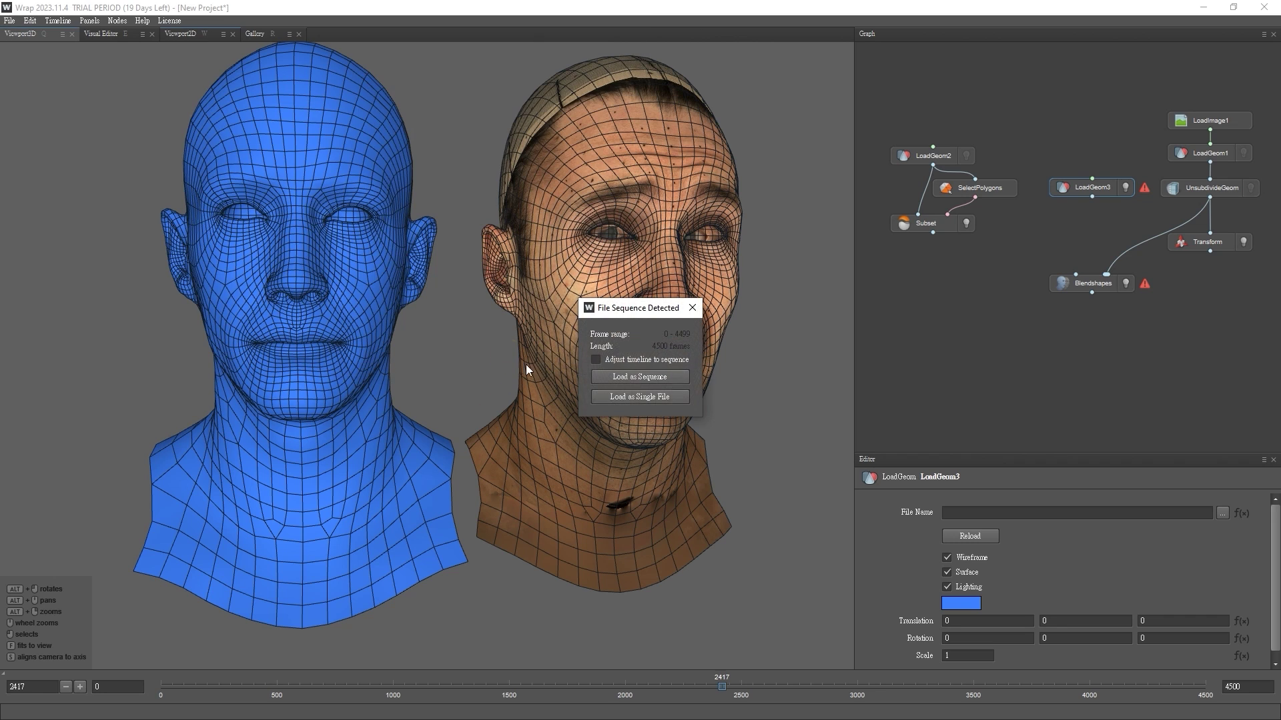
{"action": "left_click", "coordinate": [672, 399]}
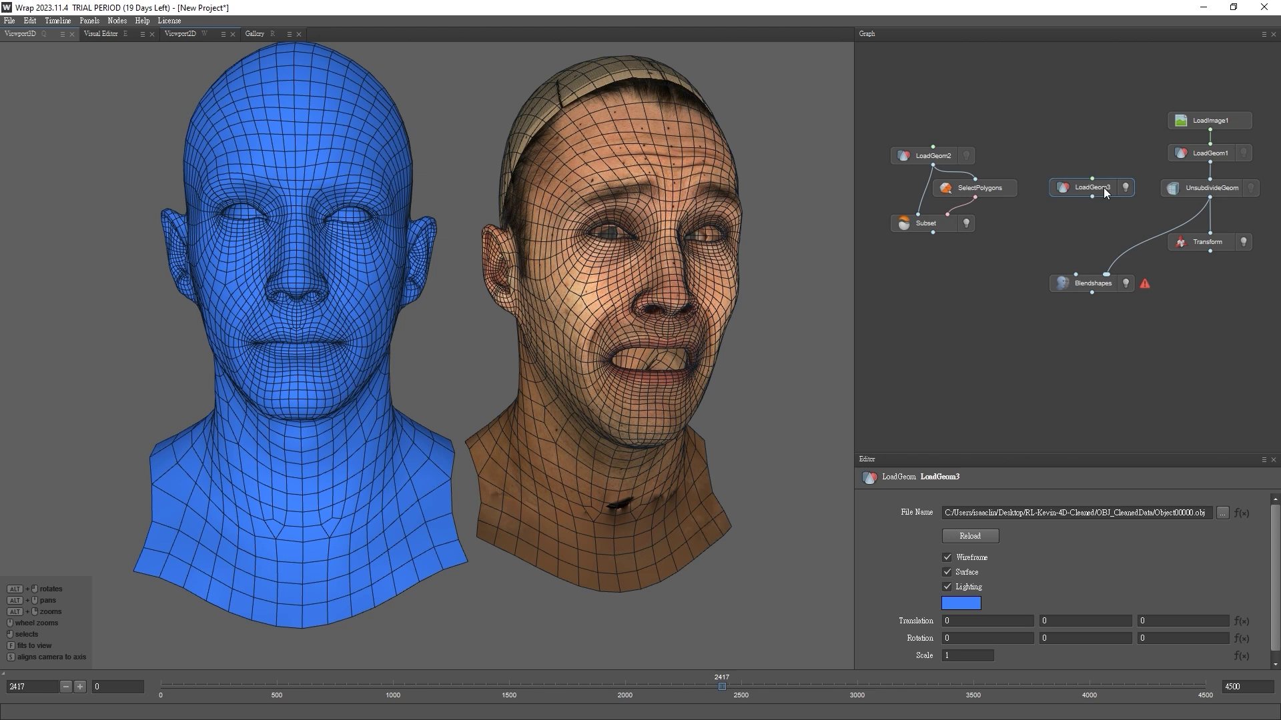
Move LoadGeom3 up and attach a copy of the UnsubdivideGeom node to its output
{"action": "left_click_drag", "start_coordinate": [1104, 187], "coordinate": [1106, 156]}
{"action": "left_click", "coordinate": [1178, 191]}
{"action": "key", "text": "ctrl+c"}
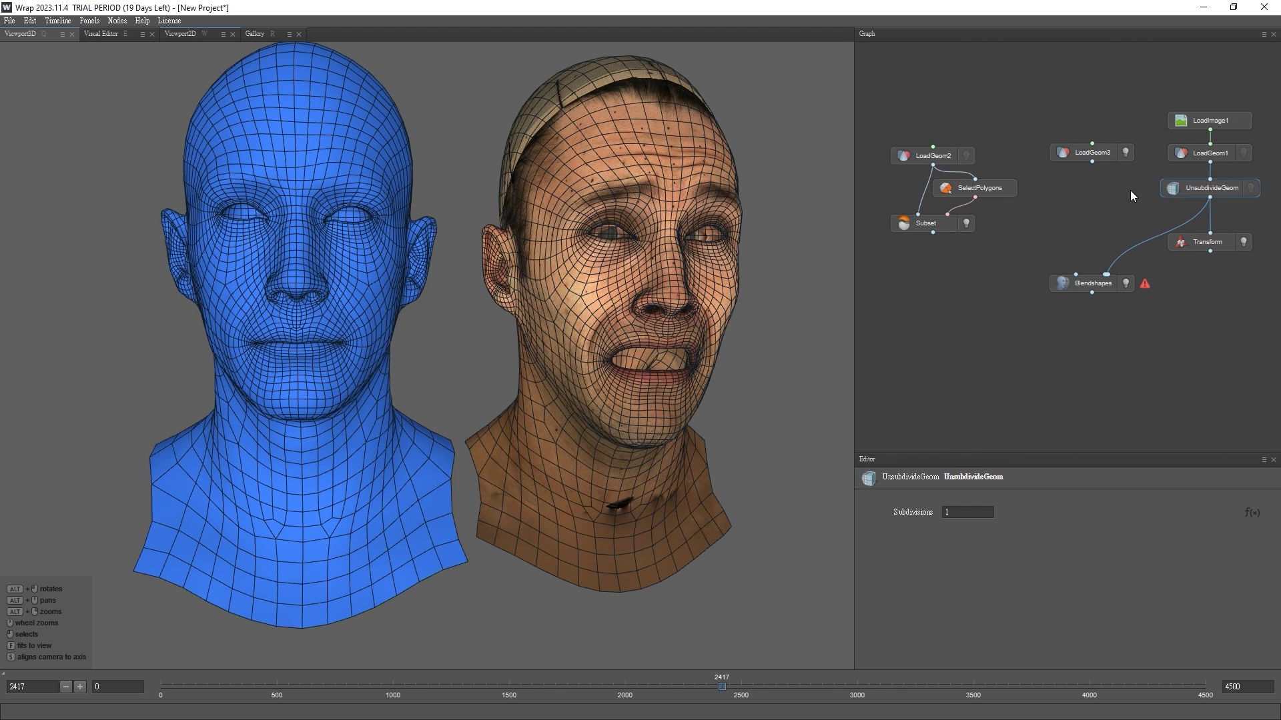
{"action": "key", "text": "ctrl+v"}
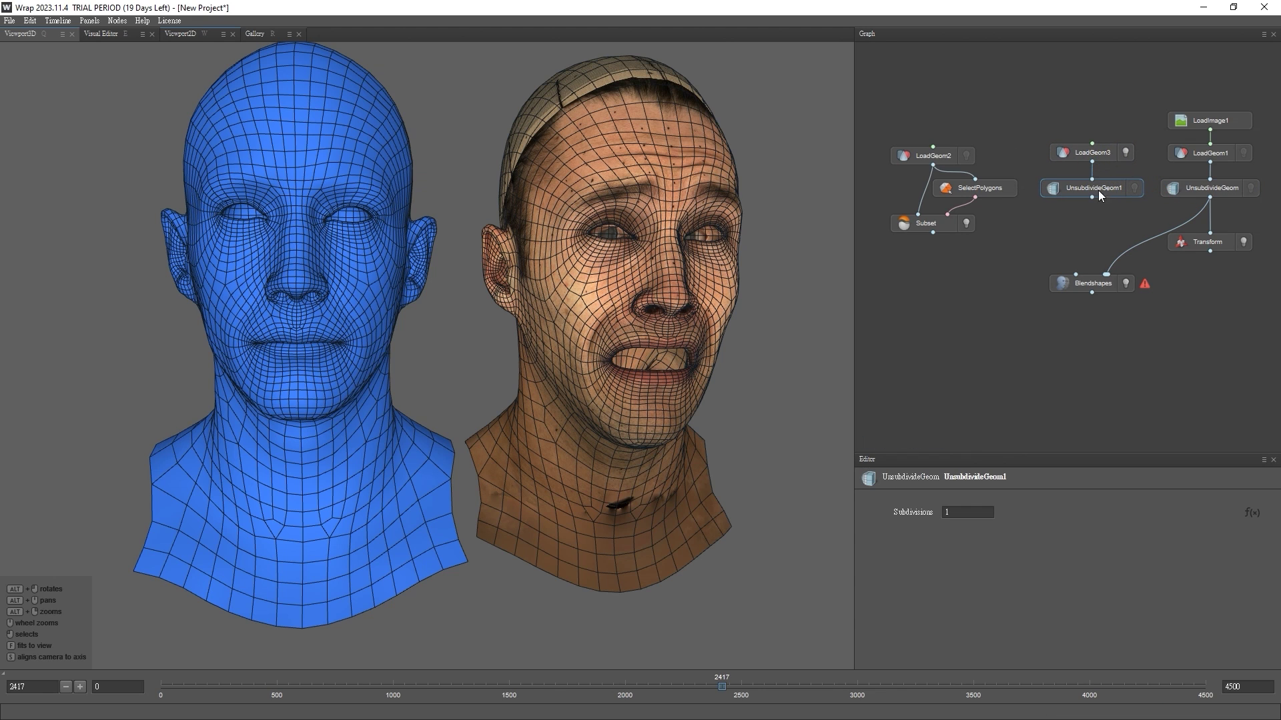
Connect UnsubdivideGeom1 to the Blendshapes node's first input and the avatar's Subset output to its second input
{"action": "left_click", "coordinate": [1098, 152]}
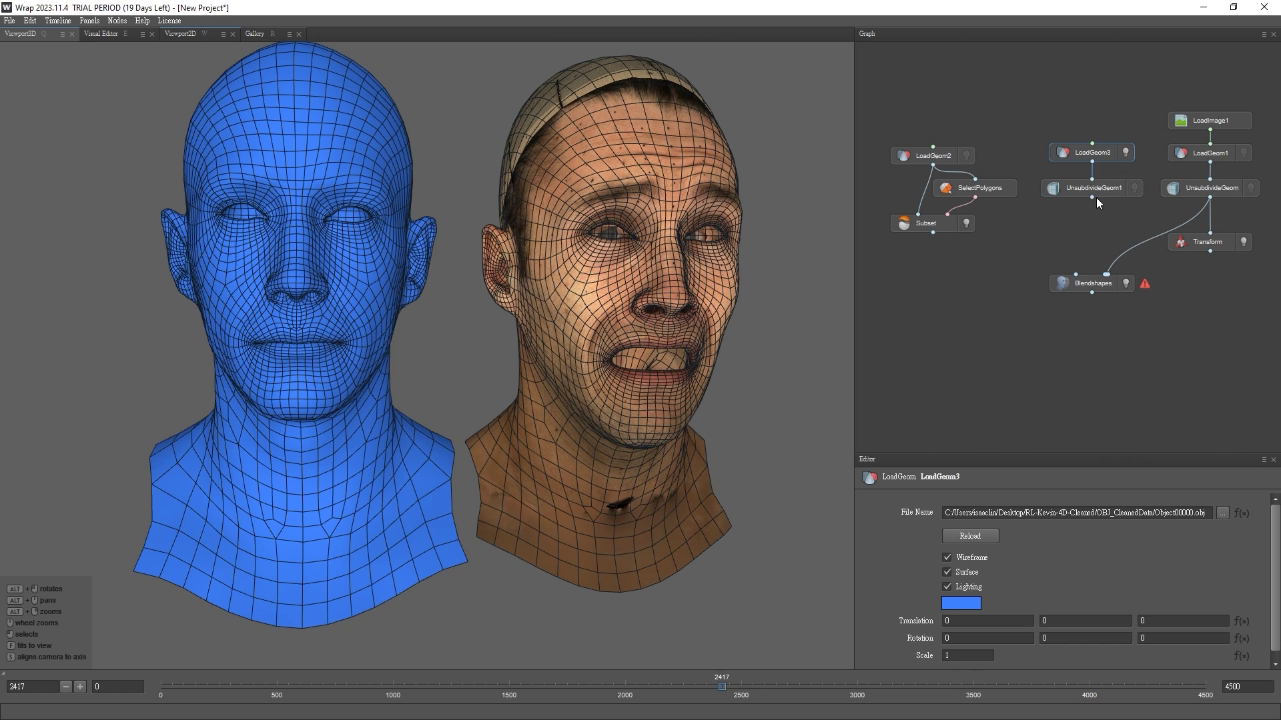
{"action": "left_click_drag", "start_coordinate": [1093, 198], "coordinate": [1076, 275]}
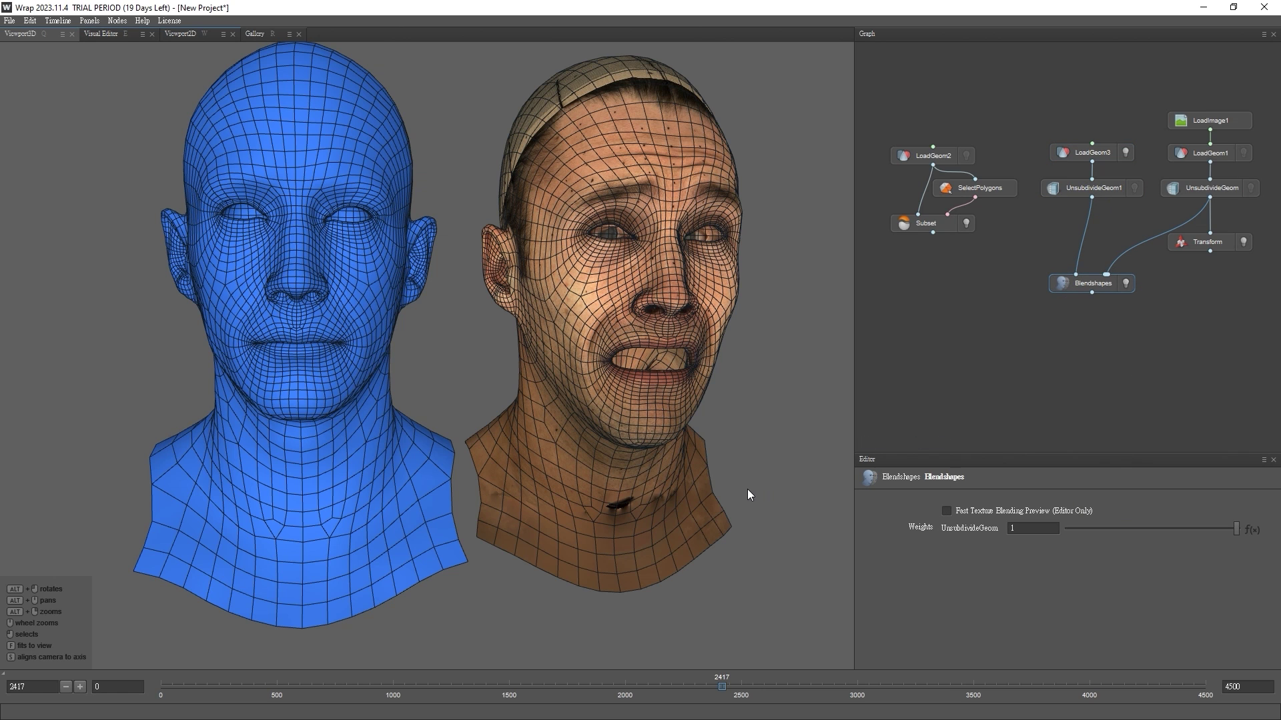
{"action": "left_click_drag", "start_coordinate": [934, 232], "coordinate": [1108, 275]}
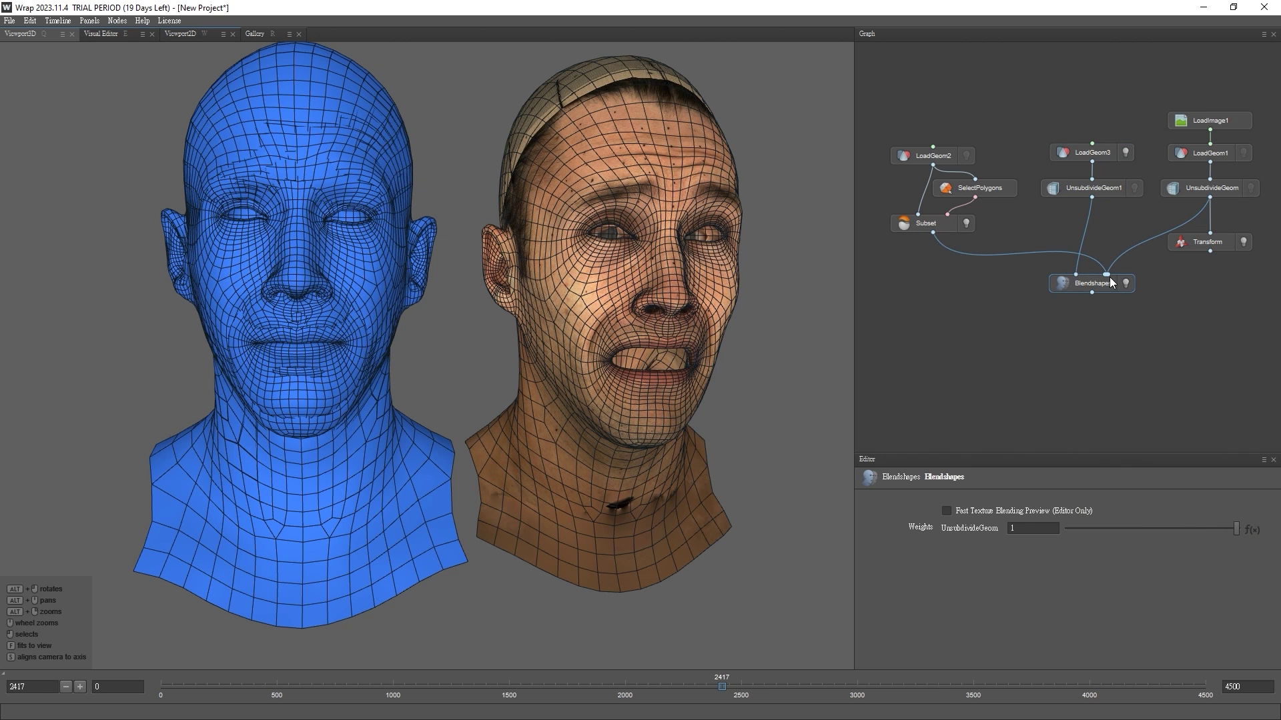
Set the Subset weight to 1 in the Blendshapes node and hide the Subset node's mesh in the viewport
{"action": "left_click", "coordinate": [1074, 303]}
{"action": "left_click", "coordinate": [1092, 285]}
{"action": "left_click_drag", "start_coordinate": [1068, 546], "coordinate": [1079, 545]}
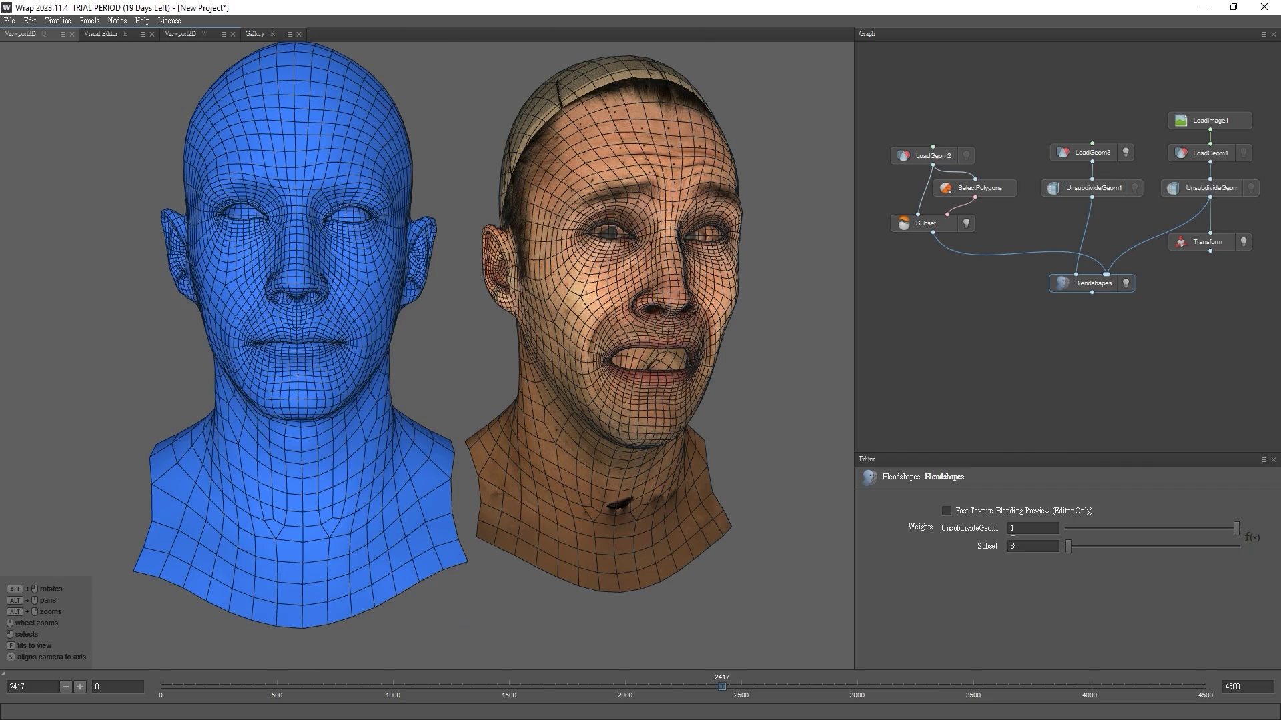
{"action": "left_click_drag", "start_coordinate": [1169, 552], "coordinate": [1264, 546]}
{"action": "left_click", "coordinate": [967, 225]}
Go to frame 2376 and compare the blended avatar head with the textured scan head
{"action": "left_click_drag", "start_coordinate": [379, 493], "coordinate": [712, 686], "text": "alt"}
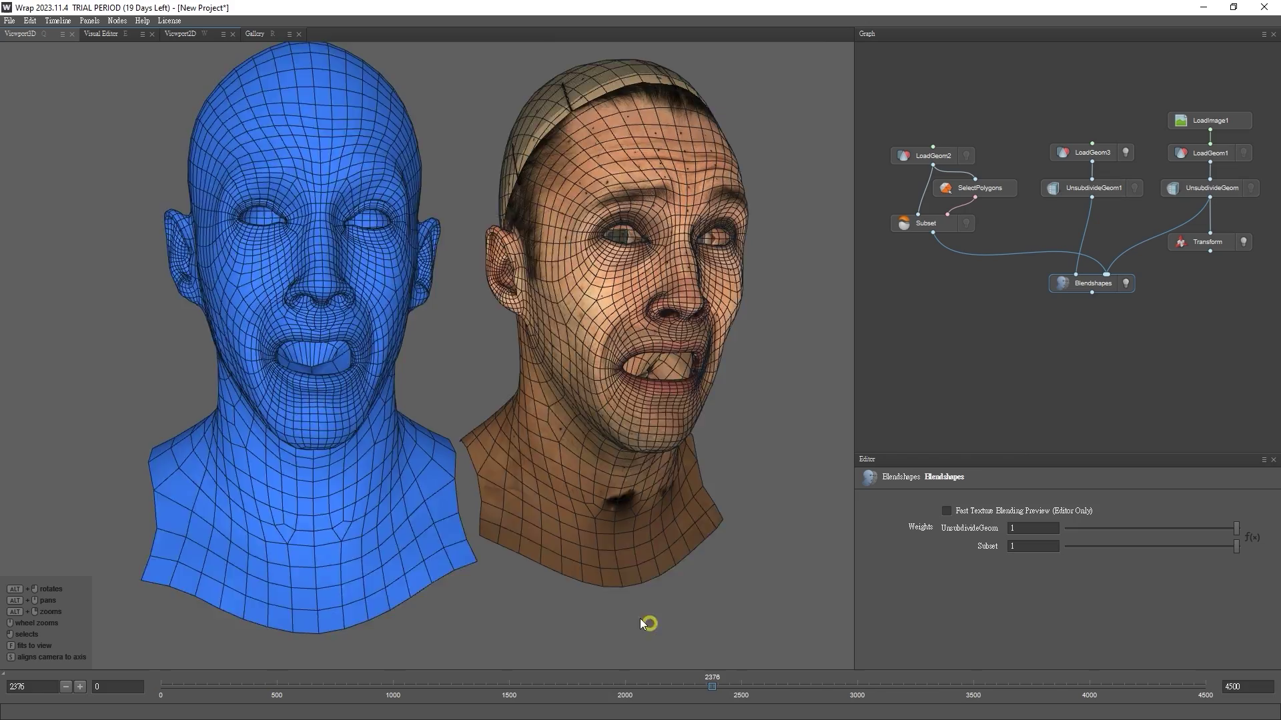
{"action": "left_click_drag", "start_coordinate": [646, 542], "coordinate": [442, 546], "text": "alt"}
{"action": "left_click", "coordinate": [968, 156]}
{"action": "left_click", "coordinate": [968, 156]}
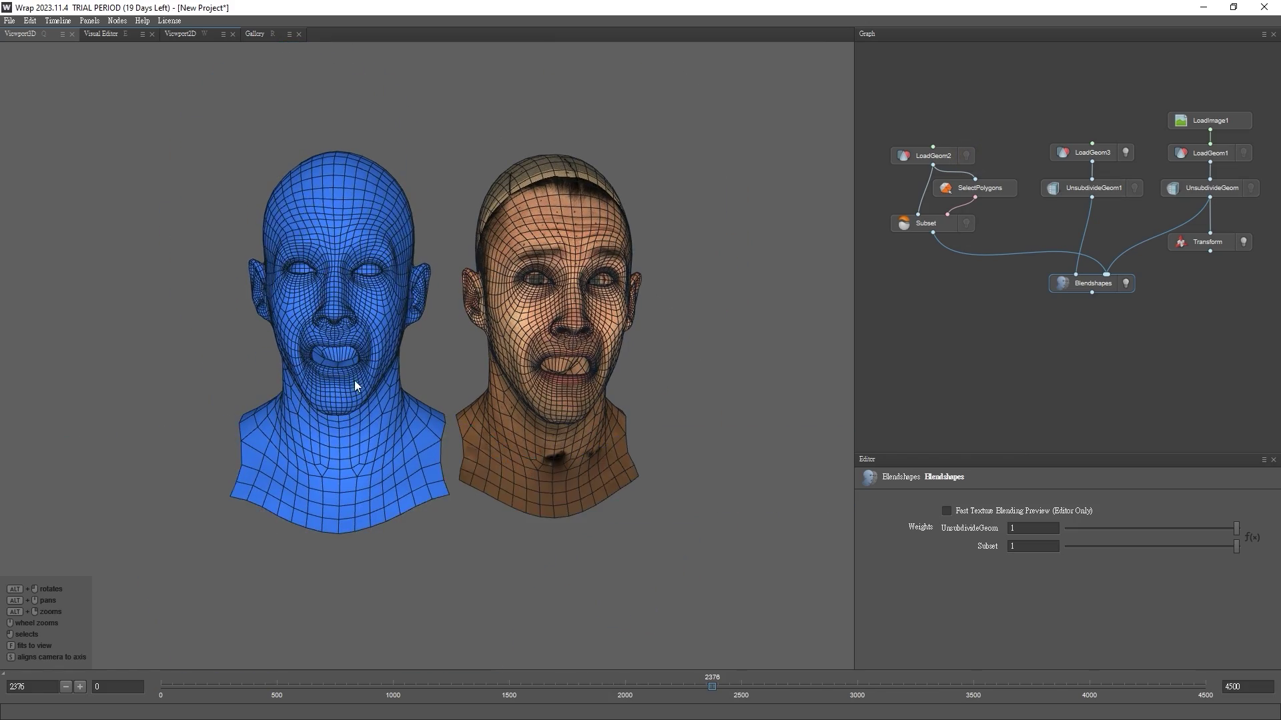
{"action": "left_click_drag", "start_coordinate": [354, 380], "coordinate": [428, 387], "text": "alt"}
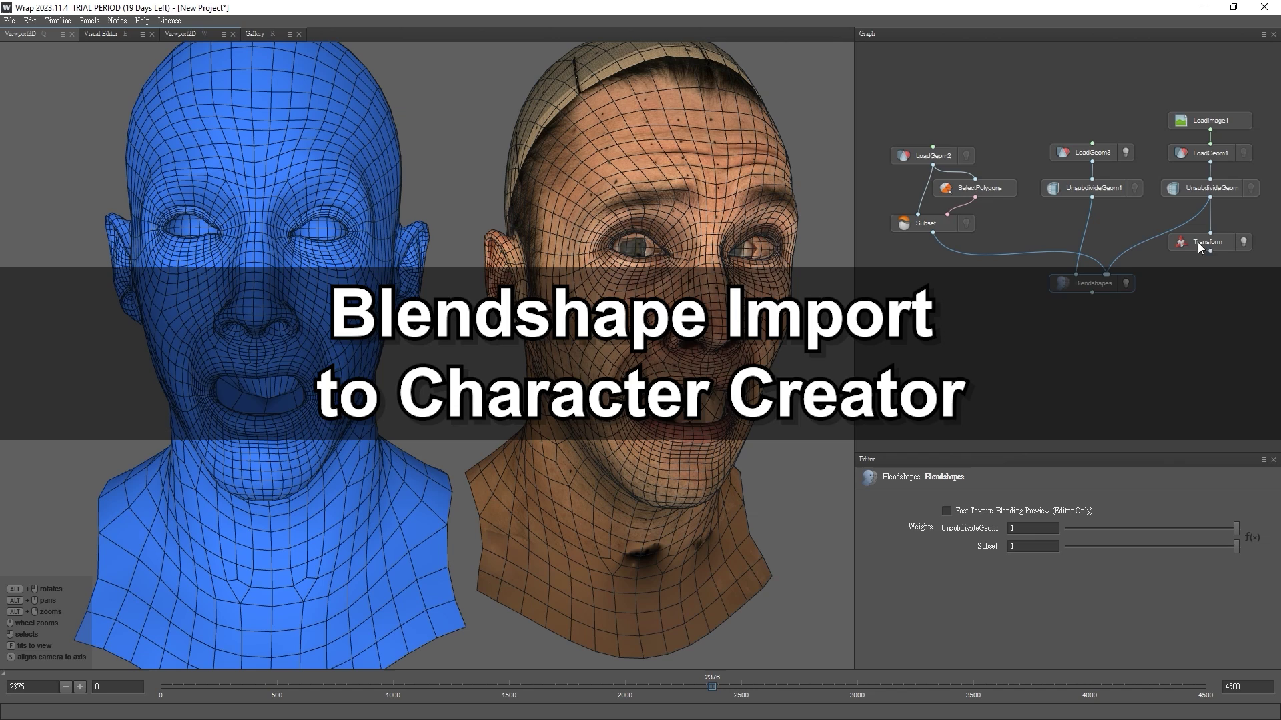
Move the Transform node down and connect the Blendshapes output to its input in place of UnsubdivideGeom
{"action": "left_click_drag", "start_coordinate": [1205, 242], "coordinate": [1200, 308]}
{"action": "left_click_drag", "start_coordinate": [1091, 292], "coordinate": [1176, 313]}
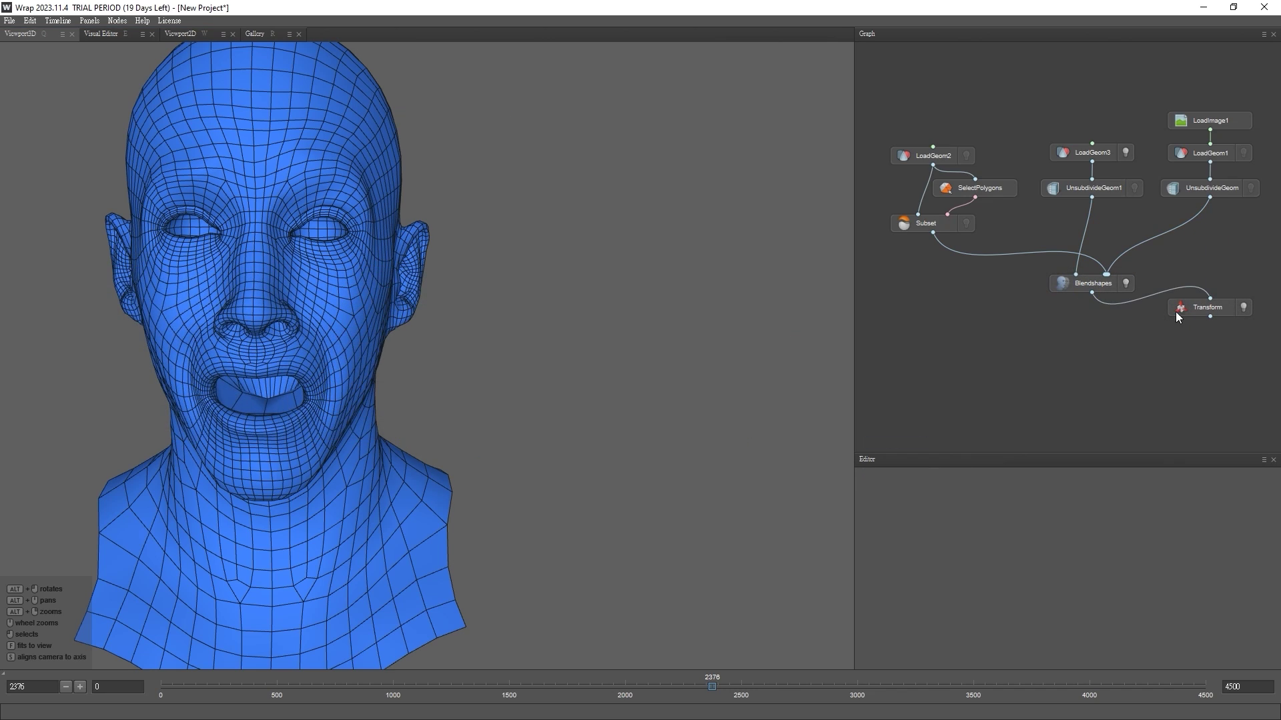
{"action": "right_click_drag", "start_coordinate": [695, 407], "coordinate": [591, 369], "text": "alt"}
{"action": "middle_click_drag", "start_coordinate": [529, 450], "coordinate": [615, 389], "text": "alt"}
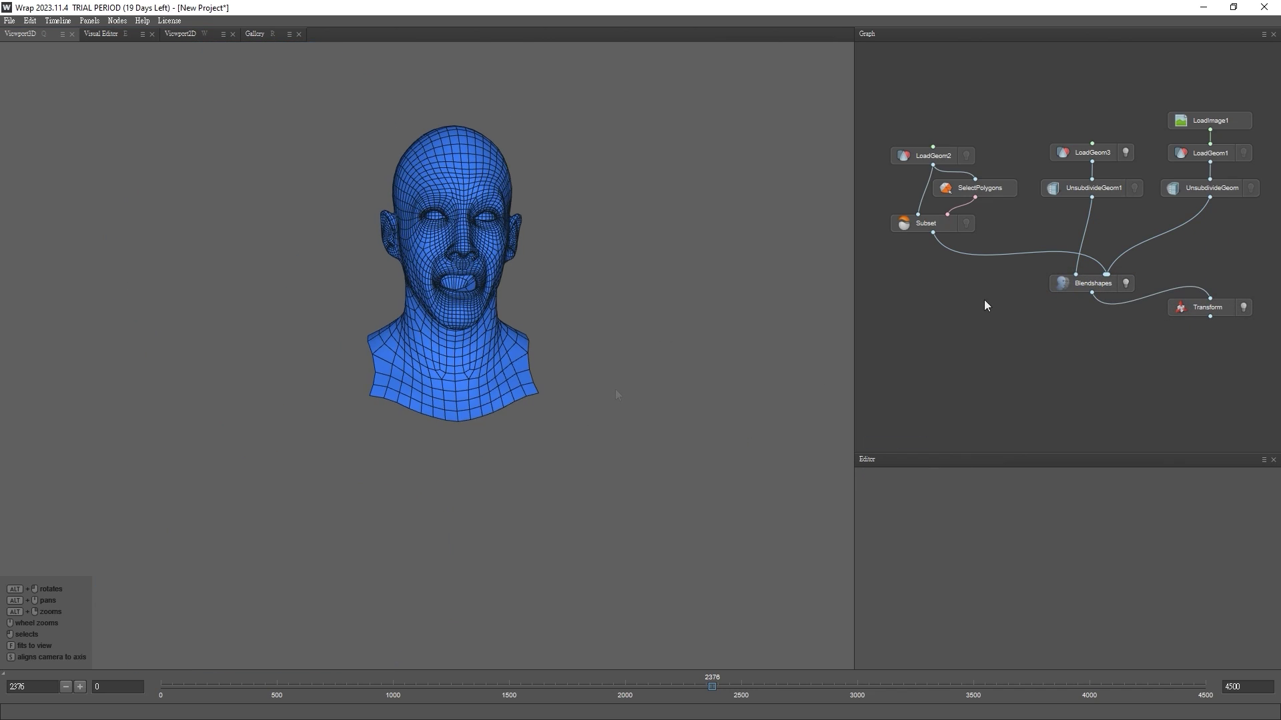
{"action": "left_click_drag", "start_coordinate": [652, 286], "coordinate": [640, 319], "text": "alt"}
{"action": "scroll", "coordinate": [553, 294], "scroll_direction": "up", "scroll_amount": 3}
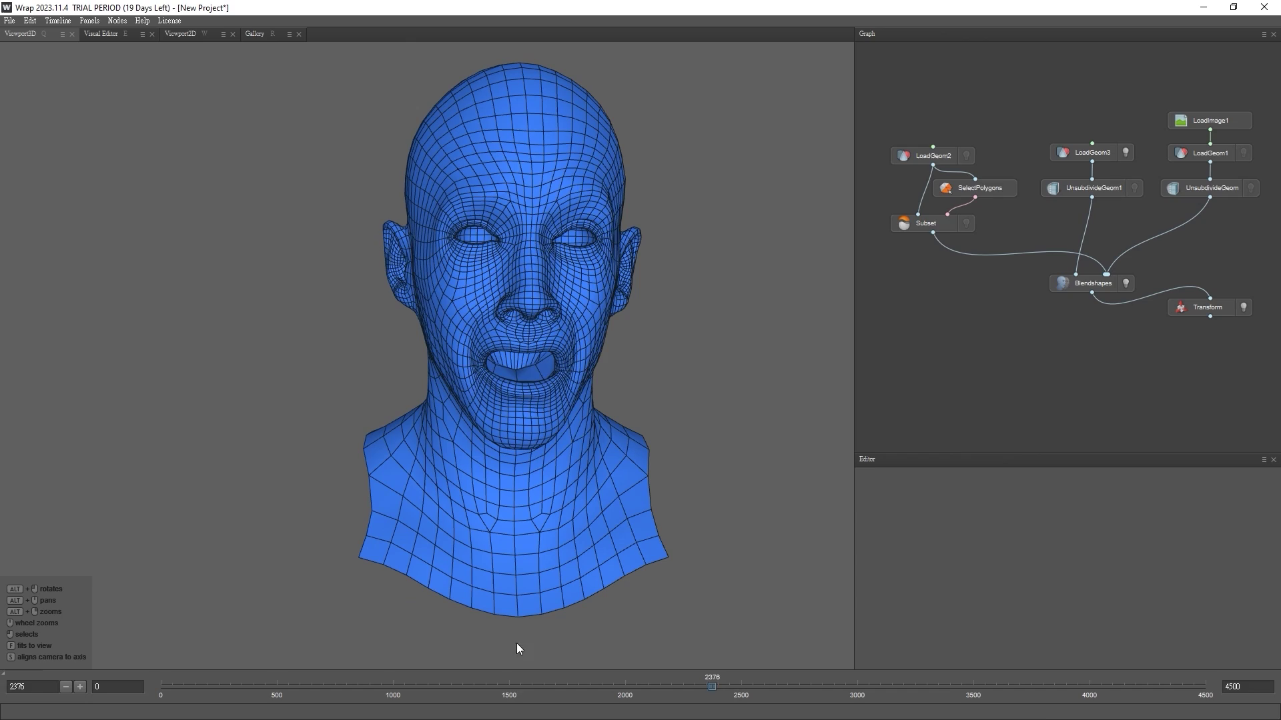
Go to frame 1526 and examine the blended avatar head up close
{"action": "left_click", "coordinate": [513, 686]}
{"action": "mouse_move", "coordinate": [512, 689]}
{"action": "left_mouse_down"}
{"action": "mouse_move", "coordinate": [338, 687]}
{"action": "mouse_move", "coordinate": [515, 687]}
{"action": "left_mouse_up"}
{"action": "right_click_drag", "start_coordinate": [470, 462], "coordinate": [674, 467], "text": "alt"}
{"action": "middle_click_drag", "start_coordinate": [674, 467], "coordinate": [527, 494], "text": "alt"}
{"action": "left_click_drag", "start_coordinate": [527, 493], "coordinate": [590, 498], "text": "alt"}
Add an ApplySubset node and connect the SelectPolygons, LoadGeom2 and Blendshapes outputs to its inputs
{"action": "key", "text": "Tab"}
{"action": "type", "text": "apply"}
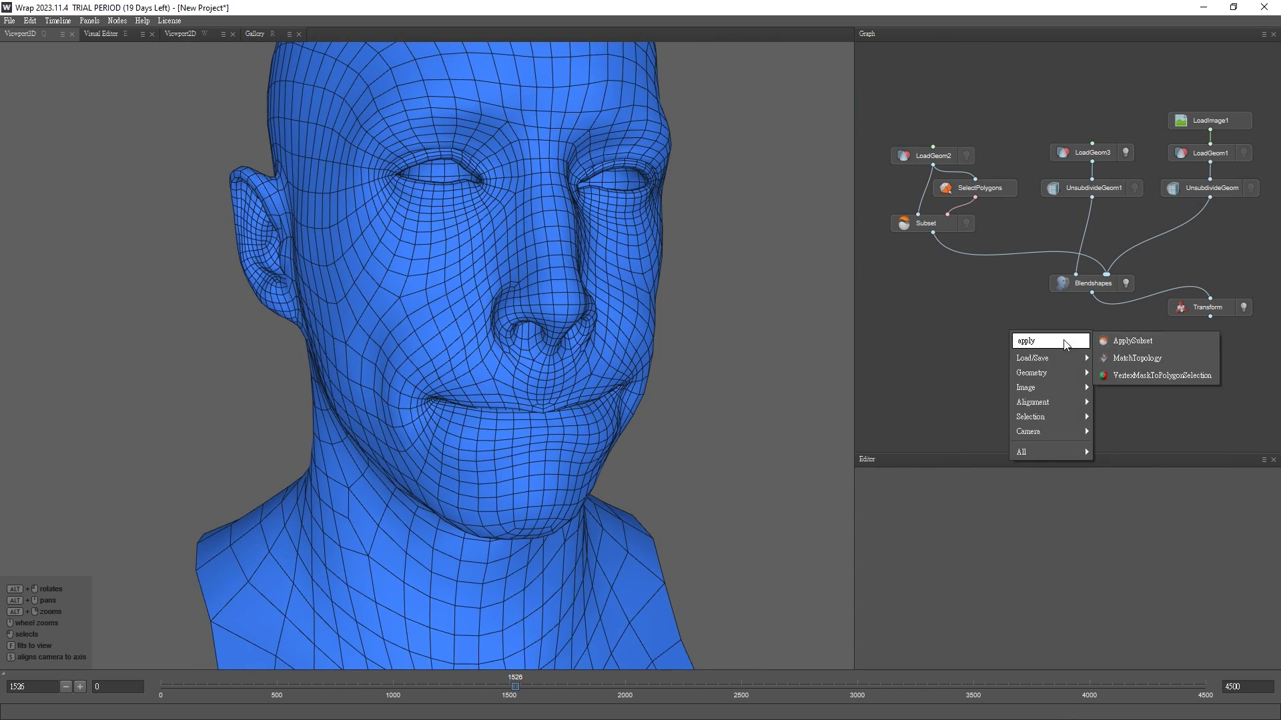
{"action": "key", "text": "Return"}
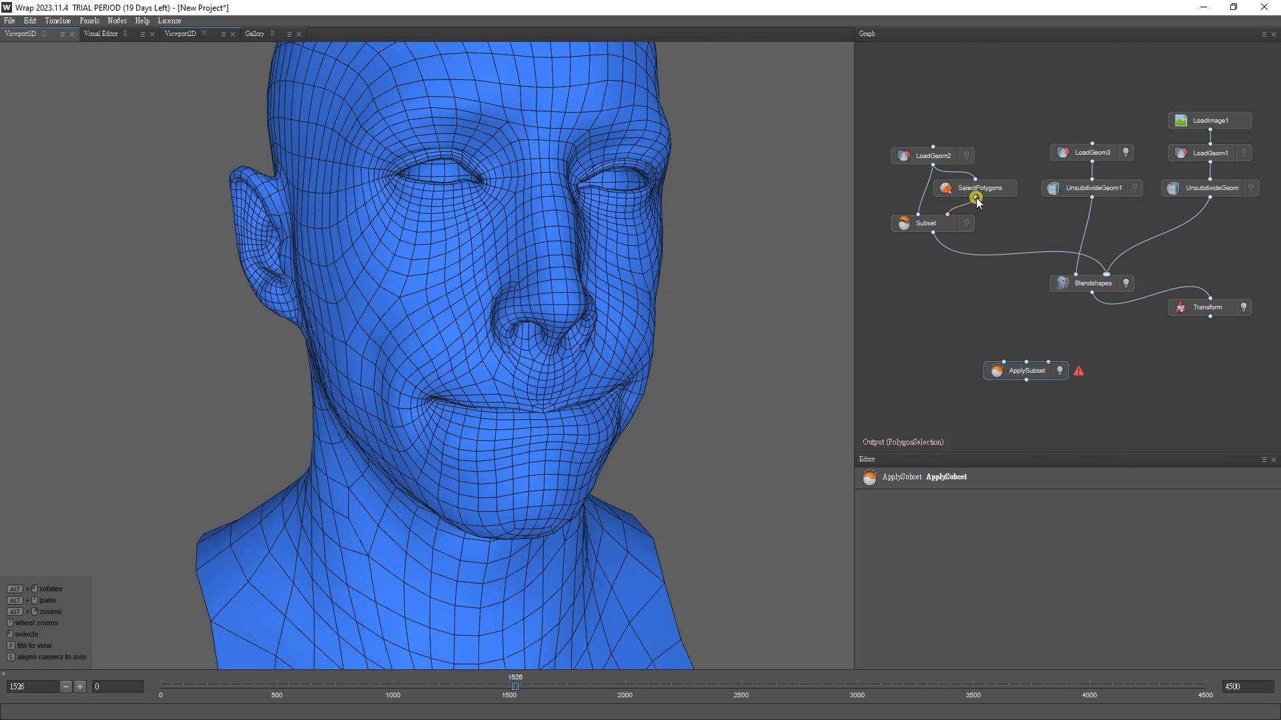
{"action": "left_click_drag", "start_coordinate": [975, 197], "coordinate": [1048, 362]}
{"action": "left_click_drag", "start_coordinate": [933, 165], "coordinate": [1007, 364]}
{"action": "left_click_drag", "start_coordinate": [1091, 292], "coordinate": [1024, 360]}
{"action": "scroll", "coordinate": [636, 435], "scroll_direction": "down", "scroll_amount": 3}
{"action": "scroll", "coordinate": [637, 429], "scroll_direction": "down", "scroll_amount": 4}
{"action": "left_click_drag", "start_coordinate": [637, 429], "coordinate": [555, 322], "text": "alt"}
{"action": "scroll", "coordinate": [555, 323], "scroll_direction": "up", "scroll_amount": 6}
{"action": "middle_click_drag", "start_coordinate": [600, 141], "coordinate": [579, 342], "text": "alt"}
{"action": "left_click_drag", "start_coordinate": [578, 342], "coordinate": [603, 384], "text": "alt"}
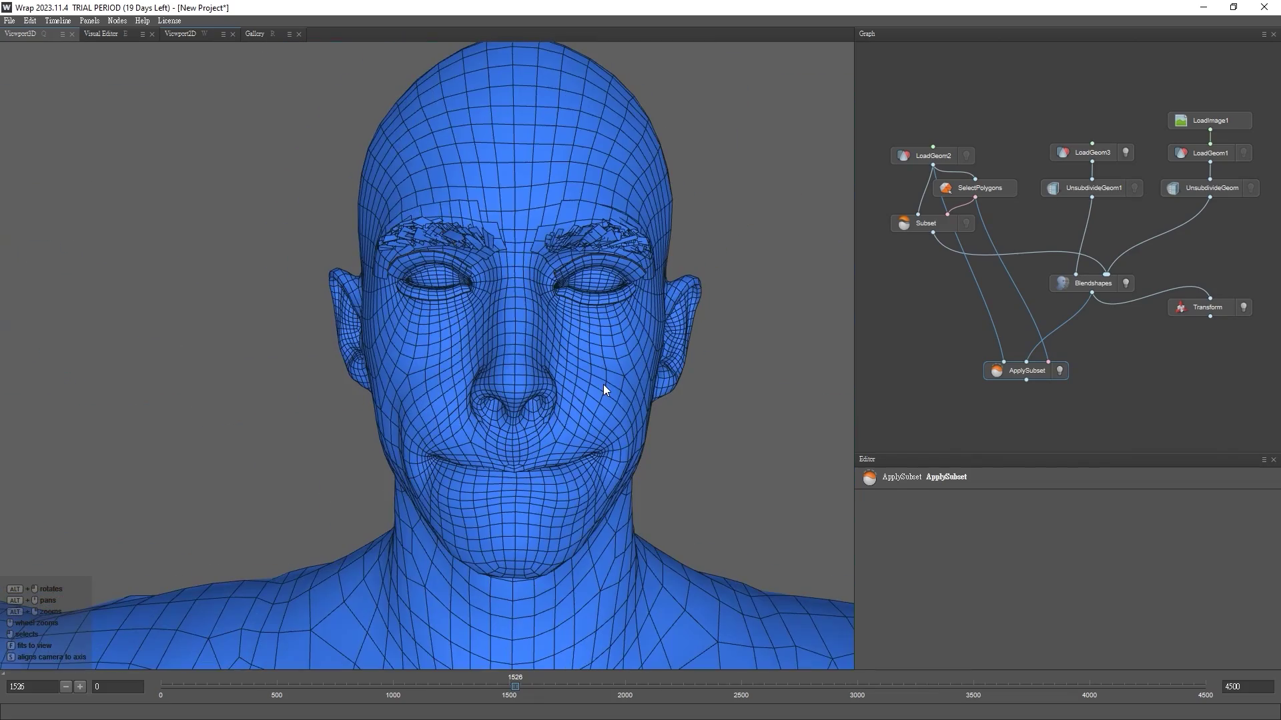
Add a SaveGeom node beneath ApplySubset and connect it to the ApplySubset output
{"action": "right_click", "coordinate": [998, 400]}
{"action": "type", "text": "save"}
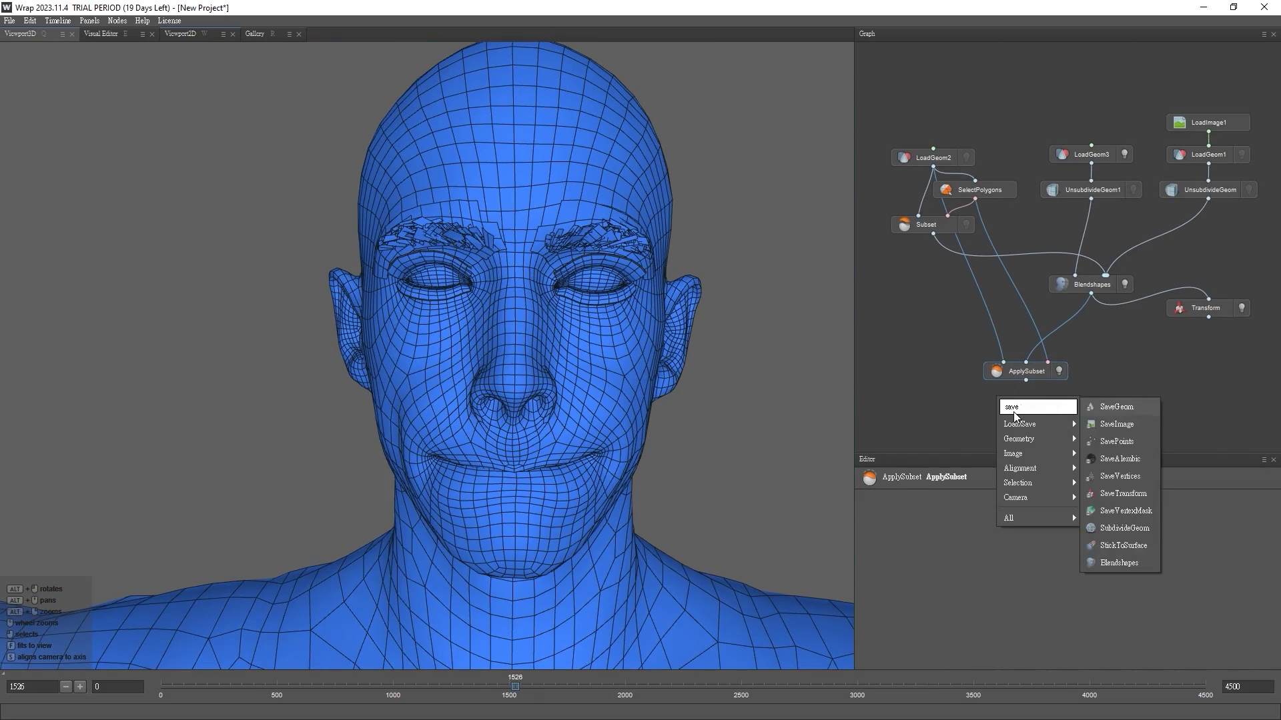
{"action": "left_click", "coordinate": [1112, 411]}
{"action": "left_click_drag", "start_coordinate": [1000, 401], "coordinate": [1025, 414]}
{"action": "middle_click_drag", "start_coordinate": [1048, 415], "coordinate": [1061, 358]}
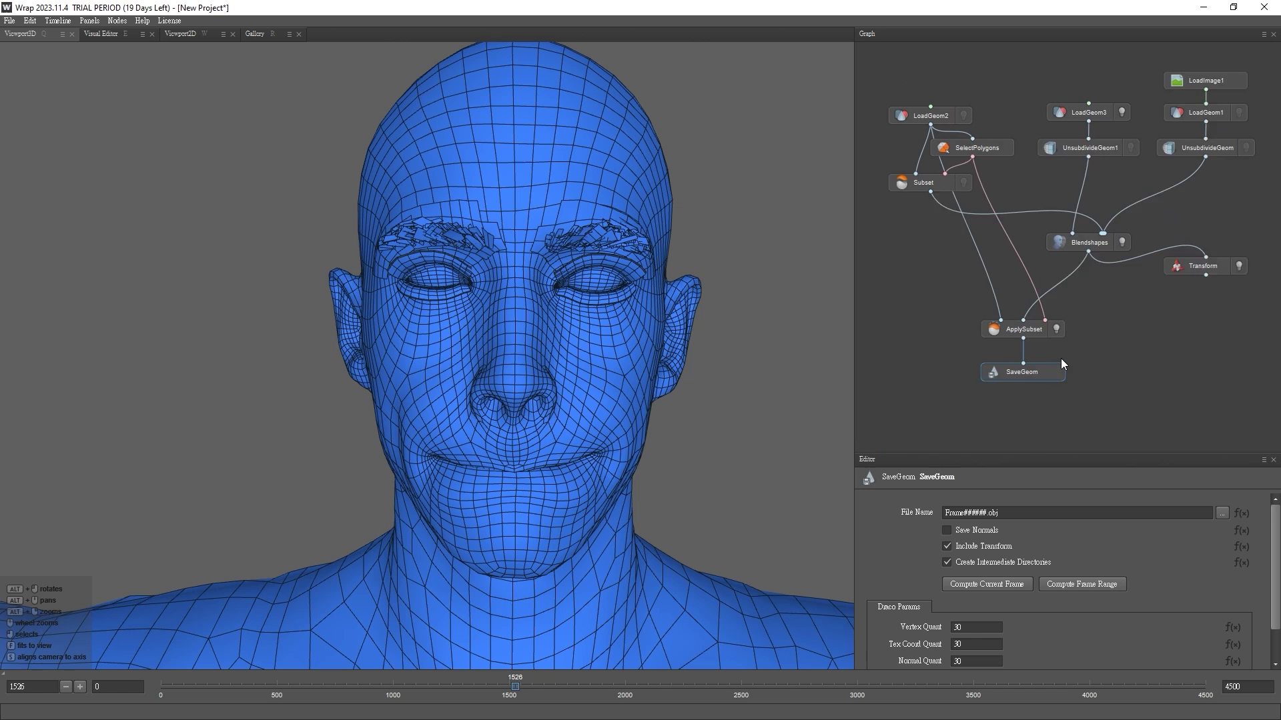
{"action": "scroll", "coordinate": [1059, 359], "scroll_direction": "down", "scroll_amount": 2}
{"action": "scroll", "coordinate": [1034, 385], "scroll_direction": "up", "scroll_amount": 1}
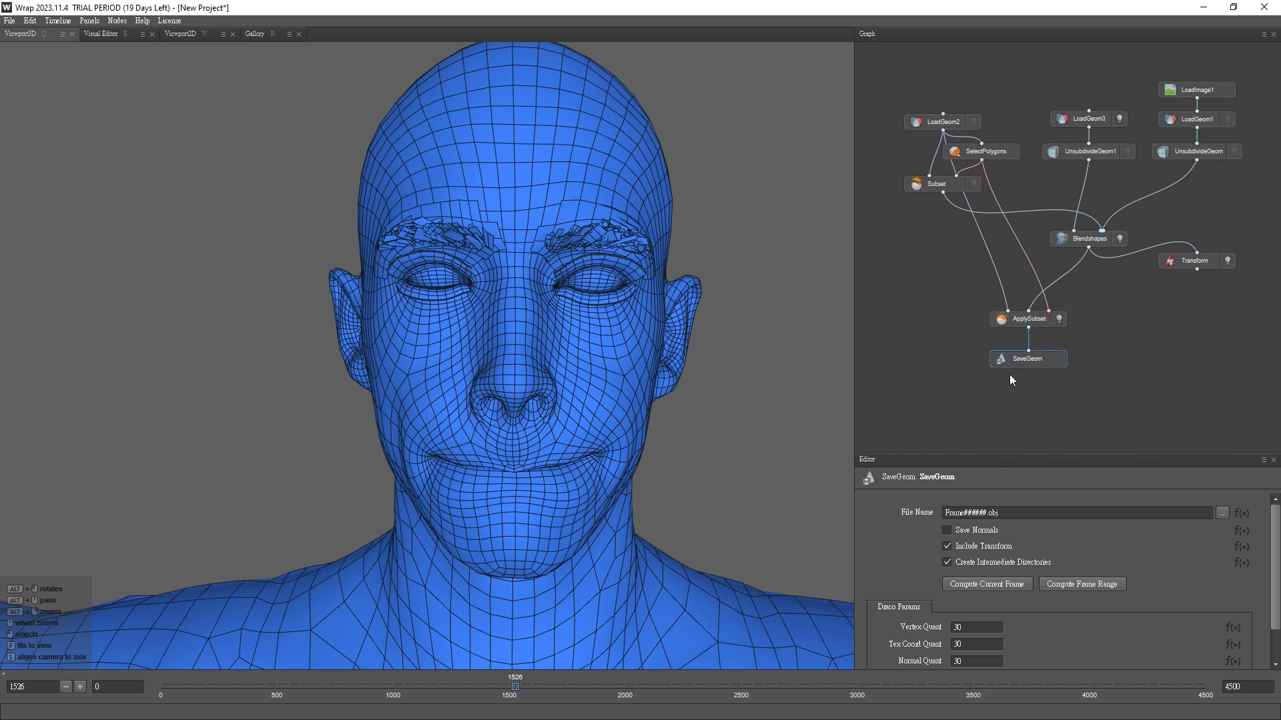
Browse for the SaveGeom output location and create and open a new Desktop folder named Blendshape
{"action": "left_click", "coordinate": [1222, 512]}
{"action": "left_click", "coordinate": [54, 125]}
{"action": "right_click", "coordinate": [548, 155]}
{"action": "mouse_move", "coordinate": [577, 294]}
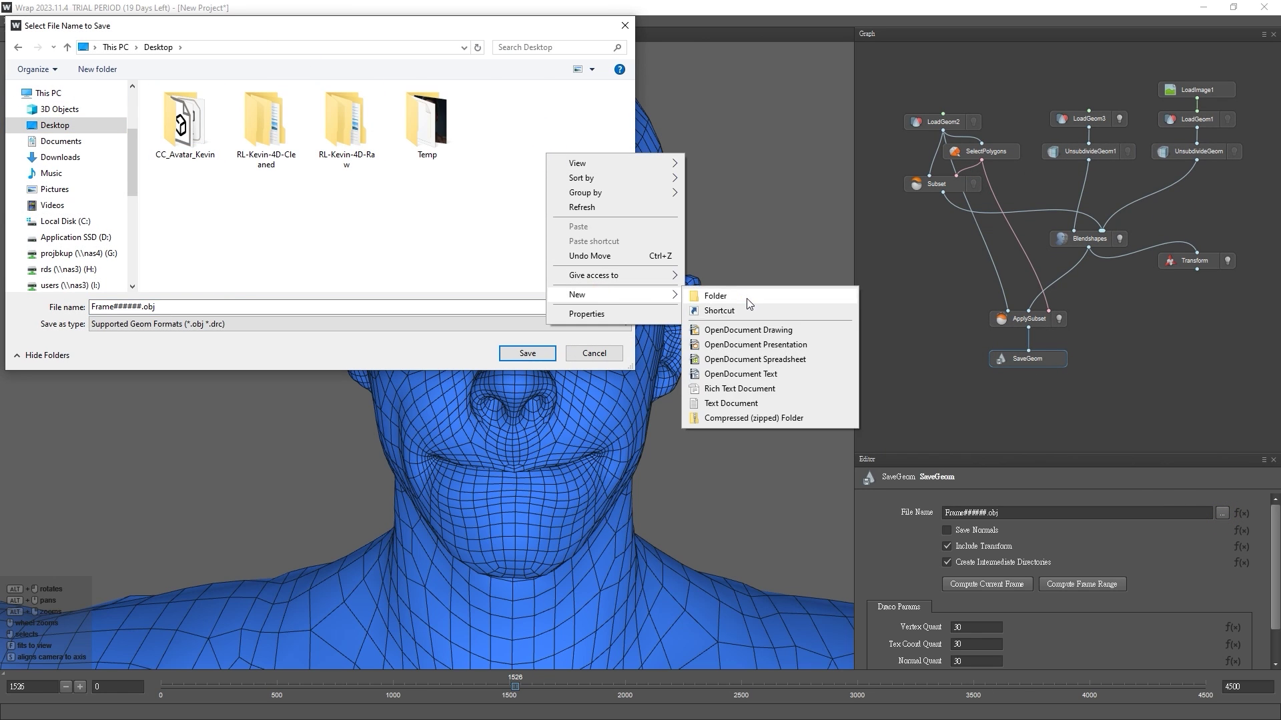
{"action": "left_click", "coordinate": [749, 304]}
{"action": "type", "text": "Blendshape"}
{"action": "key", "text": "Return"}
{"action": "key", "text": "Return"}
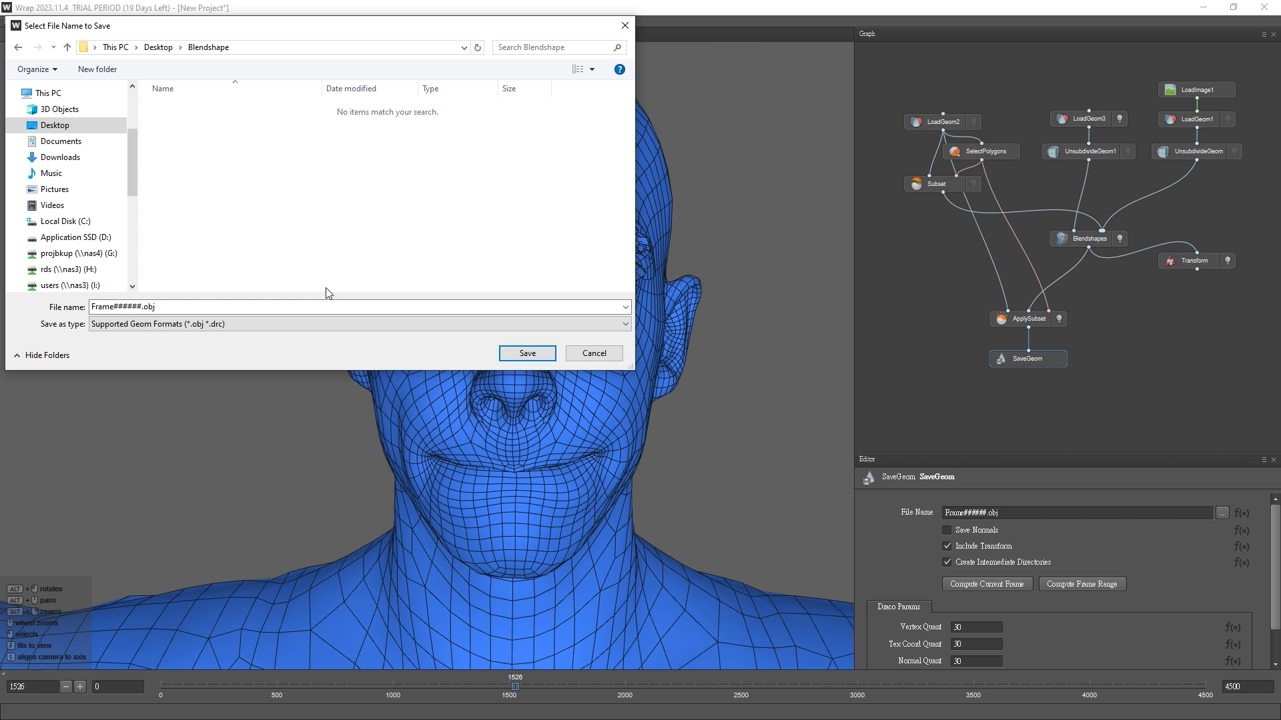
Set the SaveGeom output to Frame######.obj in the Blendshape folder and compute the current frame
{"action": "left_click", "coordinate": [211, 307]}
{"action": "left_click", "coordinate": [142, 307]}
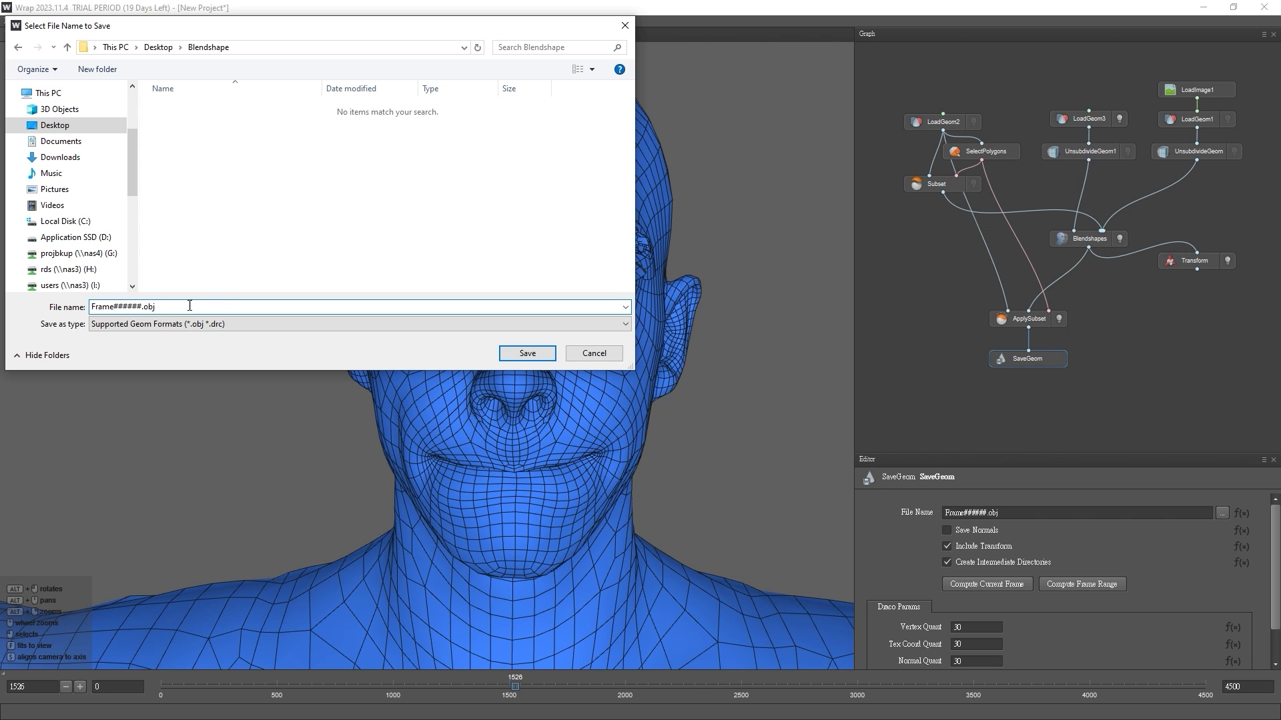
{"action": "left_click", "coordinate": [515, 357]}
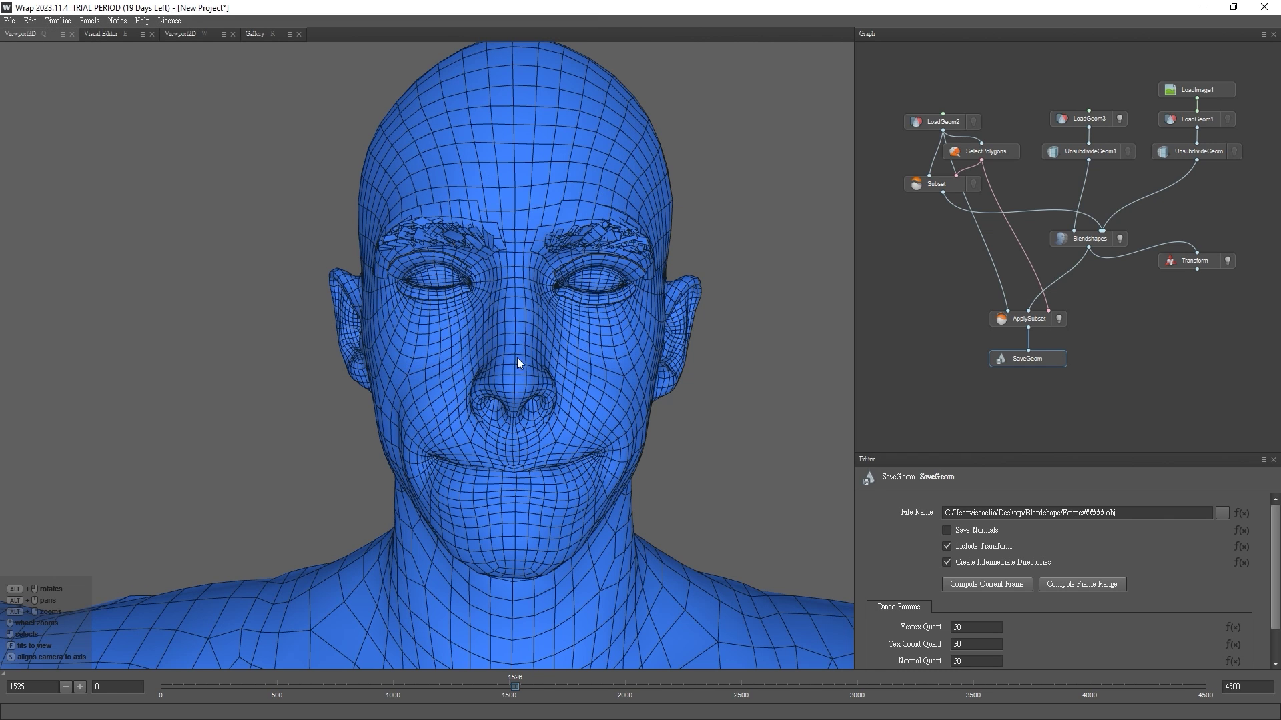
{"action": "left_click", "coordinate": [1010, 587]}
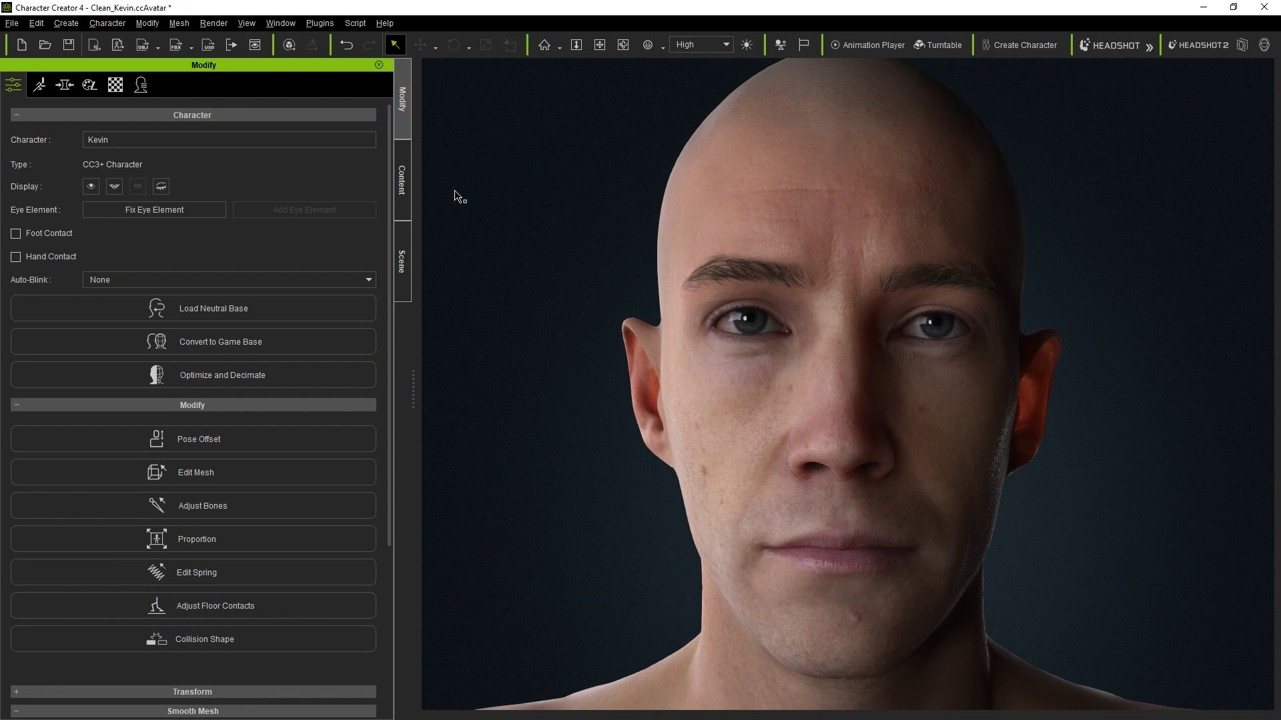
Switch to Character Creator, open the Facial Profile Editor and enable expression editing
{"action": "left_click", "coordinate": [39, 85]}
{"action": "left_click", "coordinate": [285, 311]}
{"action": "left_click", "coordinate": [408, 339]}
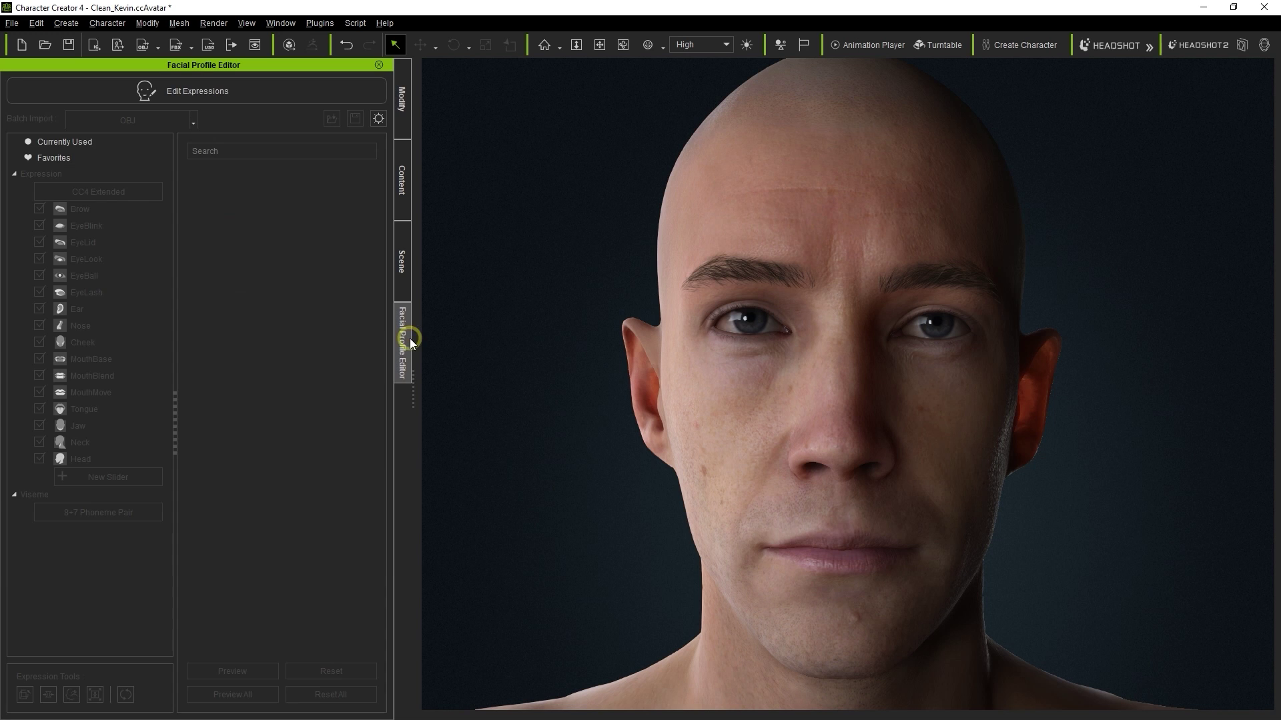
{"action": "left_click", "coordinate": [190, 101]}
Batch import the OBJ blendshapes from the Blendshape folder on the Desktop
{"action": "left_click", "coordinate": [192, 121]}
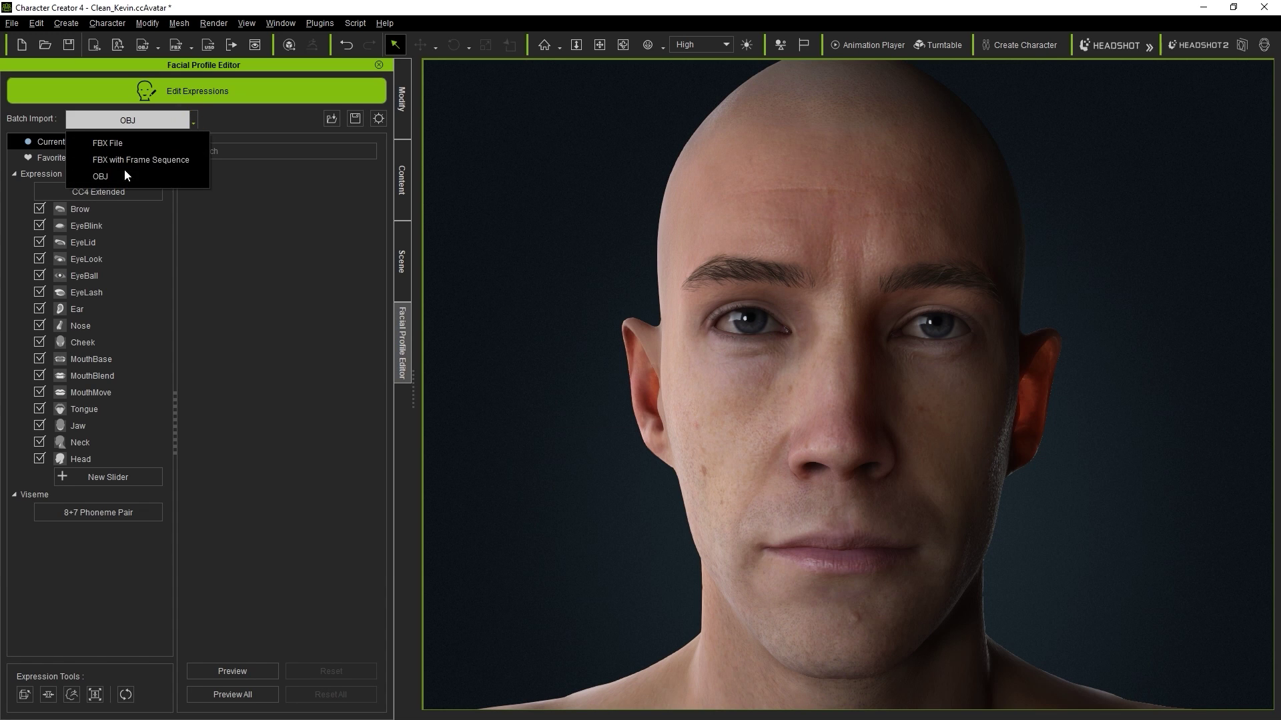
{"action": "left_click", "coordinate": [121, 179]}
{"action": "left_click", "coordinate": [554, 344]}
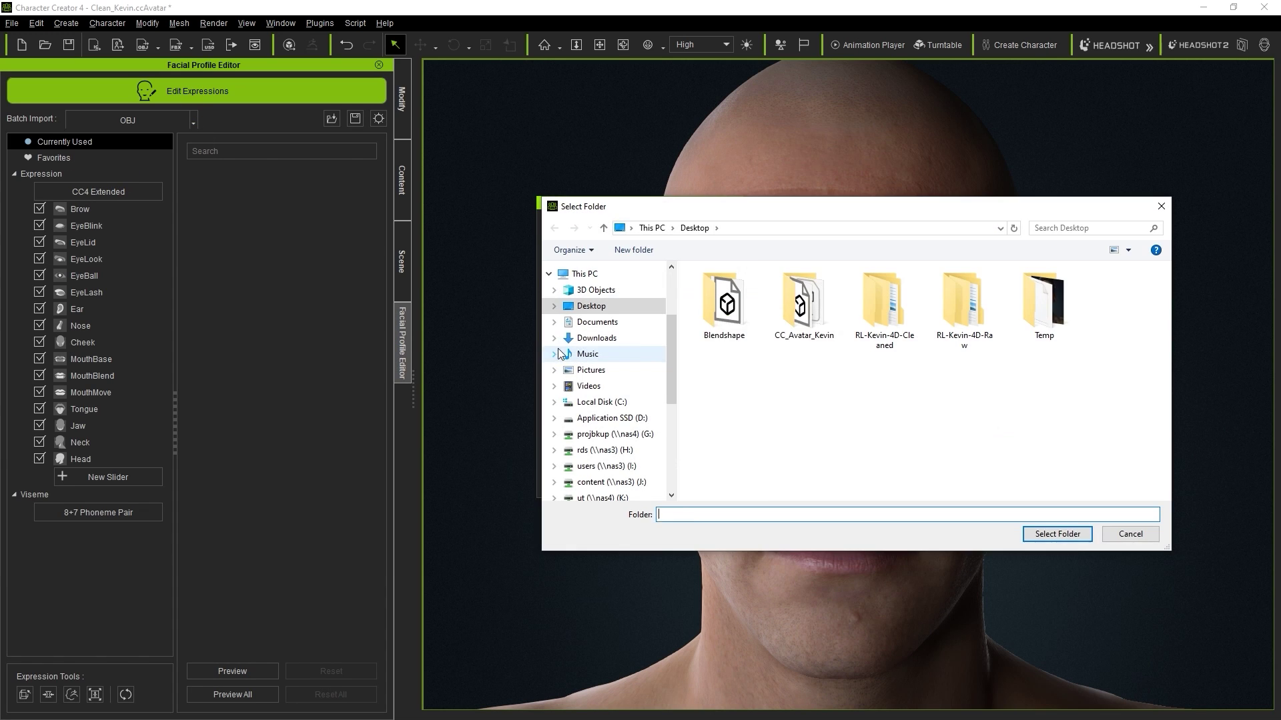
{"action": "left_click", "coordinate": [727, 294]}
{"action": "left_click", "coordinate": [1068, 535]}
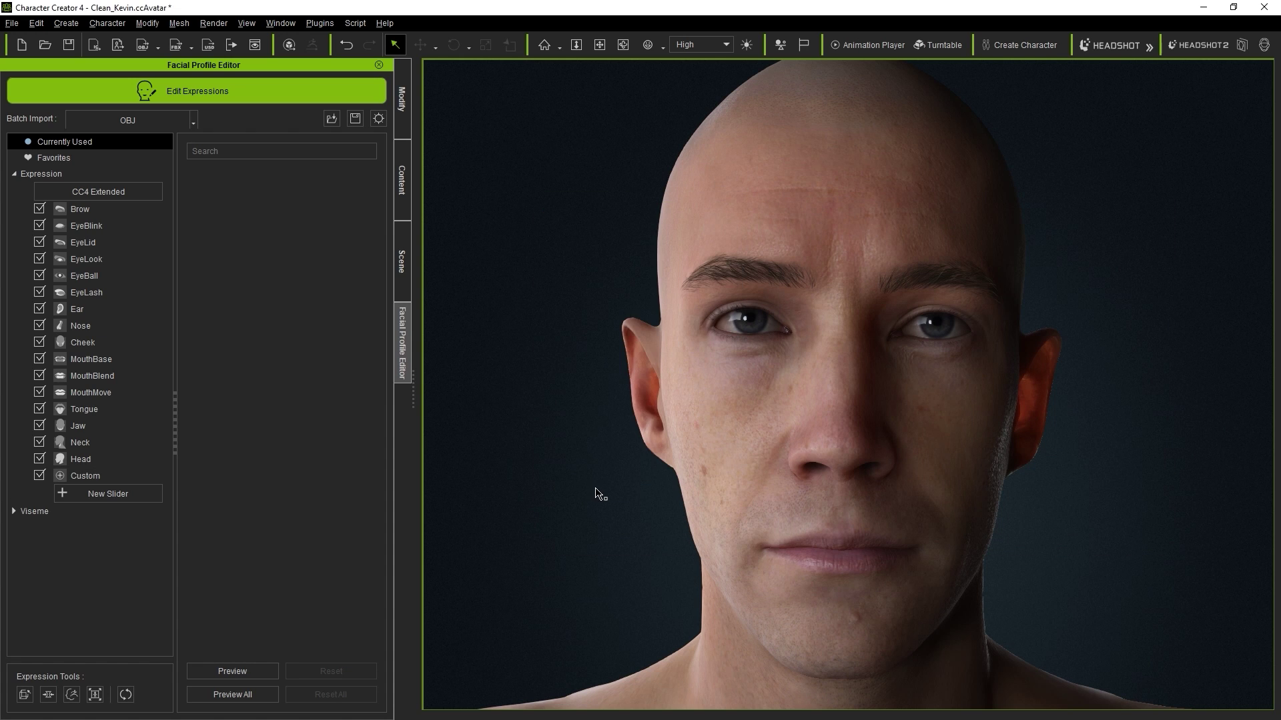
Show the Custom expressions and apply the imported morph to the face with its slider, checking it from several angles
{"action": "left_click", "coordinate": [126, 475]}
{"action": "mouse_move", "coordinate": [215, 209]}
{"action": "left_mouse_down"}
{"action": "mouse_move", "coordinate": [304, 215]}
{"action": "mouse_move", "coordinate": [198, 221]}
{"action": "mouse_move", "coordinate": [373, 222]}
{"action": "mouse_move", "coordinate": [218, 230]}
{"action": "left_mouse_up"}
{"action": "left_click_drag", "start_coordinate": [667, 346], "coordinate": [534, 346], "text": "alt"}
{"action": "scroll", "coordinate": [867, 347], "scroll_direction": "down", "scroll_amount": 3}
{"action": "scroll", "coordinate": [534, 346], "scroll_direction": "up", "scroll_amount": 4}
{"action": "mouse_move", "coordinate": [227, 209]}
{"action": "left_mouse_down"}
{"action": "mouse_move", "coordinate": [315, 211]}
{"action": "mouse_move", "coordinate": [213, 212]}
{"action": "left_mouse_up"}
{"action": "left_click_drag", "start_coordinate": [573, 271], "coordinate": [494, 251], "text": "alt"}
{"action": "left_click_drag", "start_coordinate": [218, 208], "coordinate": [386, 498]}
Store the current expression in the MouthBase sliders Mouth_Press_L and Mouth_Press_R using the Split Part option
{"action": "left_click", "coordinate": [117, 377]}
{"action": "left_click", "coordinate": [132, 364]}
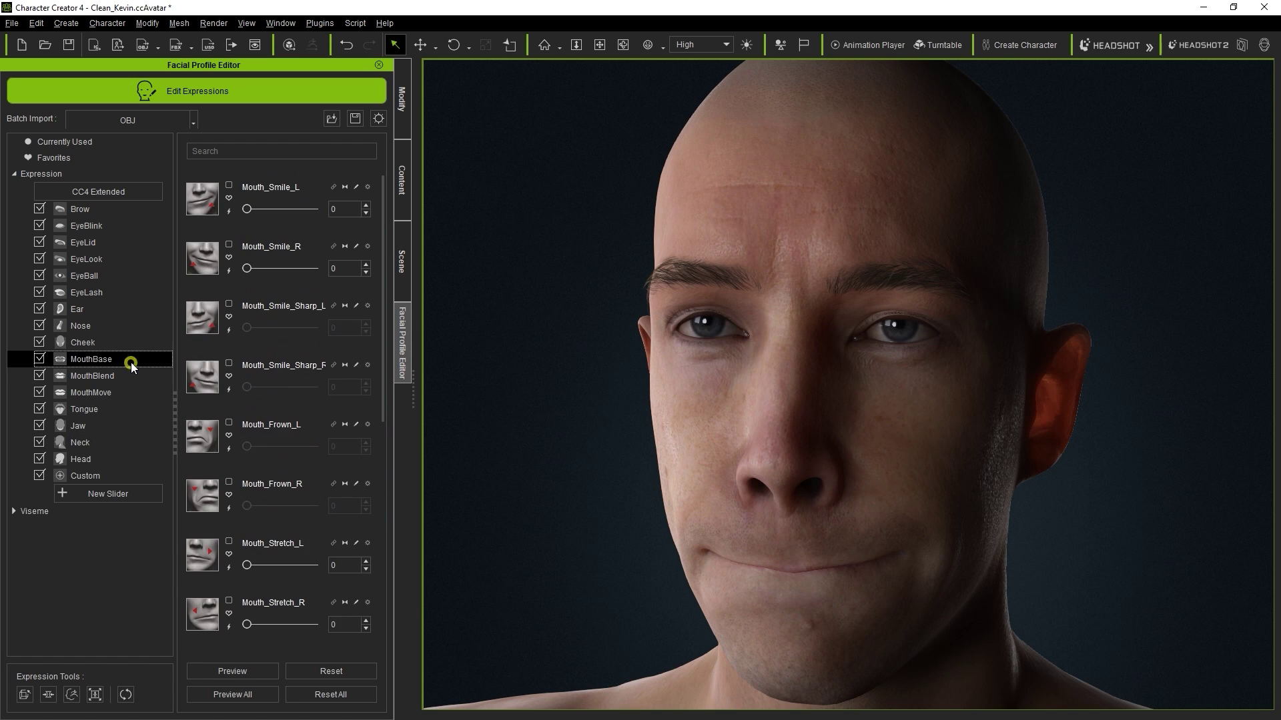
{"action": "left_click", "coordinate": [379, 466]}
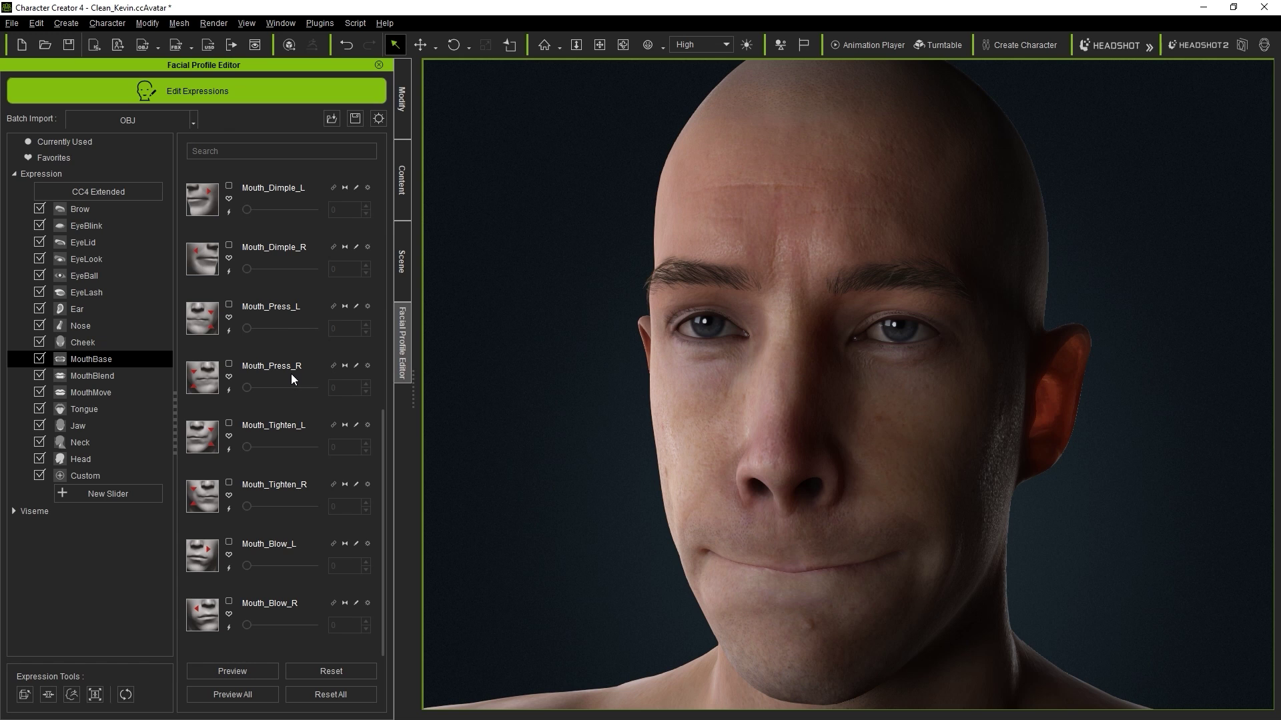
{"action": "right_click_drag", "start_coordinate": [674, 425], "coordinate": [641, 423]}
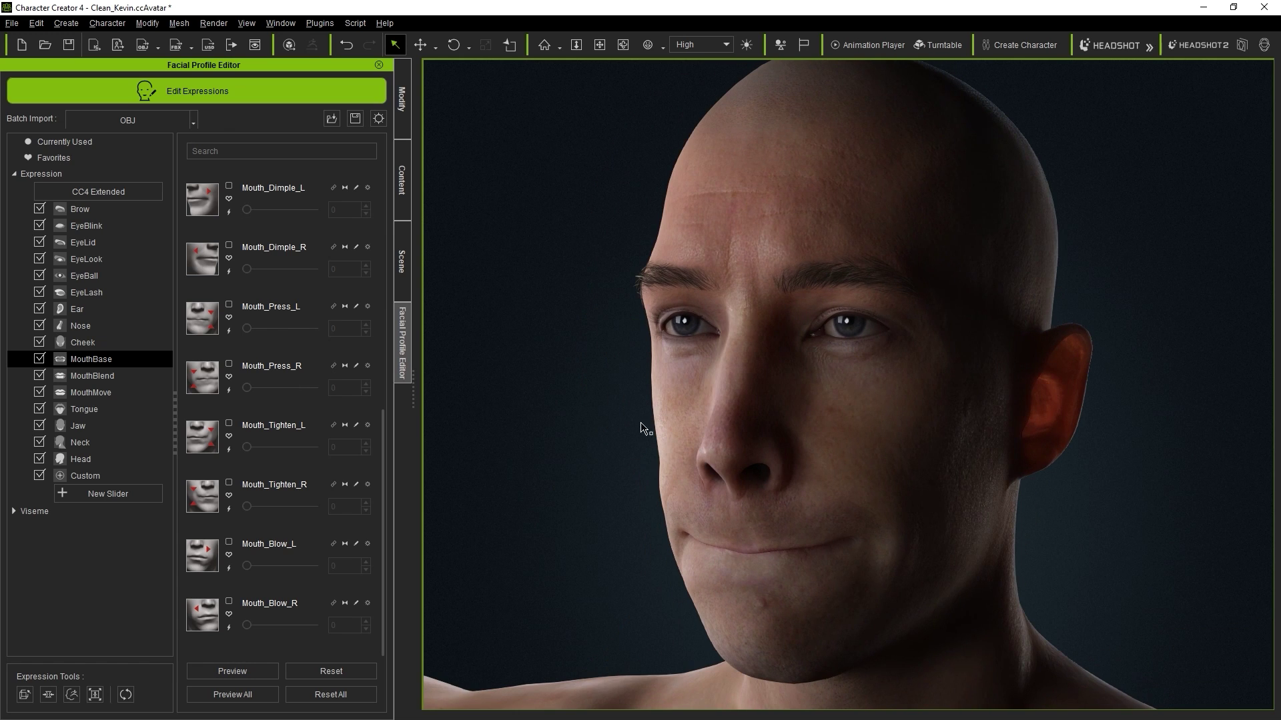
{"action": "left_click", "coordinate": [229, 332]}
{"action": "left_click", "coordinate": [546, 348]}
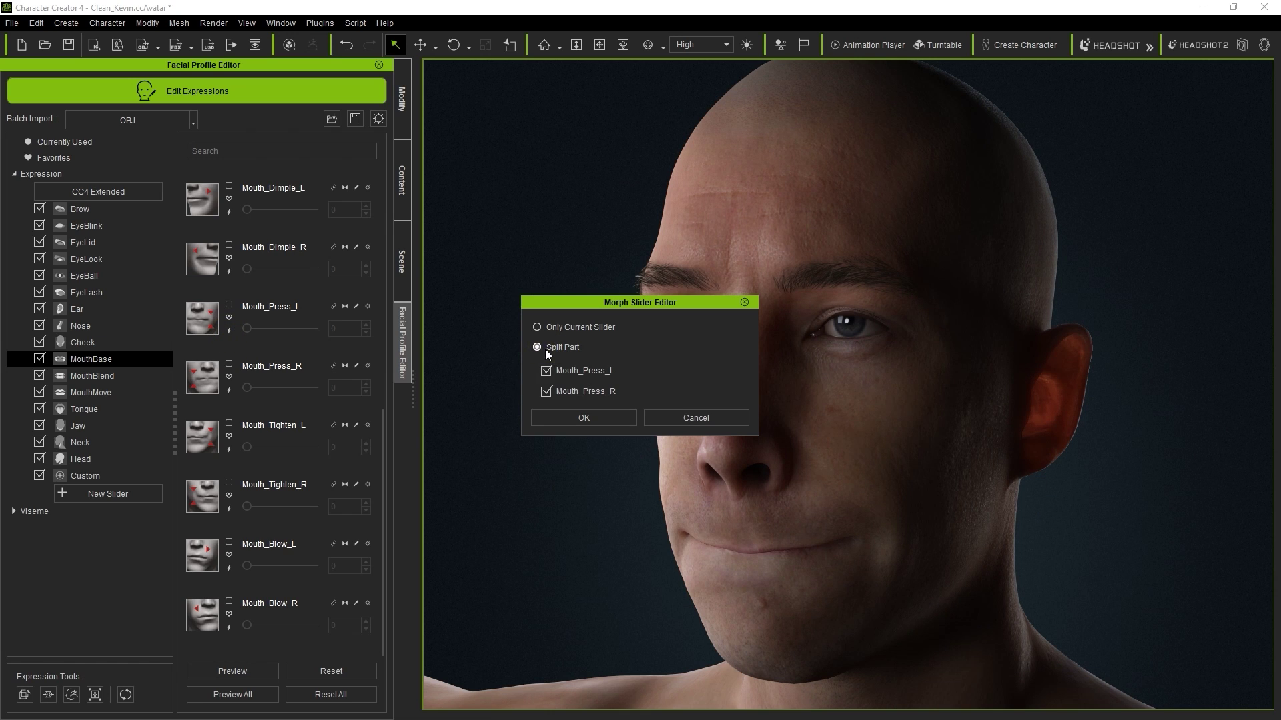
{"action": "left_click", "coordinate": [577, 416]}
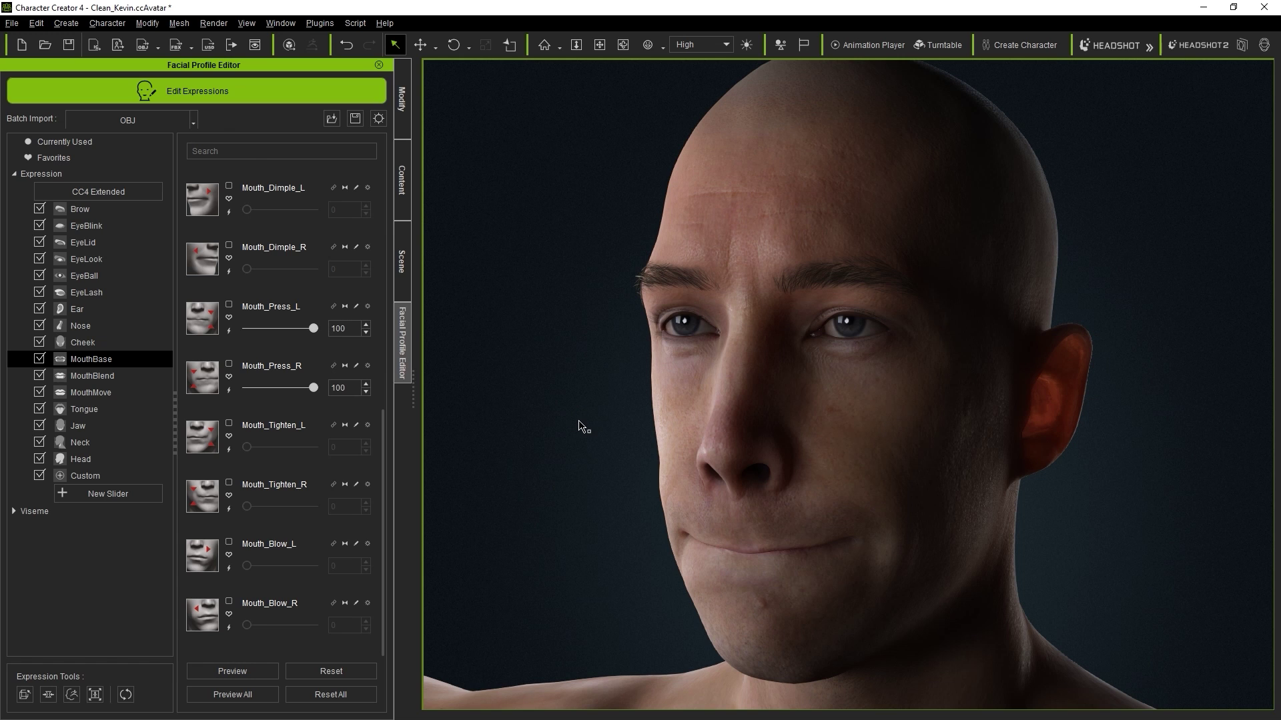
Lower the Mouth_Press_L and Mouth_Press_R sliders to 0 and expand the Viseme group
{"action": "left_click_drag", "start_coordinate": [314, 329], "coordinate": [237, 330]}
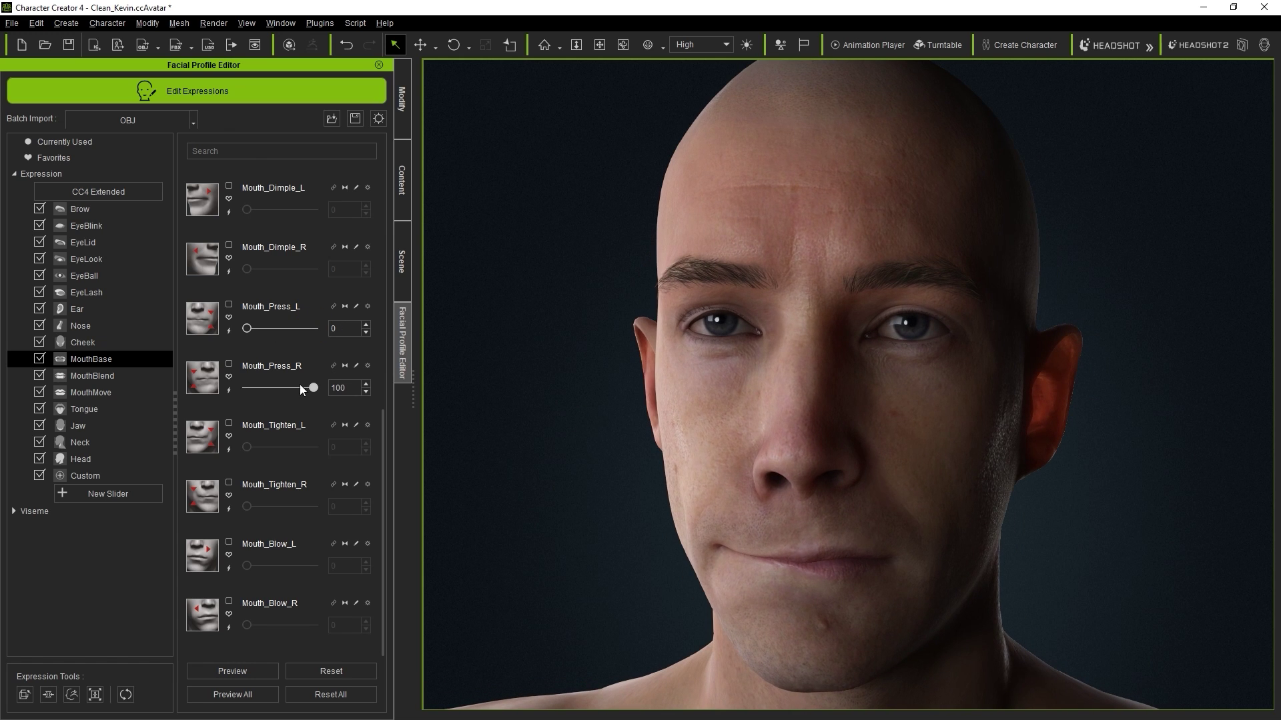
{"action": "left_click_drag", "start_coordinate": [313, 388], "coordinate": [224, 391]}
{"action": "left_click_drag", "start_coordinate": [247, 329], "coordinate": [226, 344]}
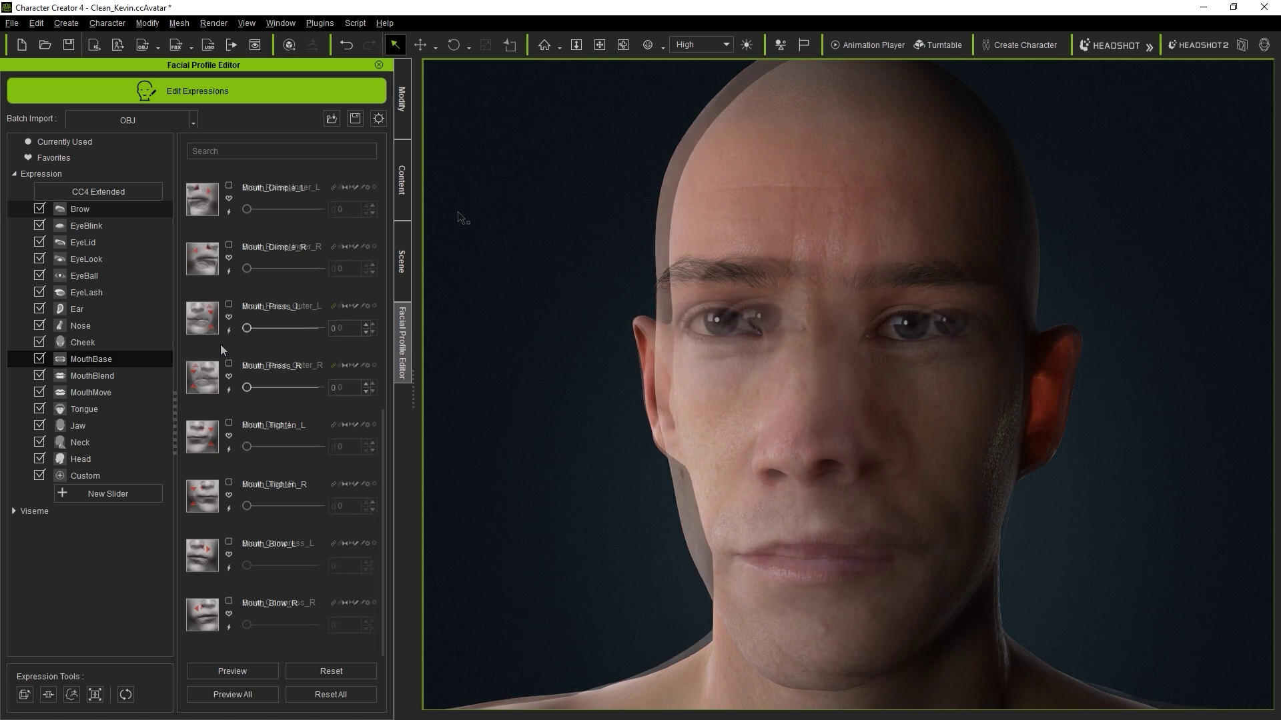
{"action": "left_click", "coordinate": [57, 509]}
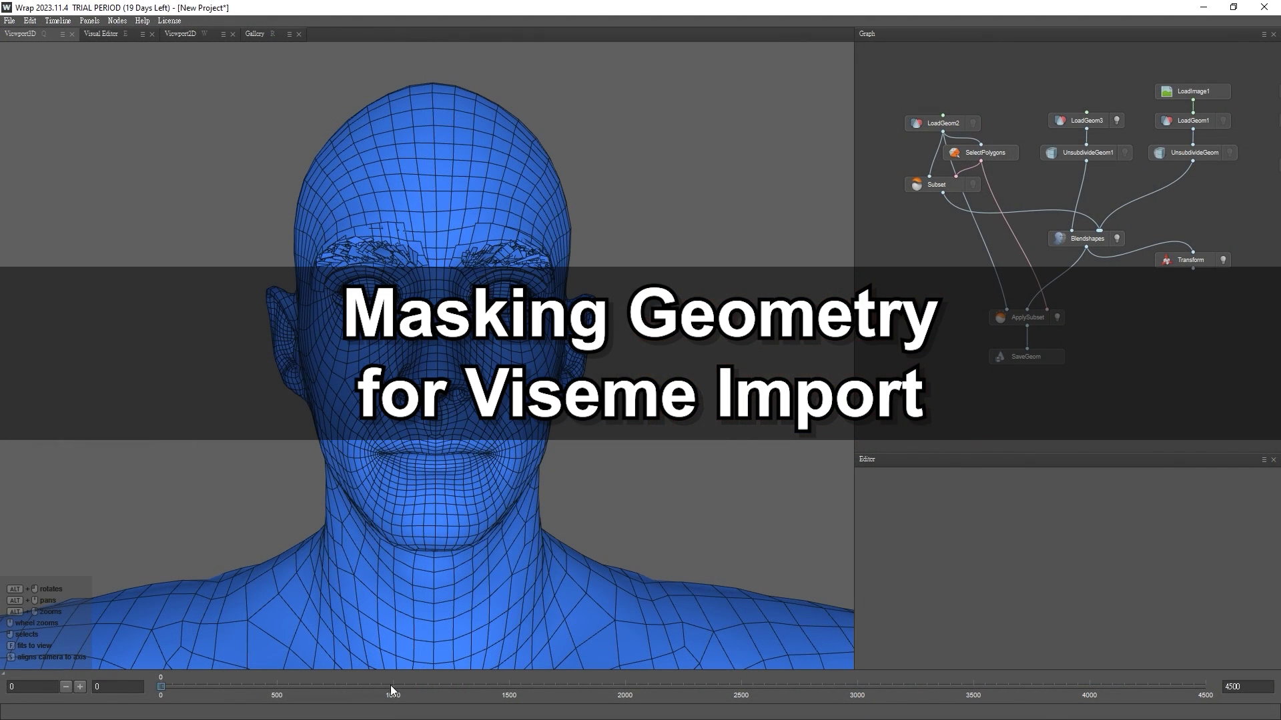
Switch back to Wrap, go to frame 4180 and frame the avatar head closer in the viewport
{"action": "left_click_drag", "start_coordinate": [393, 688], "coordinate": [405, 687]}
{"action": "left_click", "coordinate": [782, 688]}
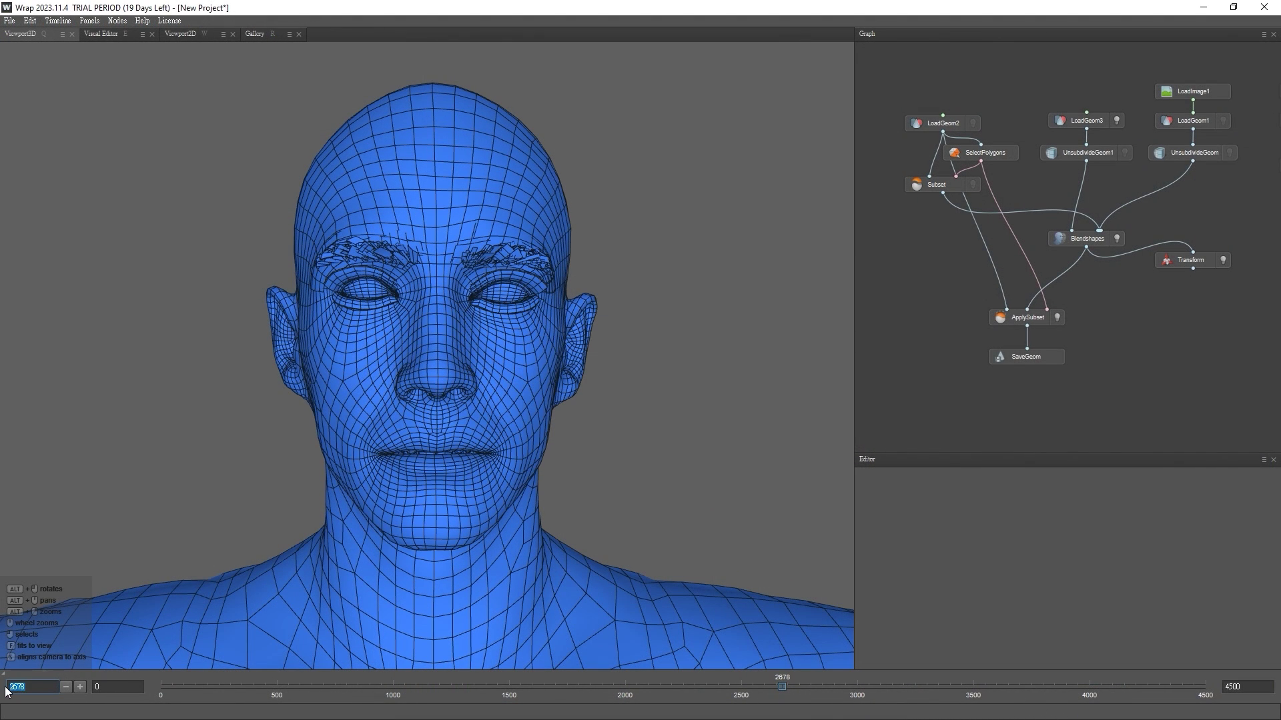
{"action": "key", "text": "Return"}
{"action": "left_click_drag", "start_coordinate": [617, 484], "coordinate": [655, 443], "text": "alt"}
Set the UnsubdivideGeom weight to 0 in the Blendshapes node
{"action": "left_click", "coordinate": [1062, 242]}
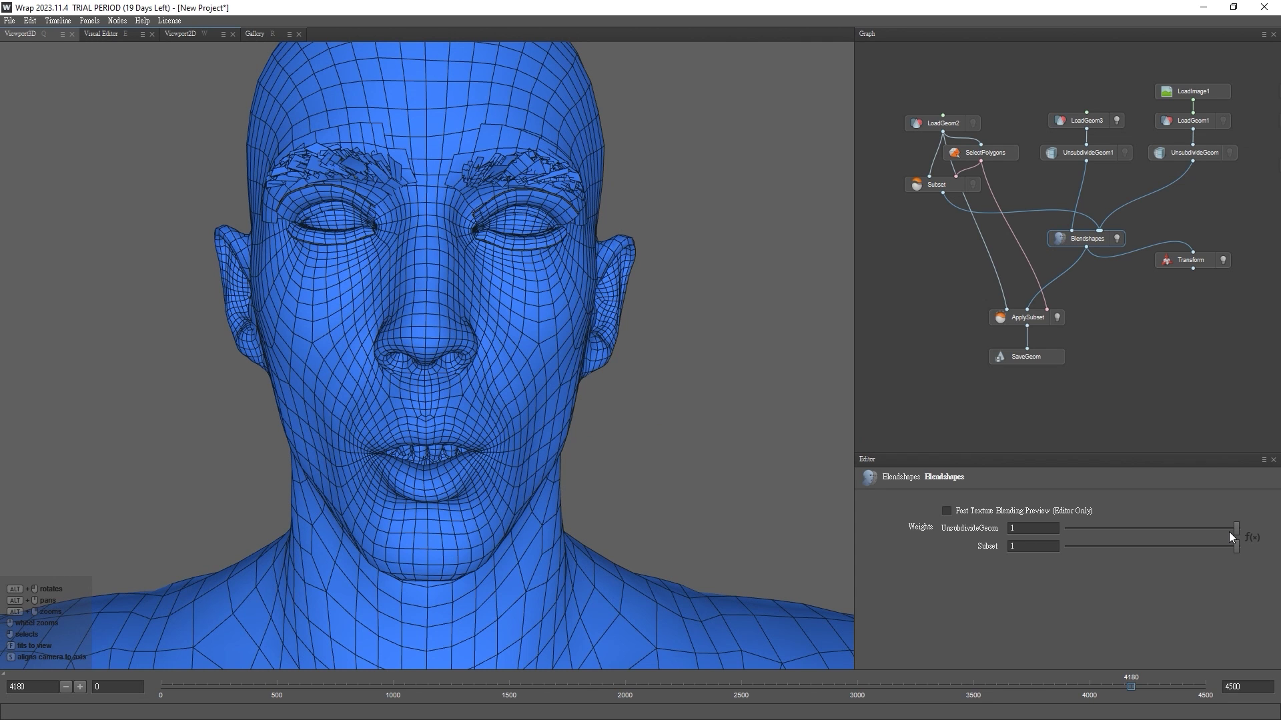
{"action": "left_click_drag", "start_coordinate": [1230, 531], "coordinate": [968, 532]}
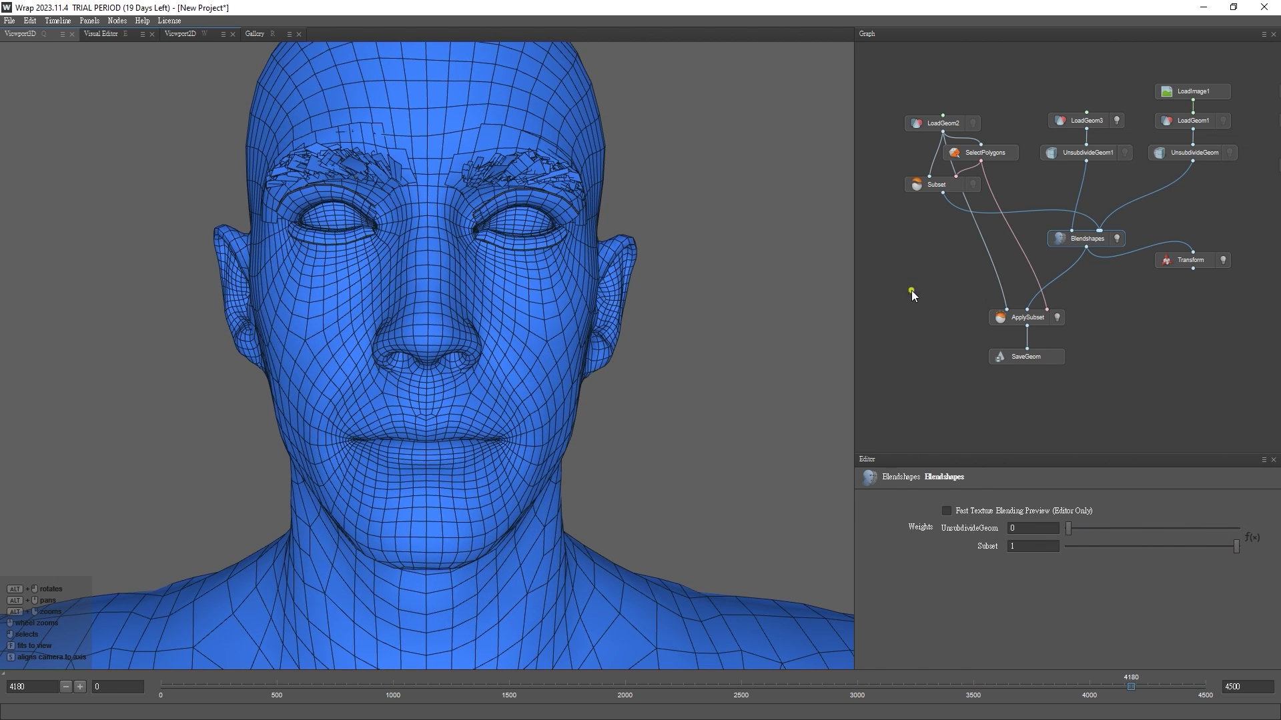
{"action": "left_click", "coordinate": [912, 290]}
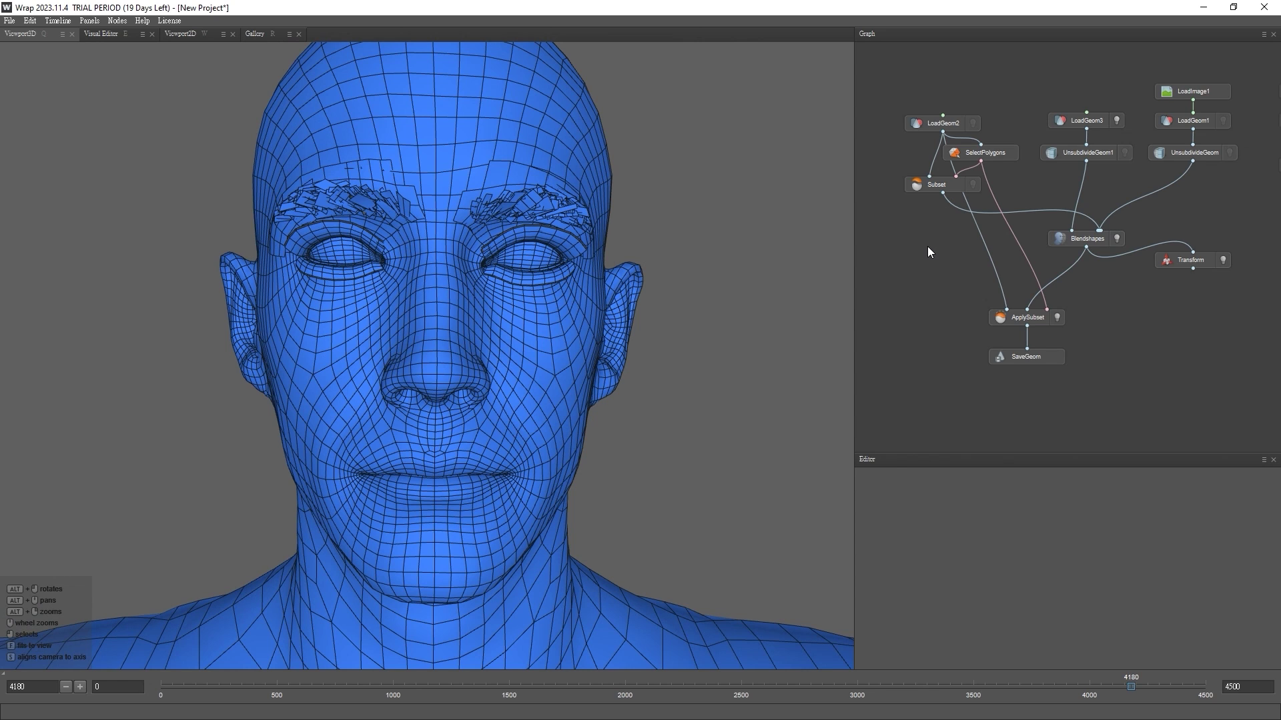
Add a second SelectPolygons node beneath the Subset node
{"action": "key", "text": "Tab"}
{"action": "type", "text": "select"}
{"action": "left_click", "coordinate": [1027, 276]}
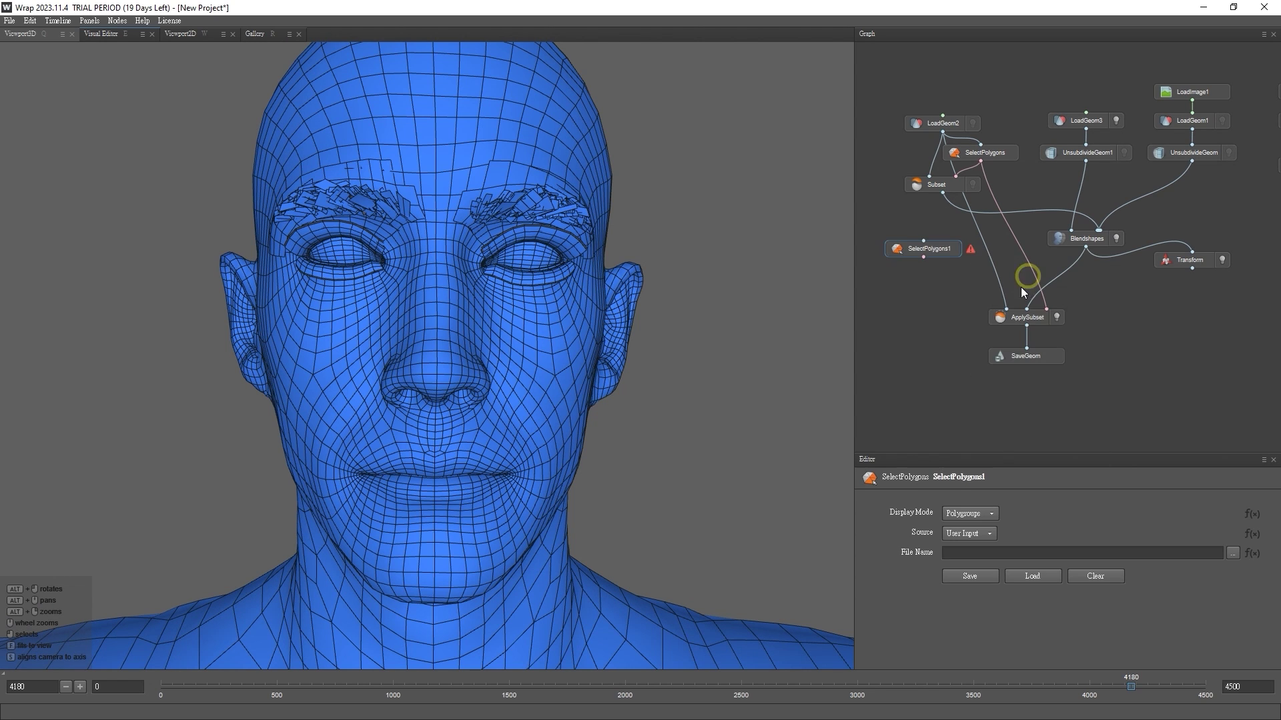
Connect the Subset output to the second SelectPolygons node and display its mesh in the Visual Editor
{"action": "scroll", "coordinate": [963, 266], "scroll_direction": "down", "scroll_amount": 1}
{"action": "middle_click_drag", "start_coordinate": [965, 266], "coordinate": [1062, 274]}
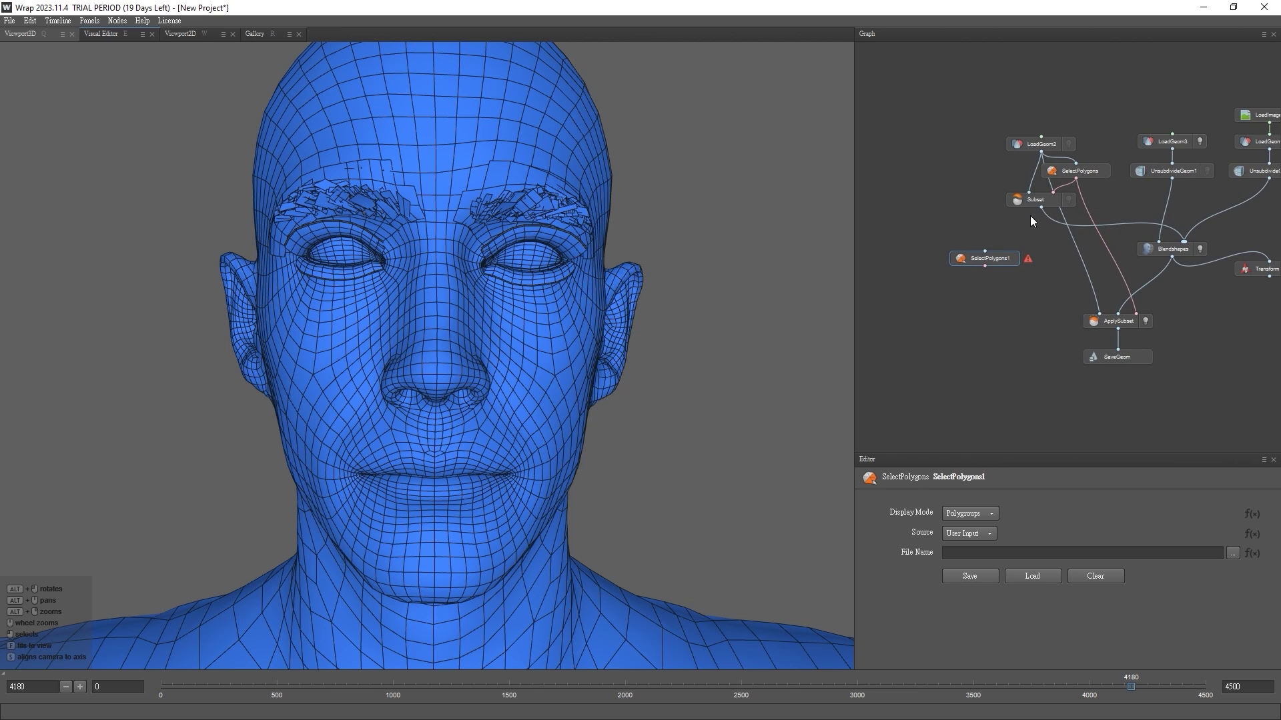
{"action": "scroll", "coordinate": [1068, 264], "scroll_direction": "up", "scroll_amount": 2}
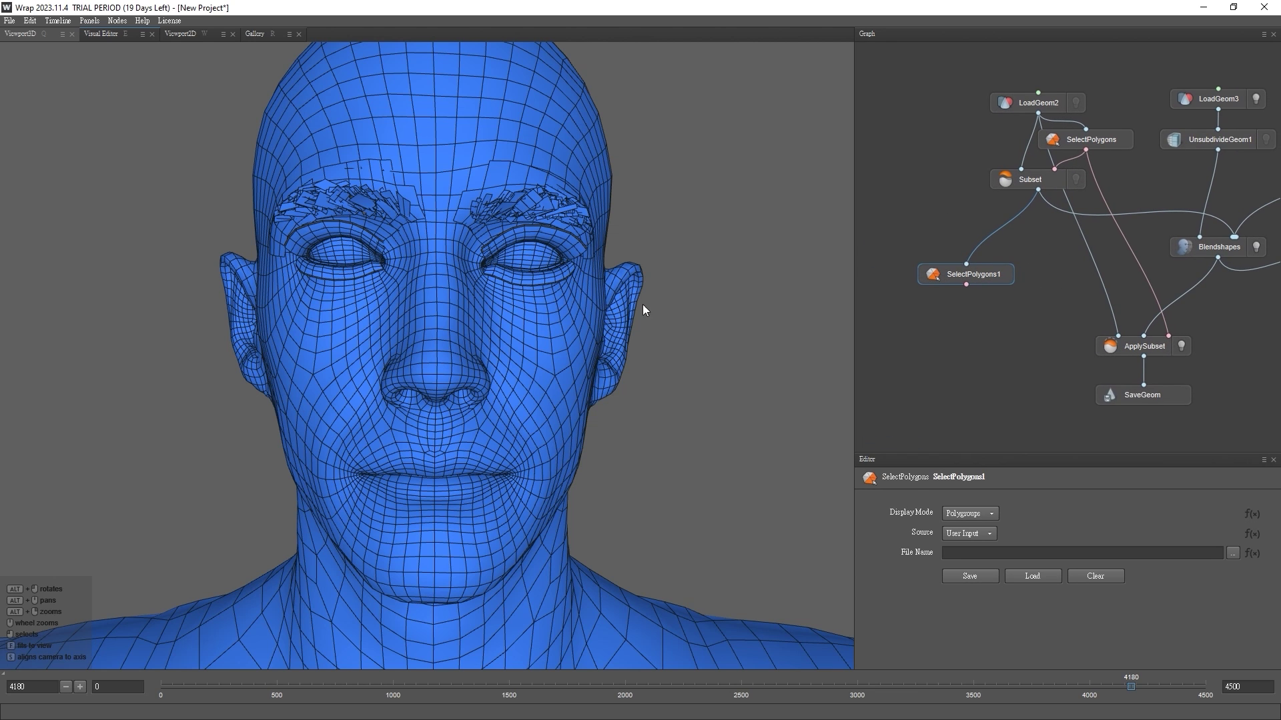
{"action": "left_click", "coordinate": [123, 35]}
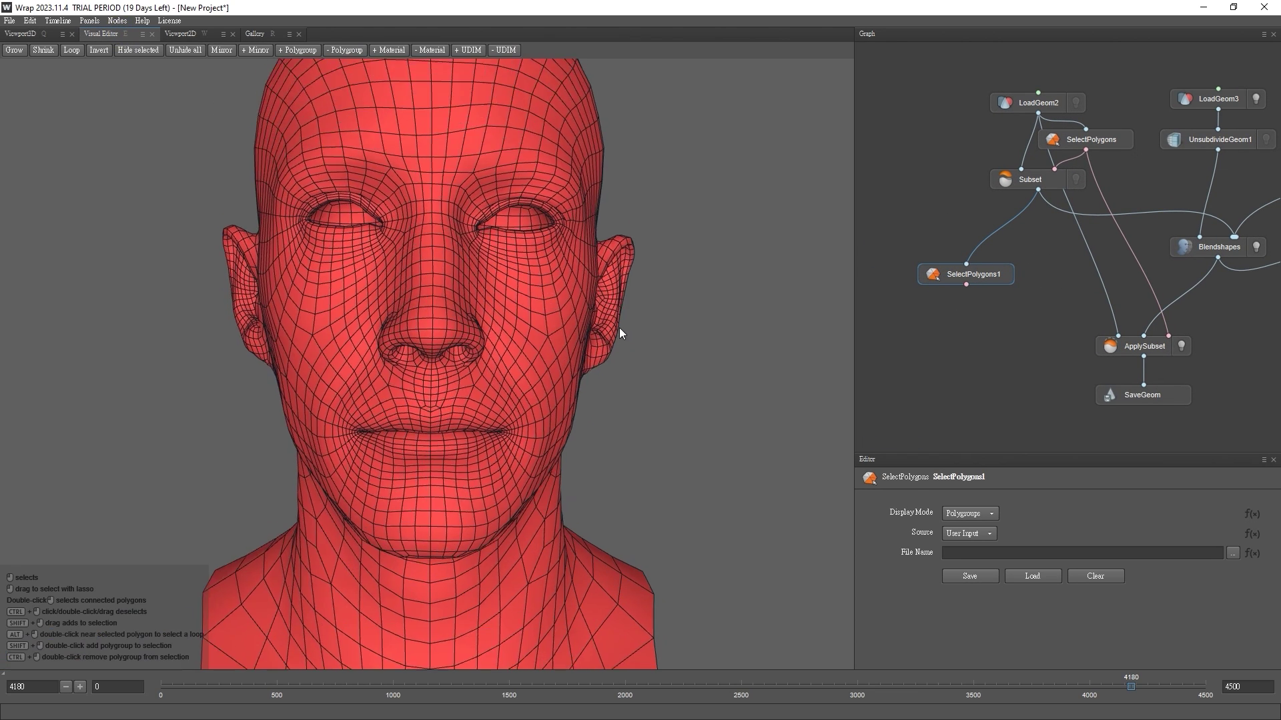
Lasso-select the polygons of the nose, mouth, cheeks, jaw and front of the neck on both sides of the head
{"action": "left_click_drag", "start_coordinate": [619, 327], "coordinate": [692, 321], "text": "alt"}
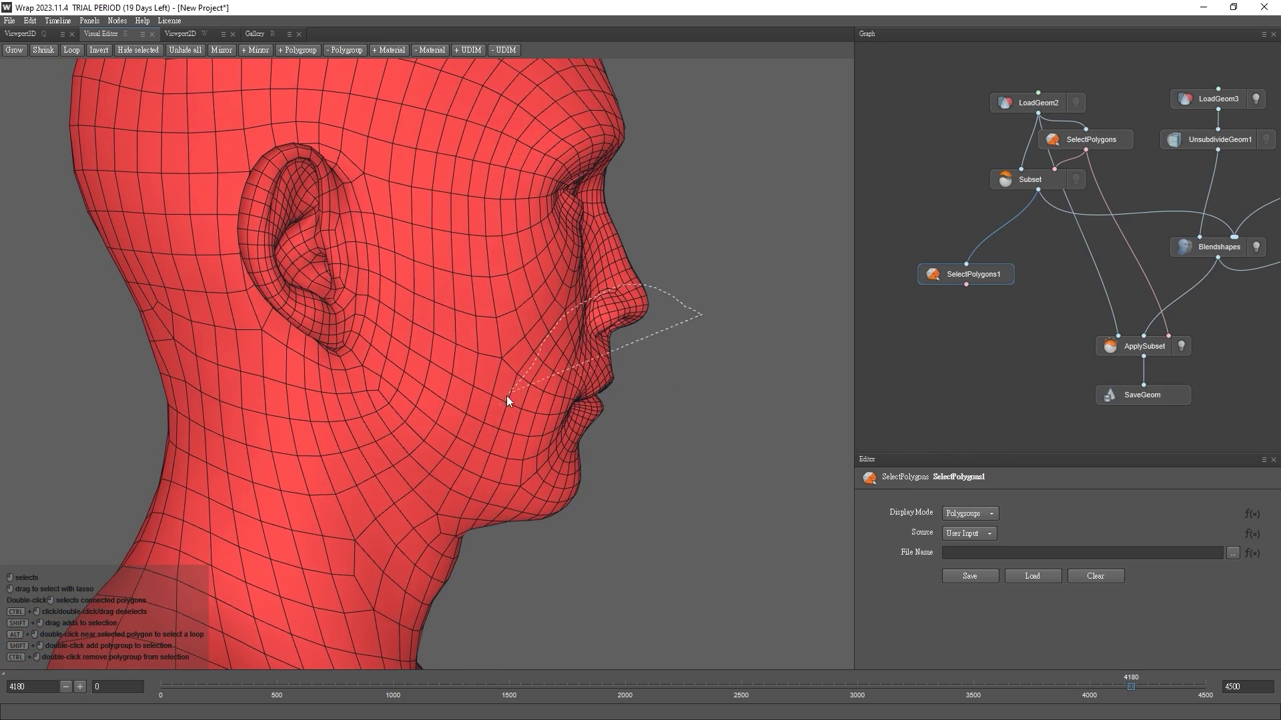
{"action": "mouse_move", "coordinate": [506, 395]}
{"action": "left_mouse_down"}
{"action": "mouse_move", "coordinate": [647, 607]}
{"action": "mouse_move", "coordinate": [422, 493]}
{"action": "mouse_move", "coordinate": [587, 437]}
{"action": "mouse_move", "coordinate": [545, 479]}
{"action": "mouse_move", "coordinate": [553, 467]}
{"action": "left_mouse_up"}
{"action": "middle_click_drag", "start_coordinate": [490, 320], "coordinate": [537, 417], "text": "alt"}
{"action": "left_click_drag", "start_coordinate": [538, 417], "coordinate": [363, 418], "text": "alt"}
{"action": "scroll", "coordinate": [362, 418], "scroll_direction": "down", "scroll_amount": 1}
{"action": "left_click_drag", "start_coordinate": [232, 267], "coordinate": [245, 263], "text": "ctrl"}
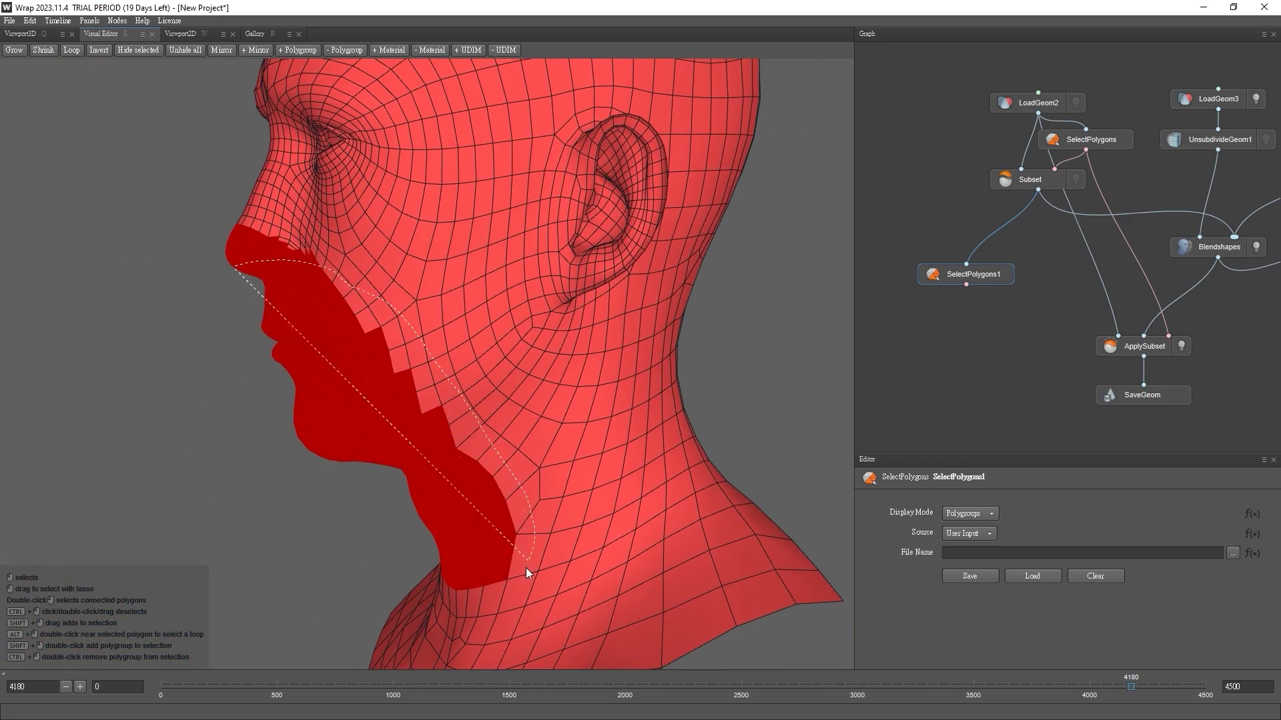
{"action": "left_click_drag", "start_coordinate": [526, 567], "coordinate": [525, 566]}
{"action": "mouse_move", "coordinate": [525, 566]}
{"action": "left_mouse_down", "text": "alt"}
{"action": "mouse_move", "coordinate": [237, 446]}
{"action": "mouse_move", "coordinate": [383, 431]}
{"action": "mouse_move", "coordinate": [354, 394]}
{"action": "mouse_move", "coordinate": [298, 510]}
{"action": "left_mouse_up", "text": "alt"}
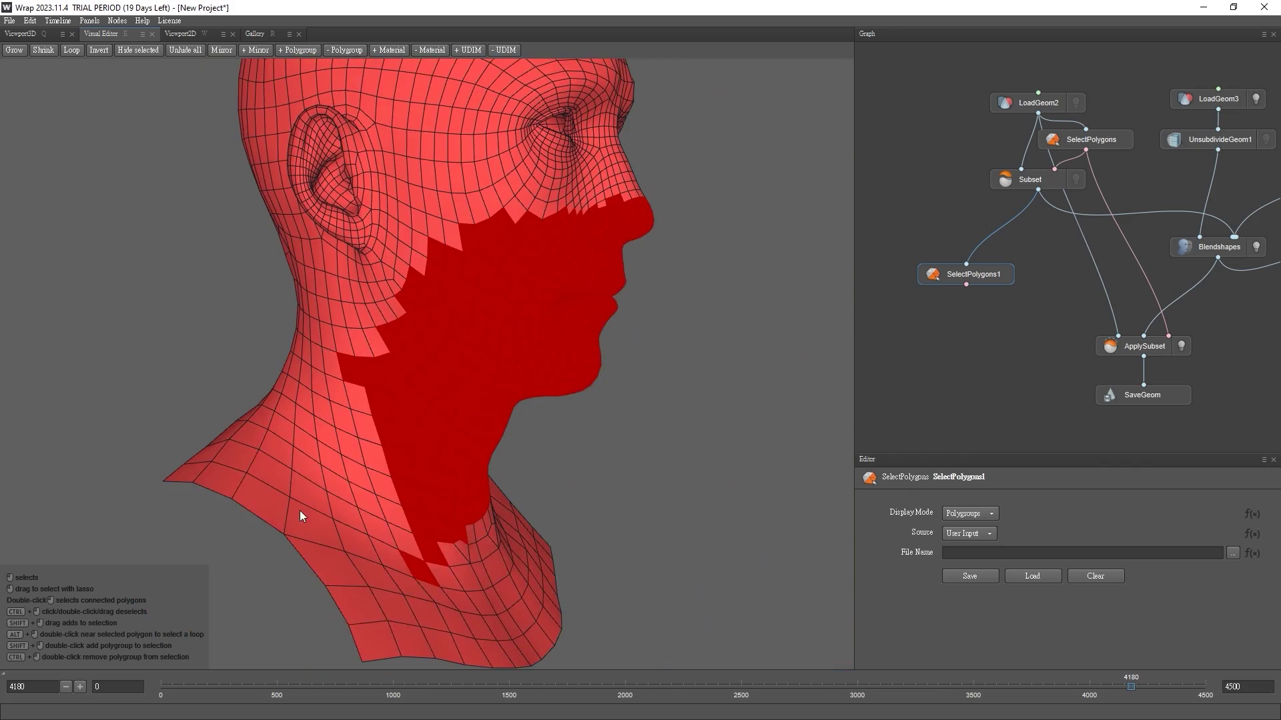
{"action": "left_click_drag", "start_coordinate": [299, 510], "coordinate": [403, 503], "text": "alt"}
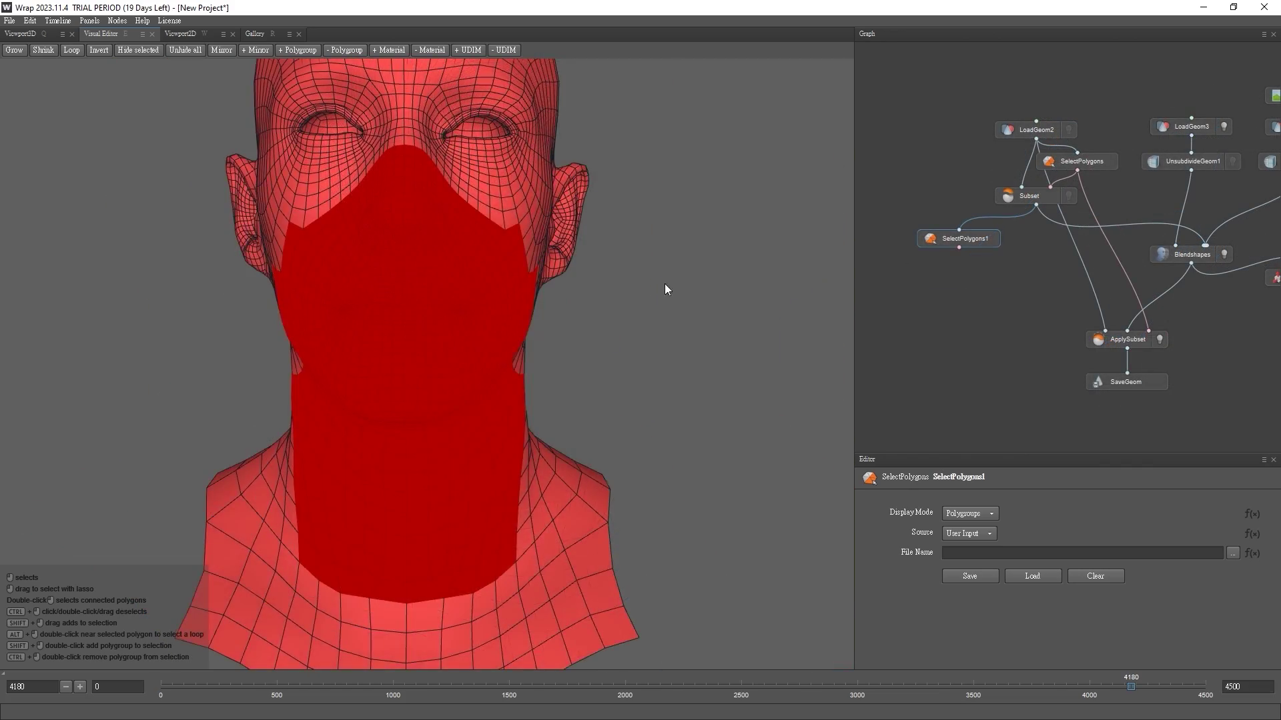
{"action": "left_click_drag", "start_coordinate": [665, 283], "coordinate": [727, 291], "text": "alt"}
Add a PolygonSelectionToVertexMask node and feed it the Subset geometry and the SelectPolygons1 selection
{"action": "right_click", "coordinate": [933, 291]}
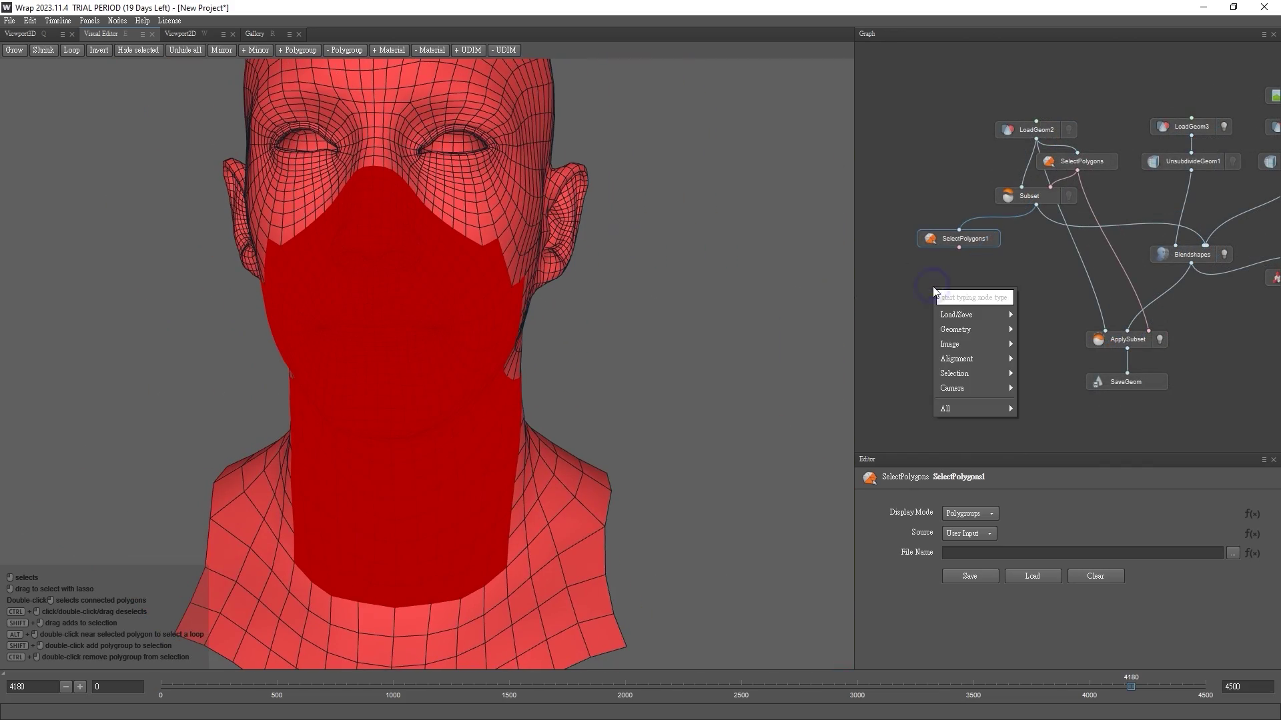
{"action": "mouse_move", "coordinate": [1000, 379]}
{"action": "left_click", "coordinate": [1114, 479]}
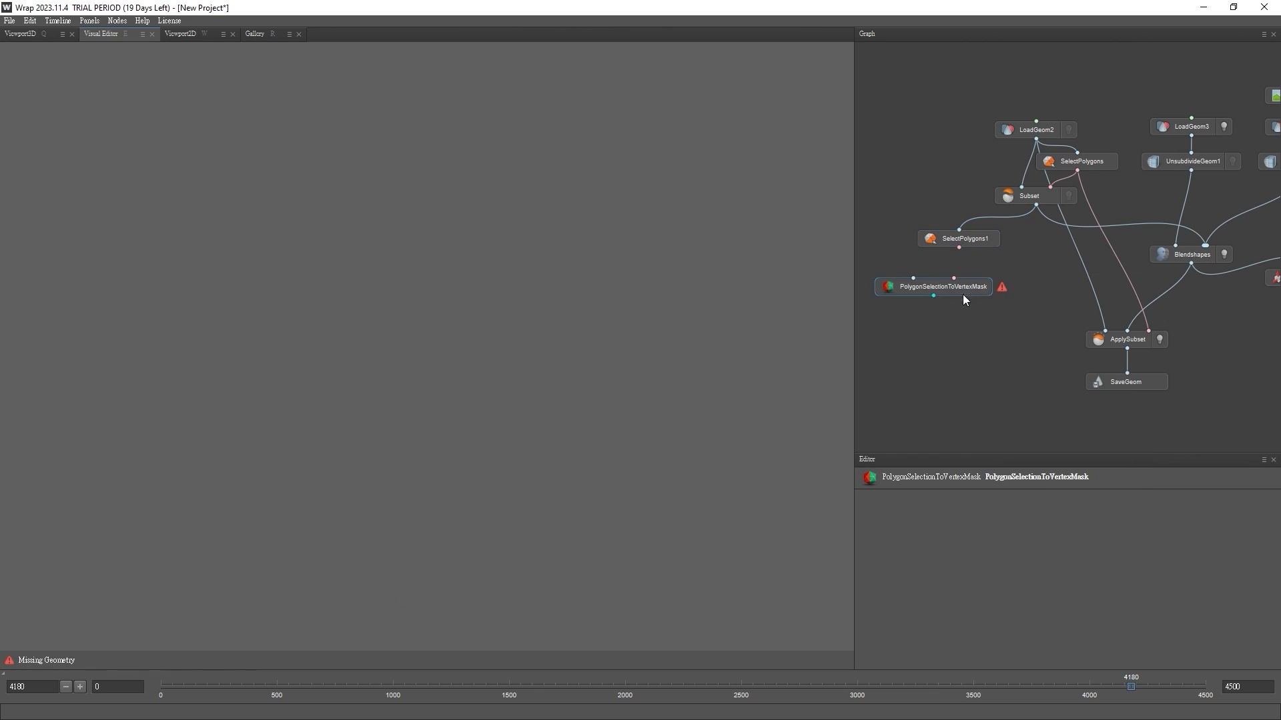
{"action": "left_click_drag", "start_coordinate": [1036, 204], "coordinate": [979, 278]}
{"action": "left_click_drag", "start_coordinate": [985, 293], "coordinate": [985, 285]}
{"action": "mouse_move", "coordinate": [285, 366]}
{"action": "left_mouse_down"}
{"action": "mouse_move", "coordinate": [406, 374]}
{"action": "mouse_move", "coordinate": [283, 367]}
{"action": "left_mouse_up"}
Add a ModifyVertexMask node and connect the vertex mask and the Subset geometry to it
{"action": "right_click", "coordinate": [963, 332]}
{"action": "mouse_move", "coordinate": [1023, 414]}
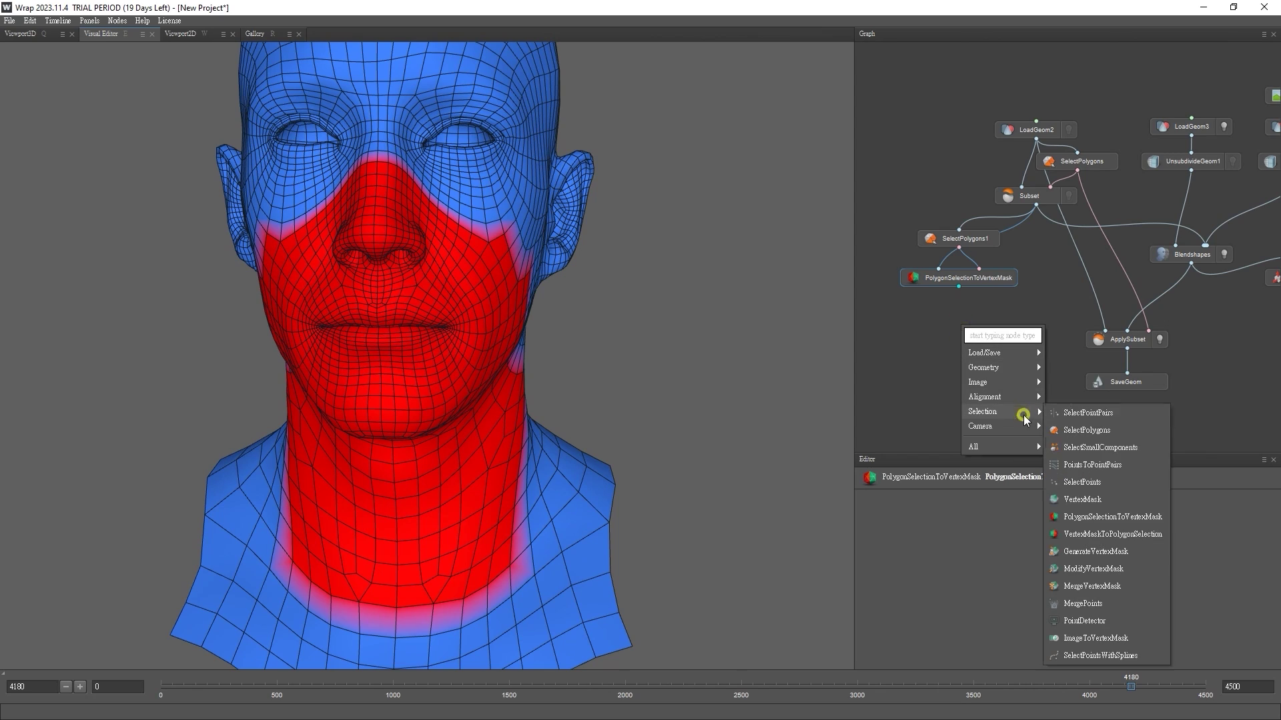
{"action": "left_click", "coordinate": [1133, 570]}
{"action": "left_click_drag", "start_coordinate": [969, 331], "coordinate": [944, 310]}
{"action": "left_click_drag", "start_coordinate": [1036, 205], "coordinate": [973, 311]}
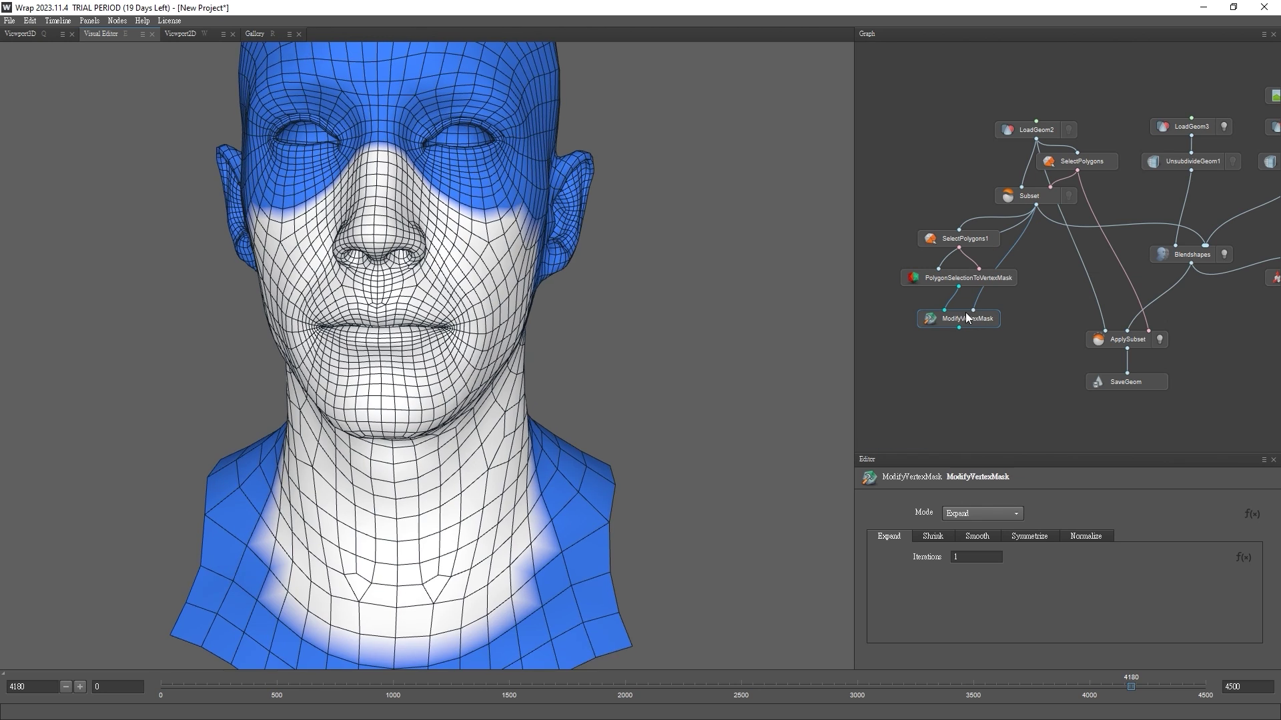
Set ModifyVertexMask to Smooth mode with a radius of 2.5 and 2 iterations
{"action": "left_click_drag", "start_coordinate": [677, 347], "coordinate": [767, 350]}
{"action": "left_click", "coordinate": [1008, 513]}
{"action": "left_click", "coordinate": [962, 551]}
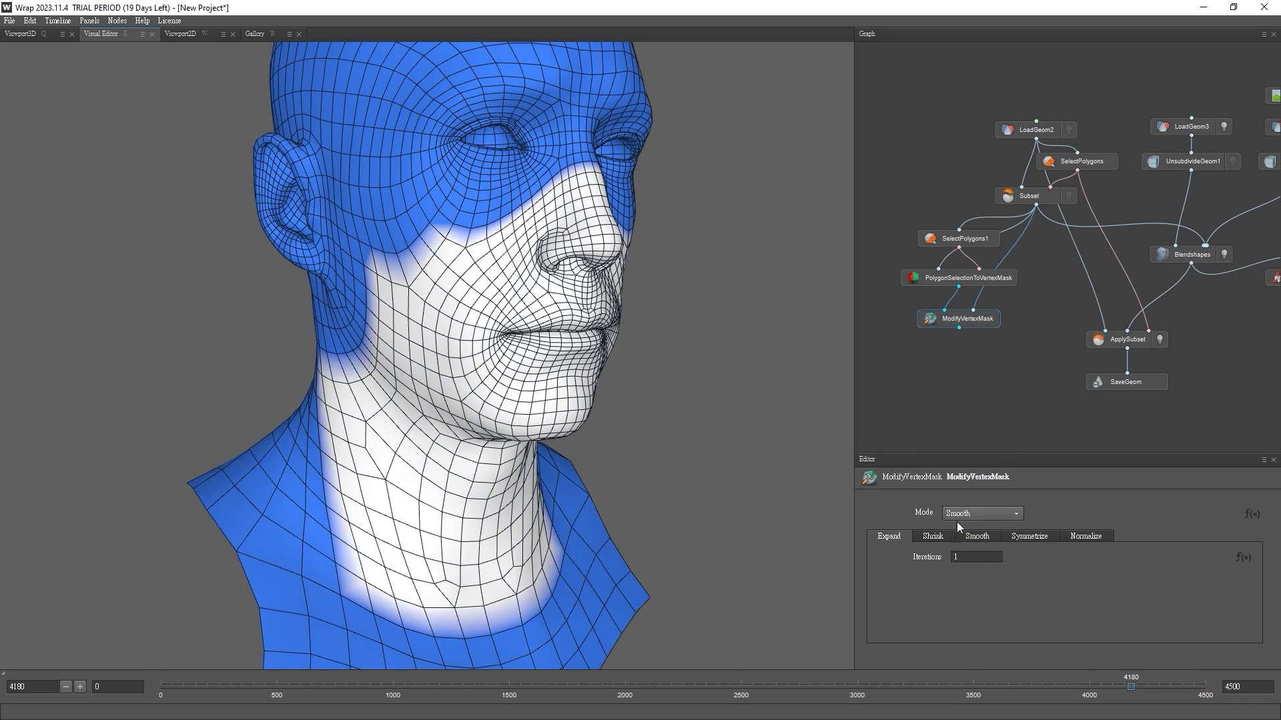
{"action": "type", "text": "2.5"}
{"action": "key", "text": "Tab"}
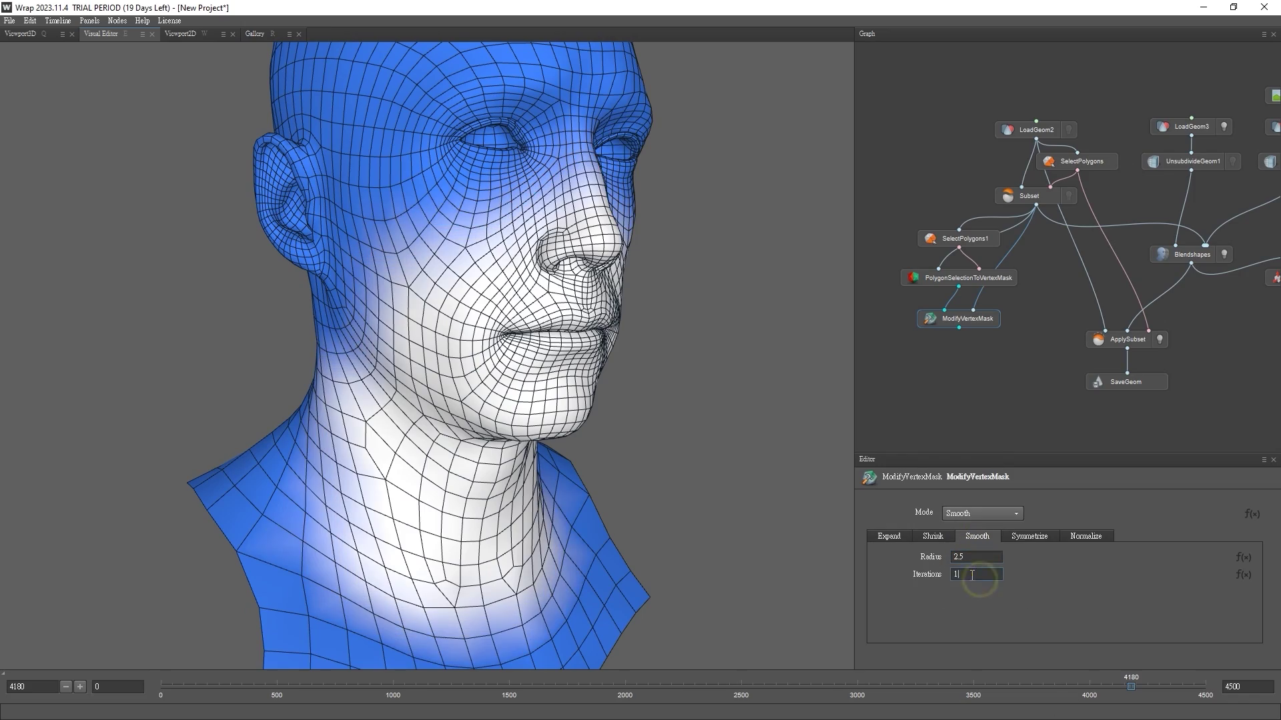
{"action": "type", "text": "2"}
{"action": "left_click", "coordinate": [978, 598]}
{"action": "mouse_move", "coordinate": [430, 395]}
{"action": "left_mouse_down"}
{"action": "mouse_move", "coordinate": [471, 398]}
{"action": "mouse_move", "coordinate": [374, 400]}
{"action": "mouse_move", "coordinate": [446, 403]}
{"action": "left_mouse_up"}
Add a MixGeom node beneath ModifyVertexMask and connect the smoothed mask to its mask input
{"action": "right_click", "coordinate": [920, 364]}
{"action": "type", "text": "mix"}
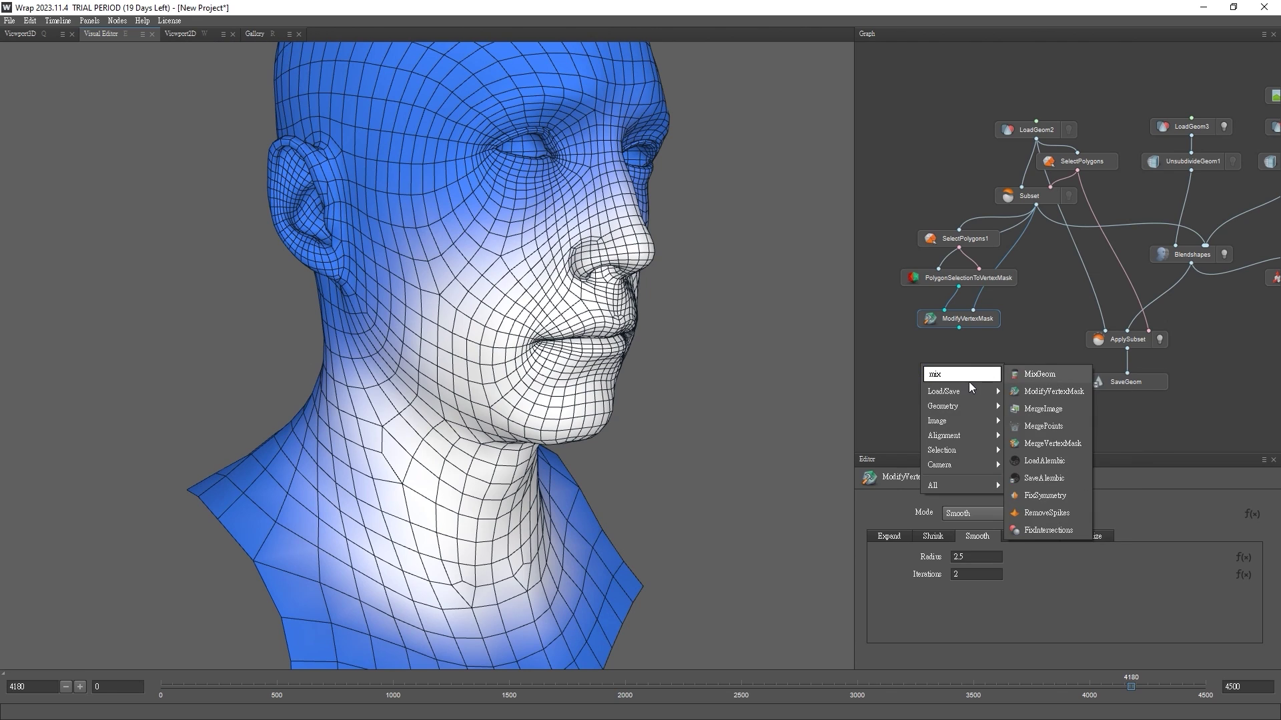
{"action": "left_click", "coordinate": [1038, 372]}
{"action": "left_click_drag", "start_coordinate": [926, 361], "coordinate": [961, 376]}
{"action": "left_click_drag", "start_coordinate": [959, 327], "coordinate": [982, 361]}
Connect Subset to the first geometry input of MixGeom and Blendshapes to its second
{"action": "middle_click_drag", "start_coordinate": [1143, 271], "coordinate": [1115, 251]}
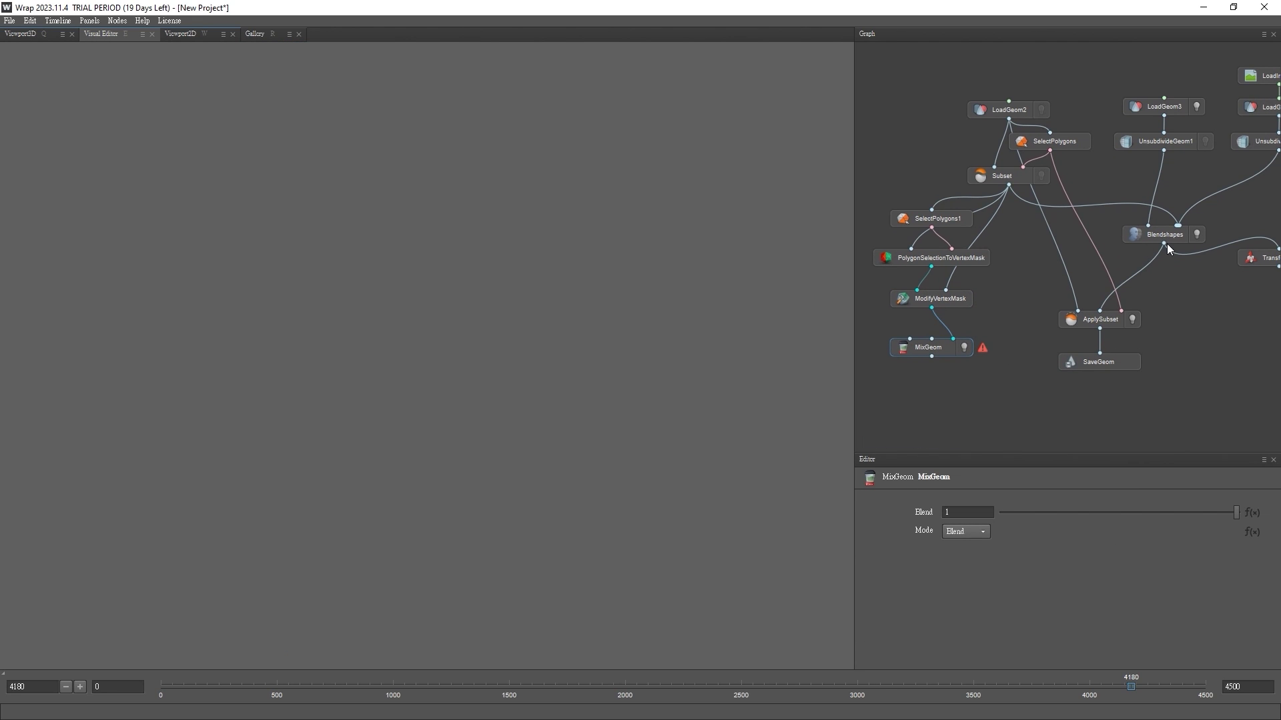
{"action": "left_click_drag", "start_coordinate": [1167, 243], "coordinate": [932, 338]}
{"action": "left_click_drag", "start_coordinate": [1009, 184], "coordinate": [909, 339]}
{"action": "left_click_drag", "start_coordinate": [680, 362], "coordinate": [707, 361]}
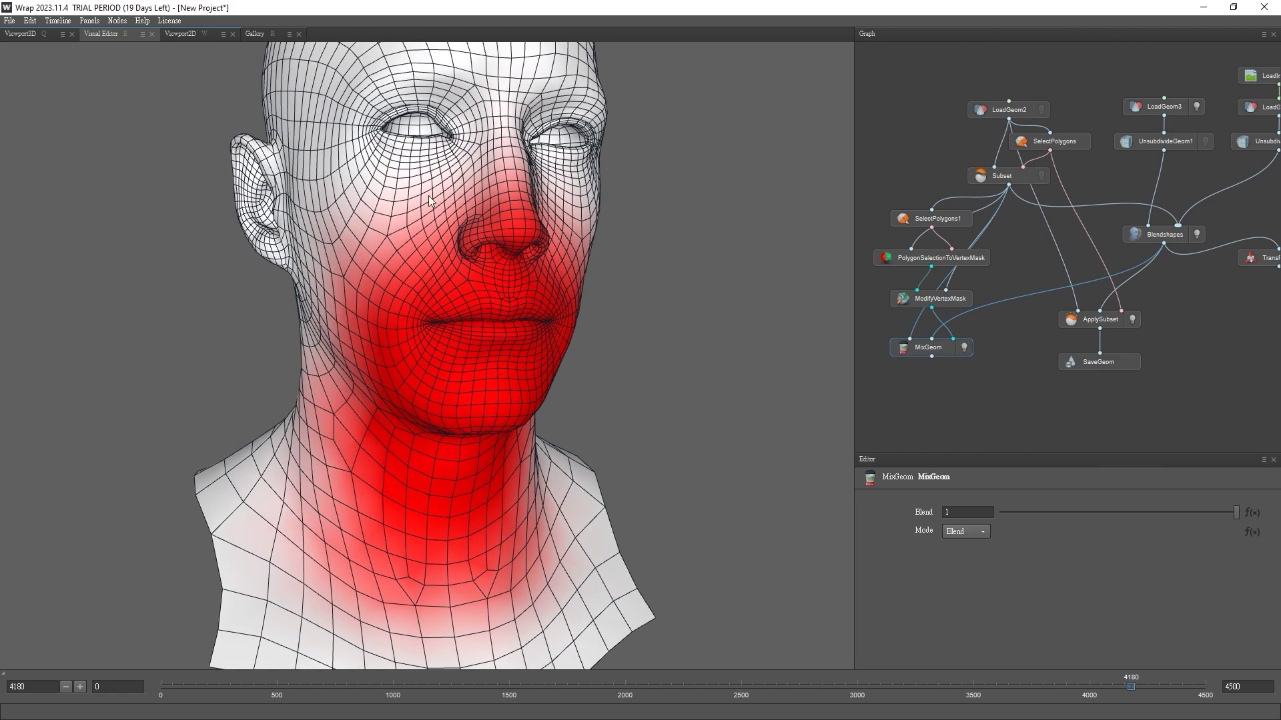
{"action": "left_click_drag", "start_coordinate": [914, 355], "coordinate": [915, 362]}
{"action": "left_click_drag", "start_coordinate": [700, 298], "coordinate": [629, 291]}
{"action": "middle_click_drag", "start_coordinate": [628, 291], "coordinate": [644, 330]}
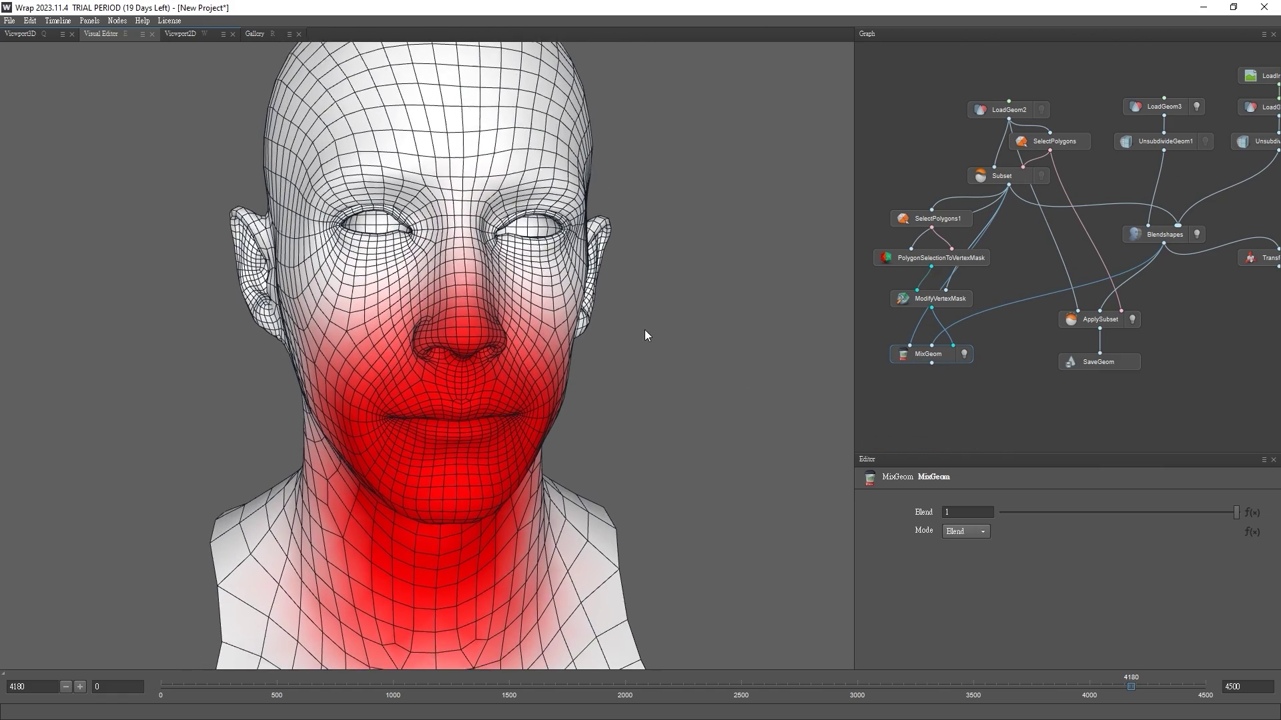
Set the UnsubdivideGeom weight to 1 in Blendshapes and compare its result with the masked MixGeom output
{"action": "left_click", "coordinate": [1139, 238]}
{"action": "left_click_drag", "start_coordinate": [1066, 527], "coordinate": [985, 499]}
{"action": "left_click", "coordinate": [939, 360]}
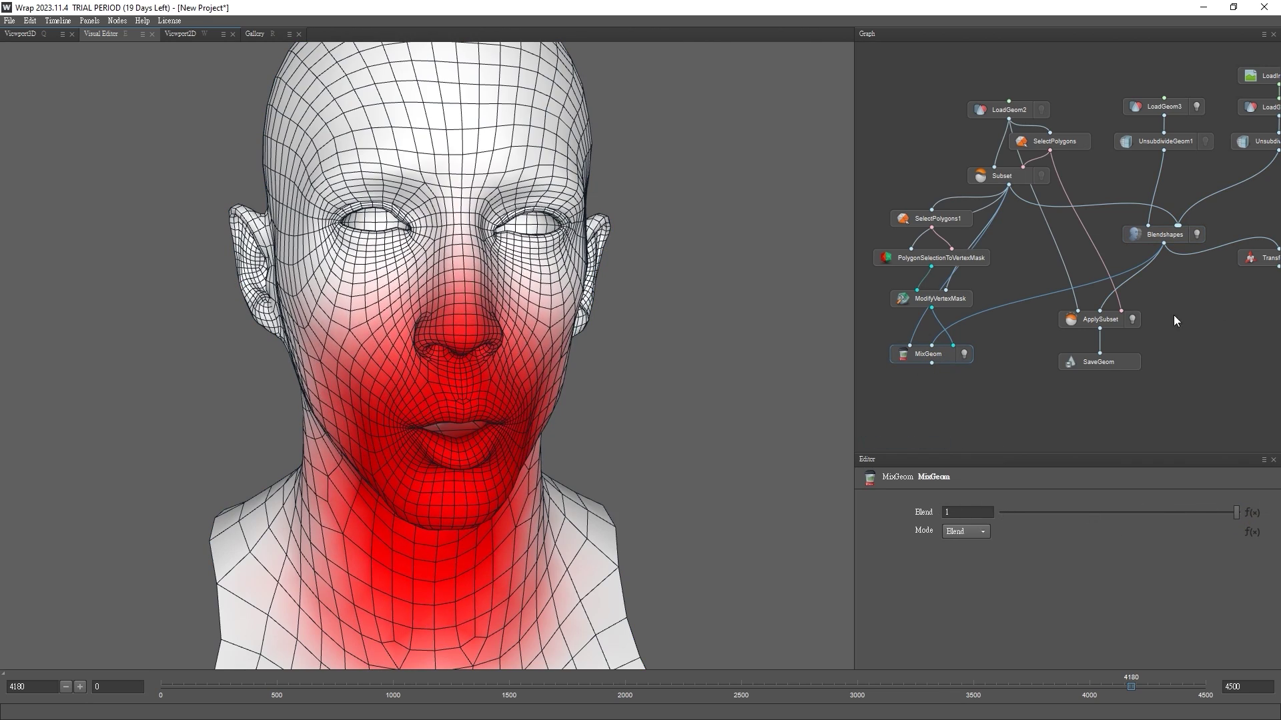
{"action": "left_click", "coordinate": [1146, 237]}
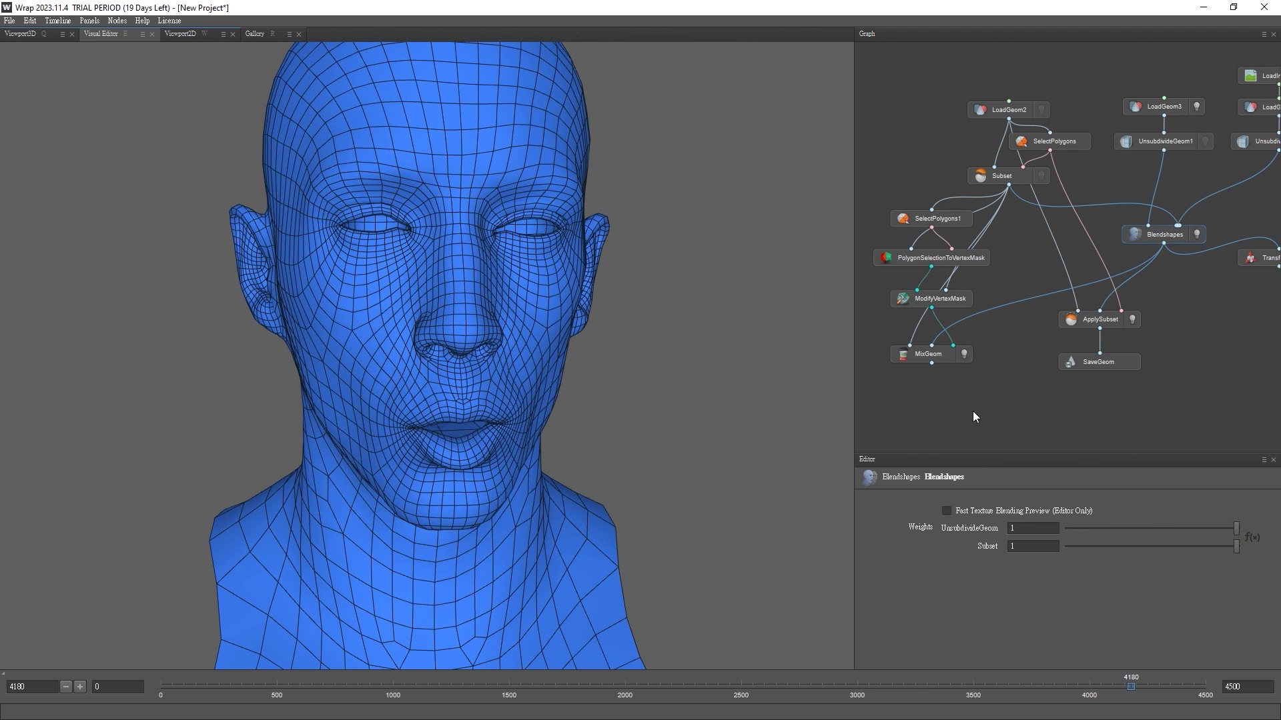
{"action": "left_click", "coordinate": [928, 354]}
{"action": "mouse_move", "coordinate": [1230, 511]}
{"action": "left_mouse_down"}
{"action": "mouse_move", "coordinate": [949, 507]}
{"action": "mouse_move", "coordinate": [1250, 511]}
{"action": "left_mouse_up"}
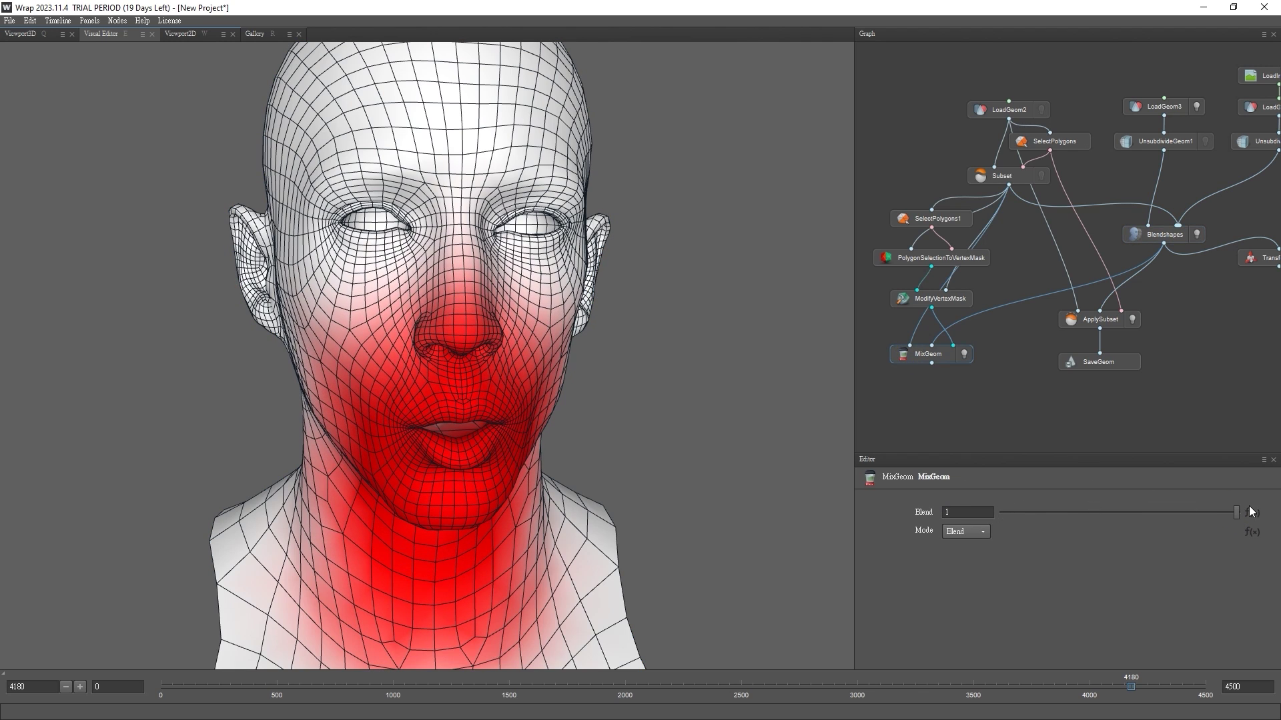
Feed the MixGeom output into ApplySubset in place of Blendshapes and inspect the full body in the 3D viewport
{"action": "left_click_drag", "start_coordinate": [1081, 384], "coordinate": [1092, 323]}
{"action": "left_click_drag", "start_coordinate": [1092, 324], "coordinate": [1087, 417]}
{"action": "middle_click_drag", "start_coordinate": [1193, 357], "coordinate": [1186, 275]}
{"action": "left_click_drag", "start_coordinate": [930, 274], "coordinate": [1093, 313]}
{"action": "left_click", "coordinate": [927, 266]}
{"action": "left_click", "coordinate": [29, 34]}
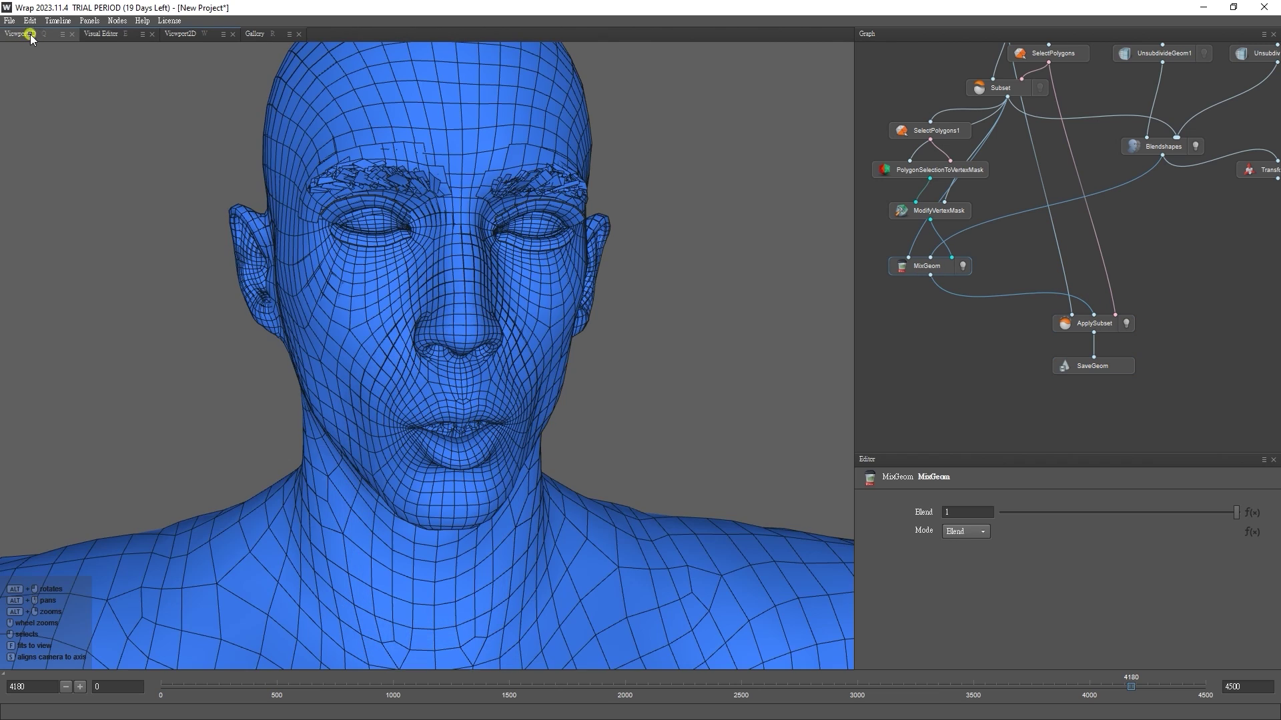
{"action": "left_click", "coordinate": [1078, 331]}
{"action": "left_click_drag", "start_coordinate": [683, 560], "coordinate": [614, 485], "text": "alt"}
{"action": "scroll", "coordinate": [587, 454], "scroll_direction": "down", "scroll_amount": 3}
Set the SaveGeom file name to Viseme01 in the Blendshape folder and compute the current frame
{"action": "left_click", "coordinate": [1074, 373]}
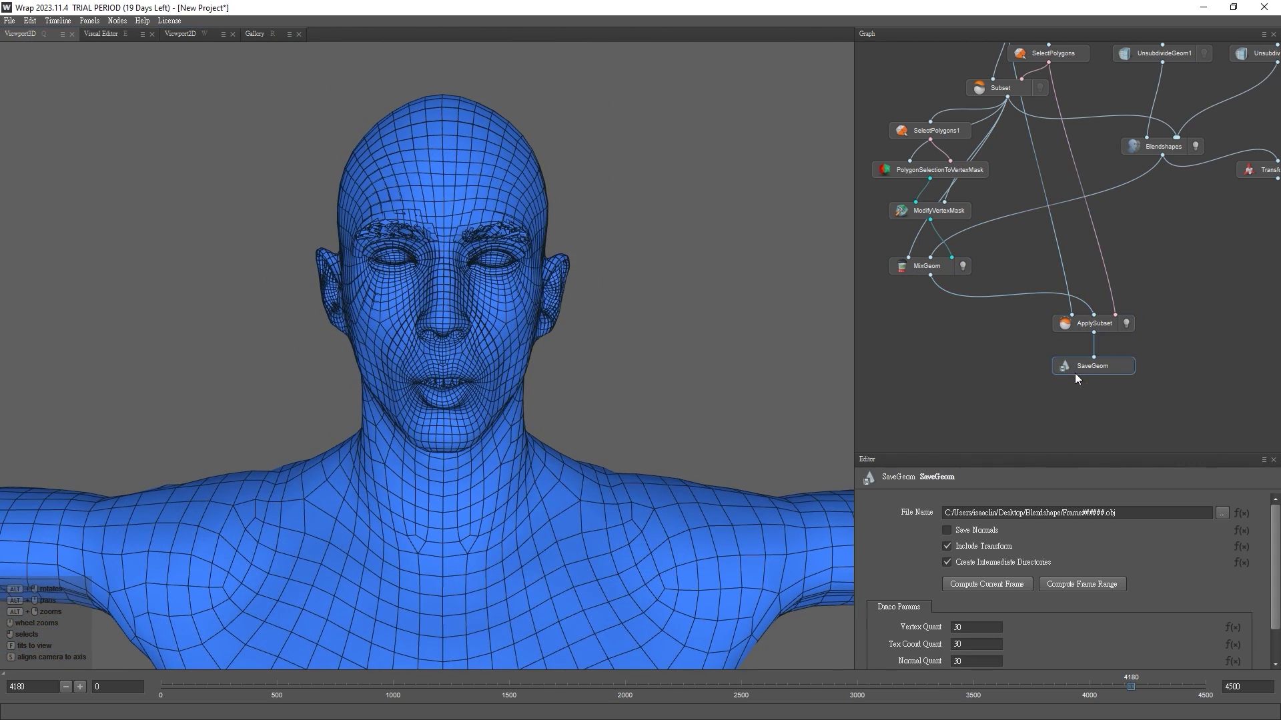
{"action": "left_click", "coordinate": [1222, 514]}
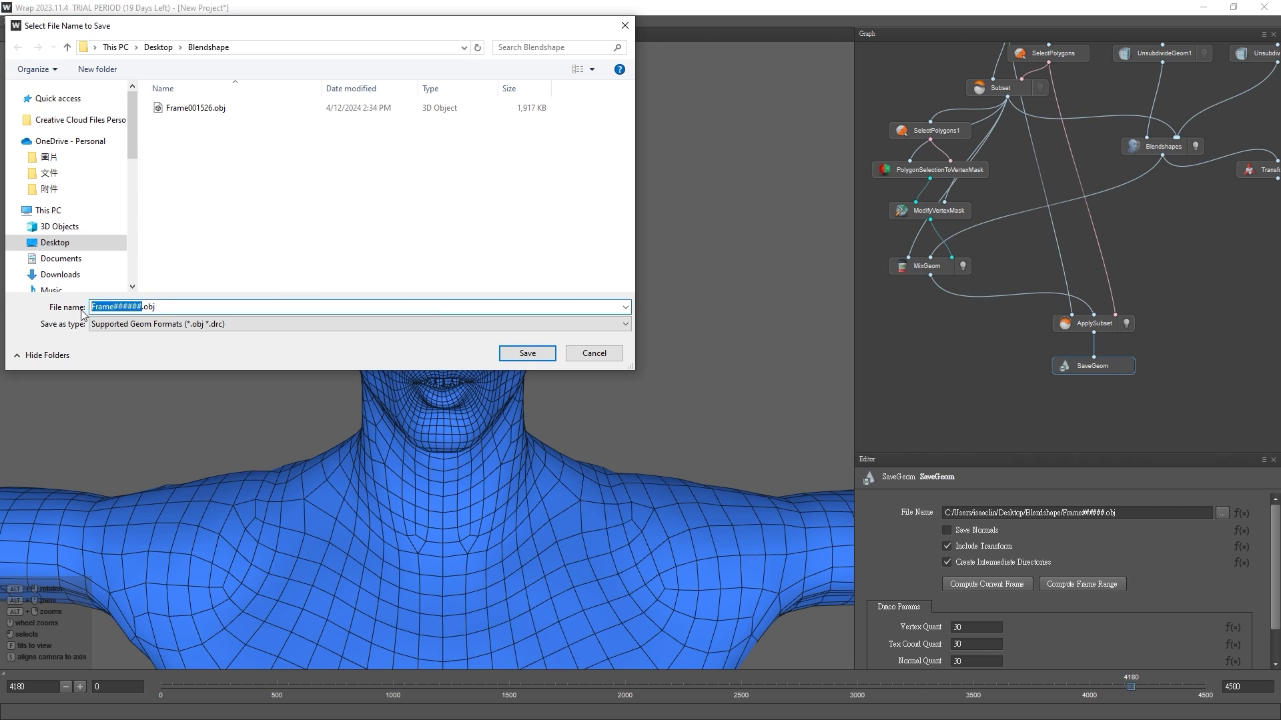
{"action": "type", "text": "Viseme01"}
{"action": "left_click", "coordinate": [502, 358]}
{"action": "left_click", "coordinate": [995, 586]}
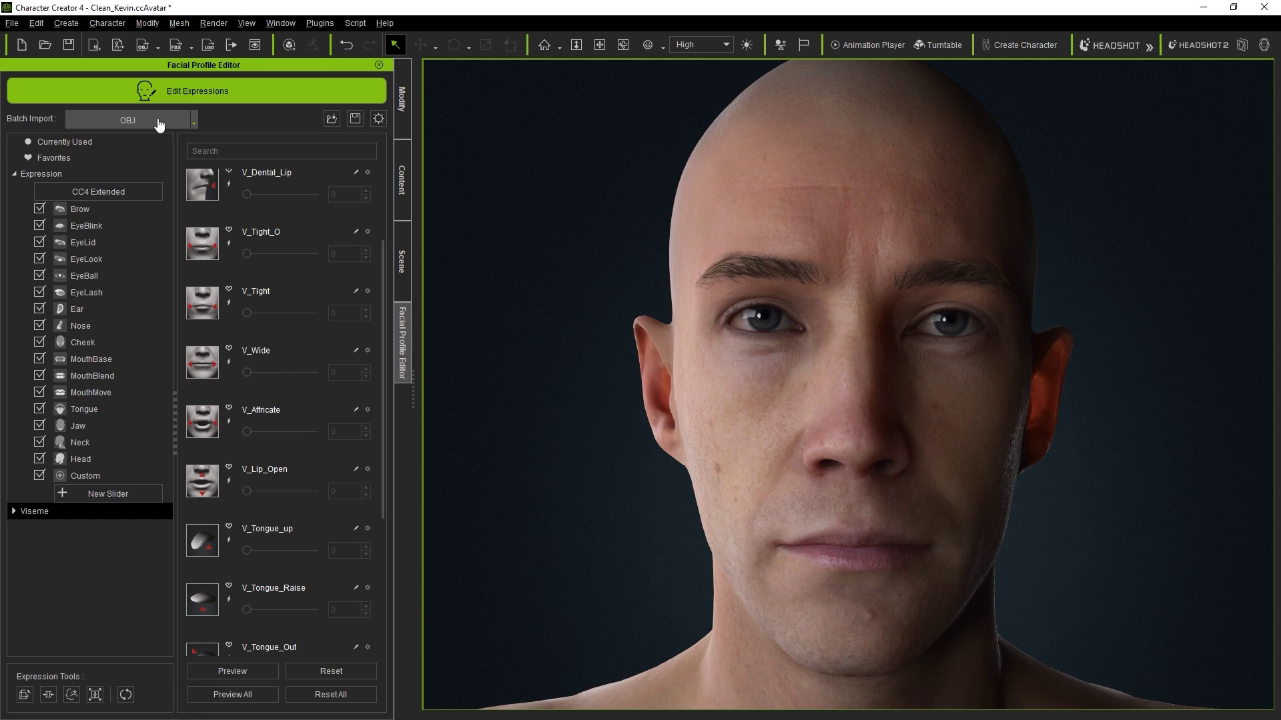
Switch to Character Creator and batch import the Viseme01 OBJ from the Blendshape folder into the Custom category
{"action": "left_click", "coordinate": [332, 119]}
{"action": "left_click", "coordinate": [678, 334]}
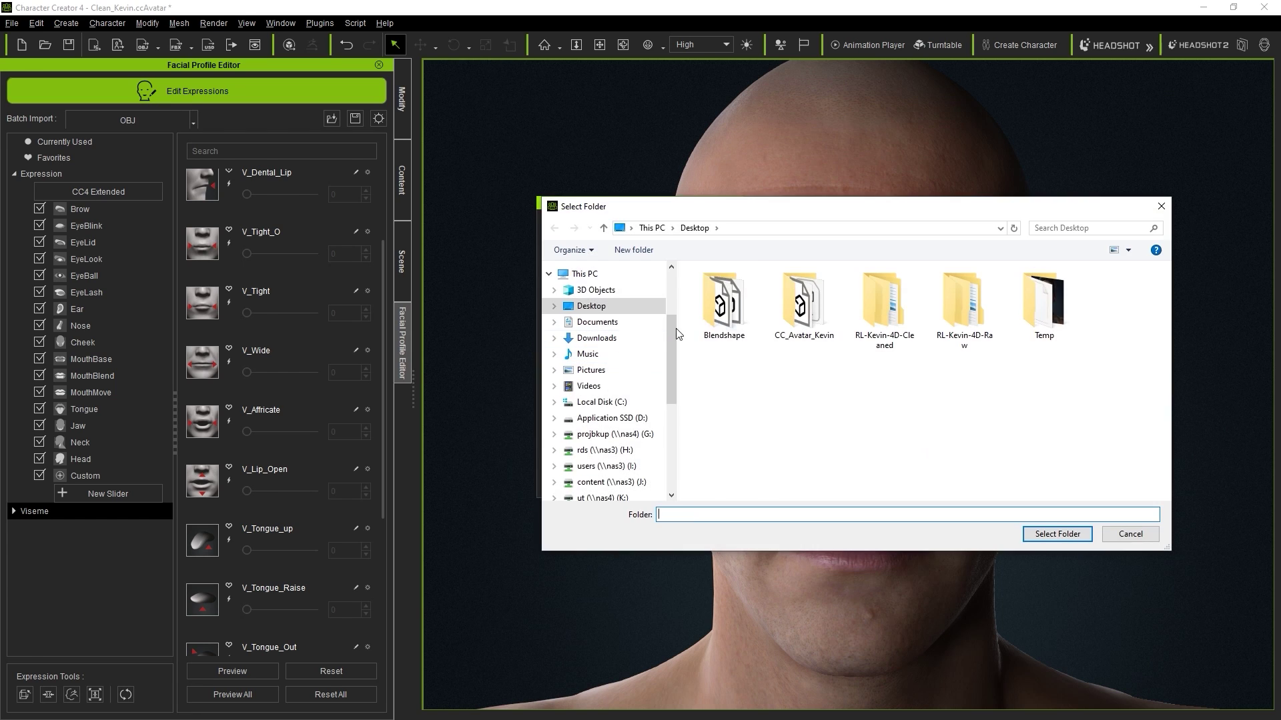
{"action": "left_click", "coordinate": [724, 303]}
{"action": "left_click", "coordinate": [1057, 533]}
{"action": "left_click", "coordinate": [580, 254]}
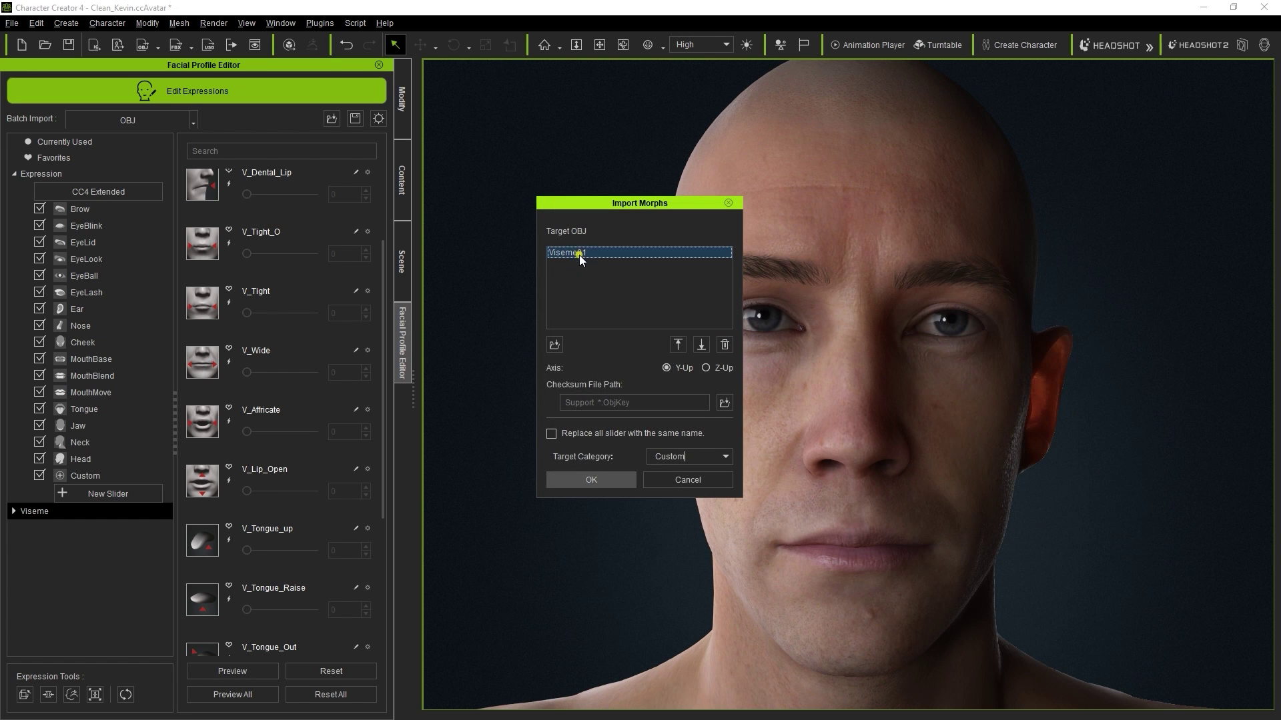
{"action": "left_click", "coordinate": [591, 480]}
Raise the Viseme01 slider in the Custom category and examine the mouth shape from several angles
{"action": "left_click", "coordinate": [92, 475]}
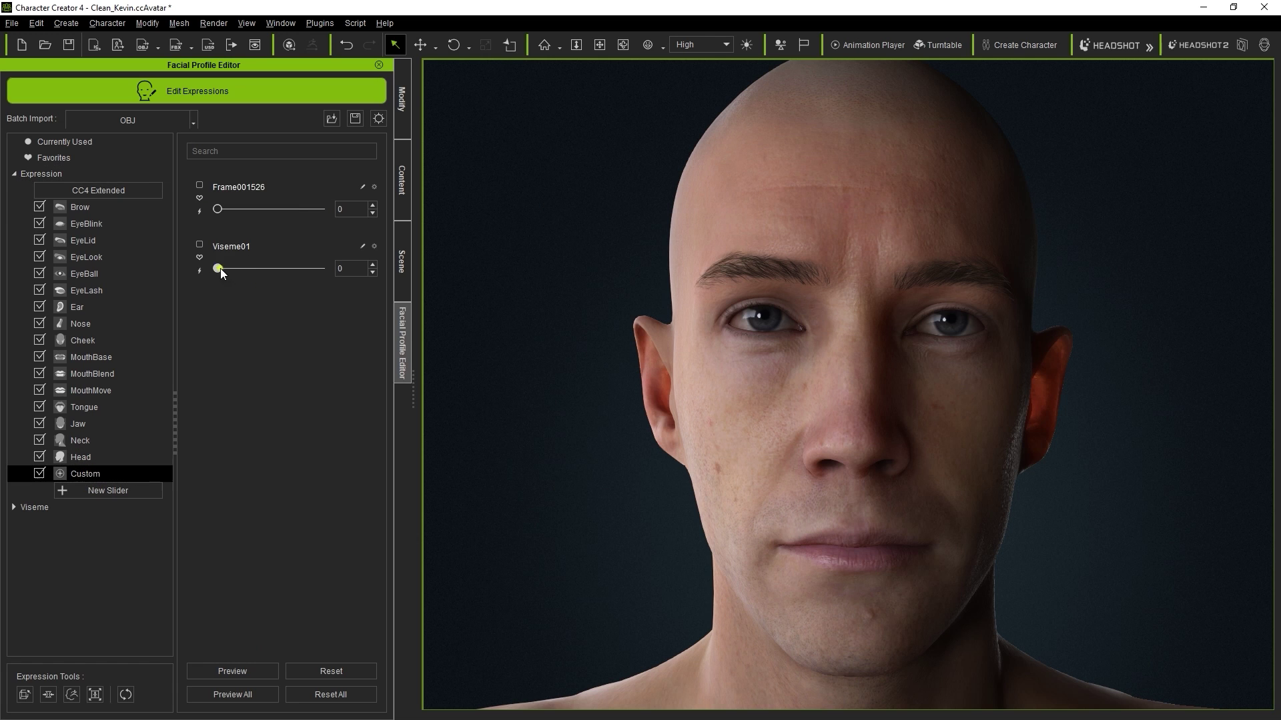
{"action": "left_click_drag", "start_coordinate": [219, 269], "coordinate": [435, 279]}
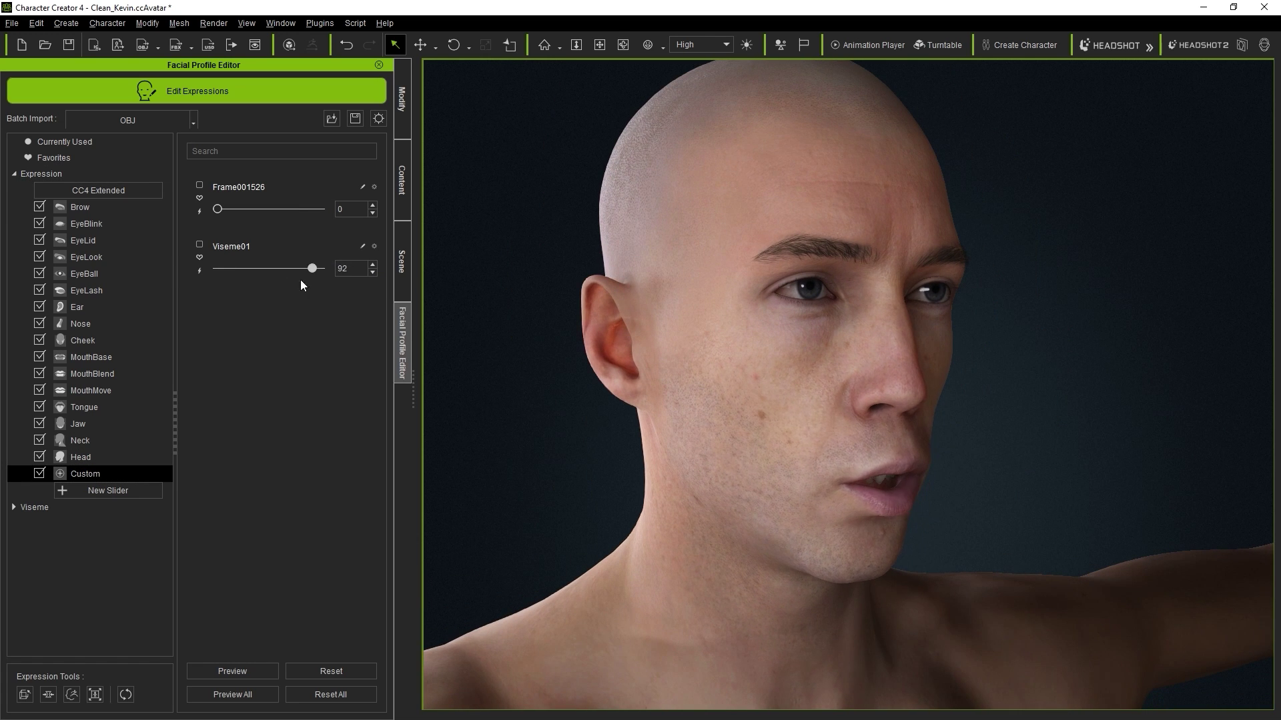
{"action": "left_click_drag", "start_coordinate": [300, 278], "coordinate": [420, 288]}
{"action": "right_click_drag", "start_coordinate": [808, 343], "coordinate": [567, 327]}
Open the Viseme category, find V_Affricate and activate its slider for preview
{"action": "left_click", "coordinate": [75, 507]}
{"action": "left_click_drag", "start_coordinate": [382, 314], "coordinate": [377, 397]}
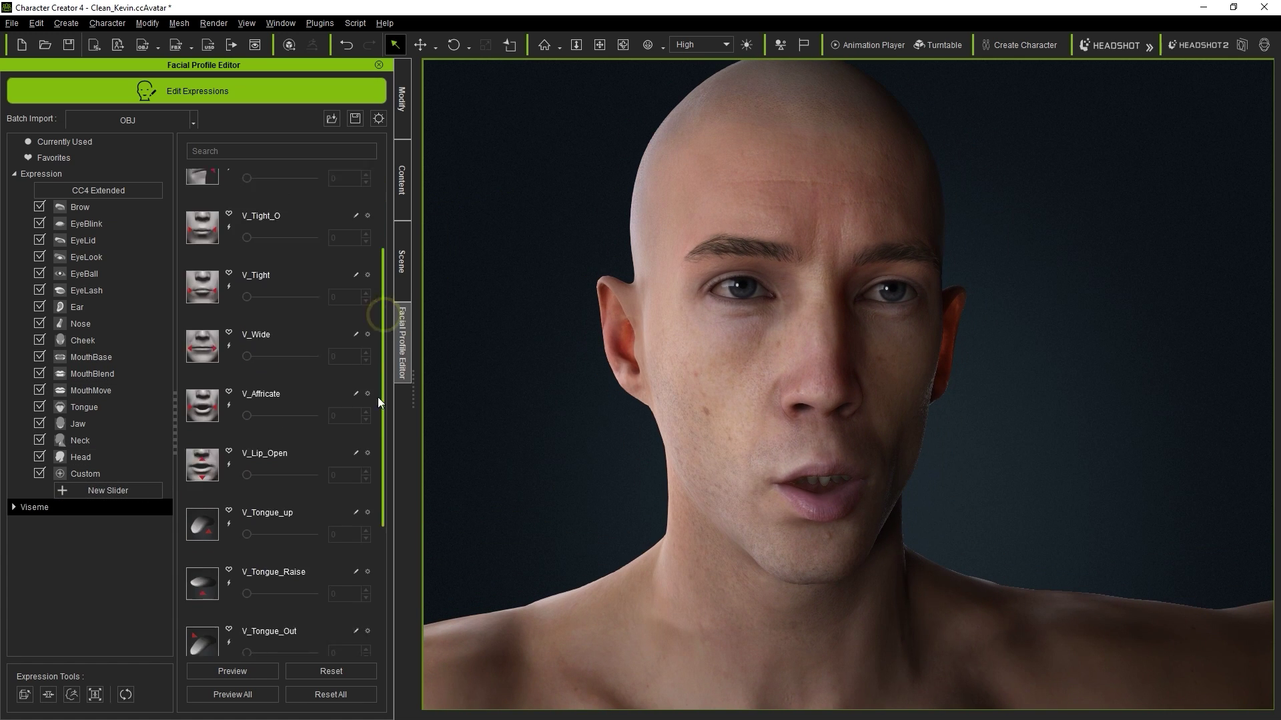
{"action": "scroll", "coordinate": [269, 355], "scroll_direction": "down", "scroll_amount": 2}
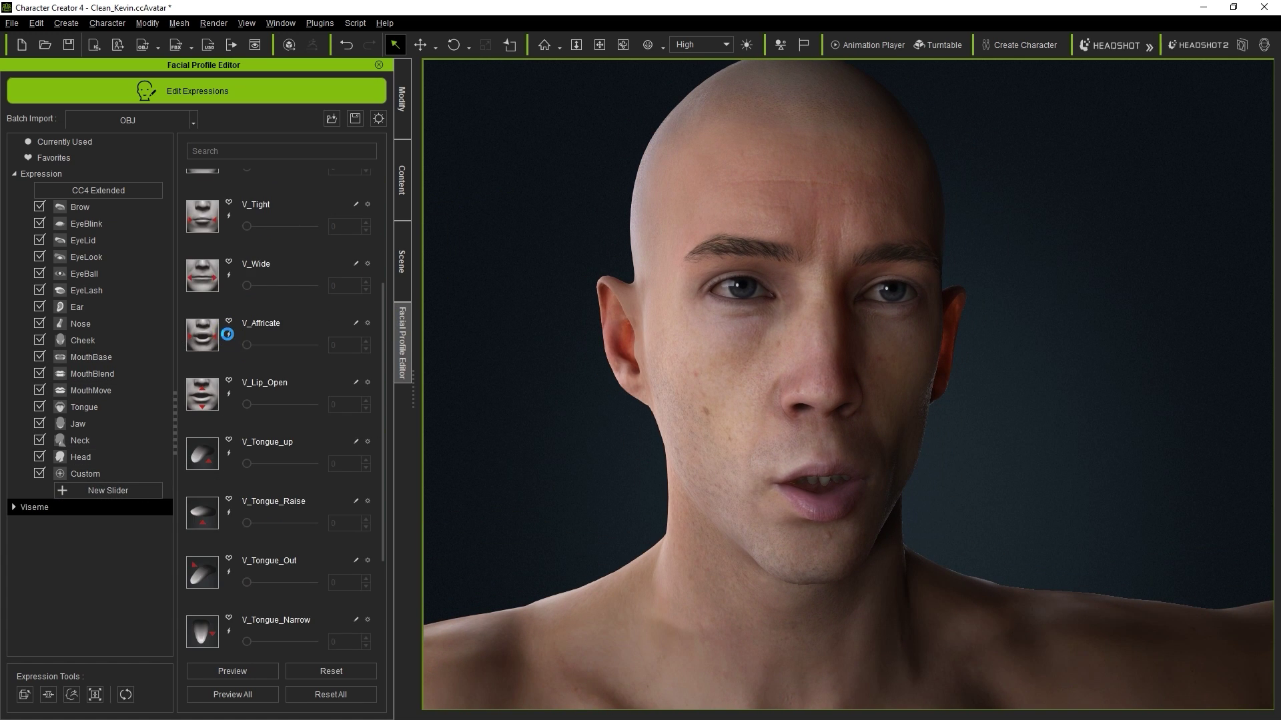
{"action": "mouse_move", "coordinate": [309, 348]}
{"action": "left_mouse_down"}
{"action": "mouse_move", "coordinate": [297, 347]}
{"action": "mouse_move", "coordinate": [327, 345]}
{"action": "left_mouse_up"}
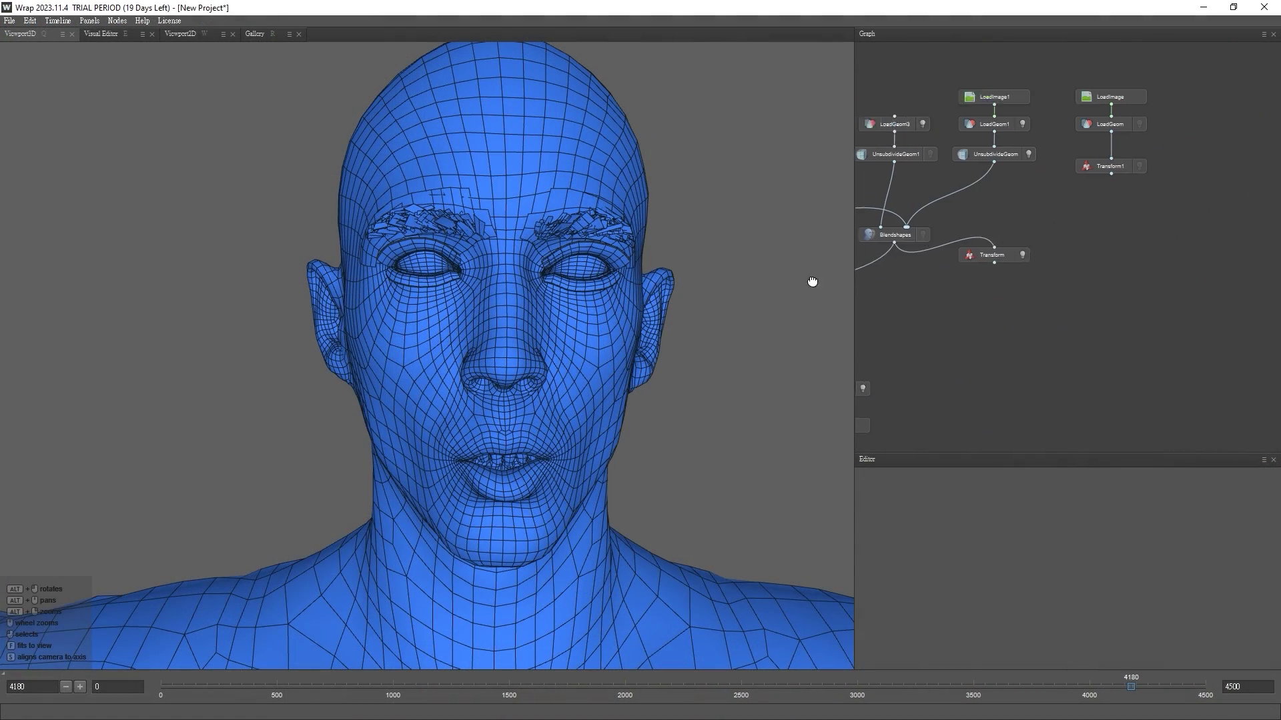
Switch back to Wrap, show the Transform1 scan beside the avatar and compare the two mouth shapes
{"action": "left_click", "coordinate": [1130, 165]}
{"action": "left_click_drag", "start_coordinate": [627, 294], "coordinate": [458, 437], "text": "alt"}
{"action": "left_click_drag", "start_coordinate": [680, 446], "coordinate": [539, 449], "text": "alt"}
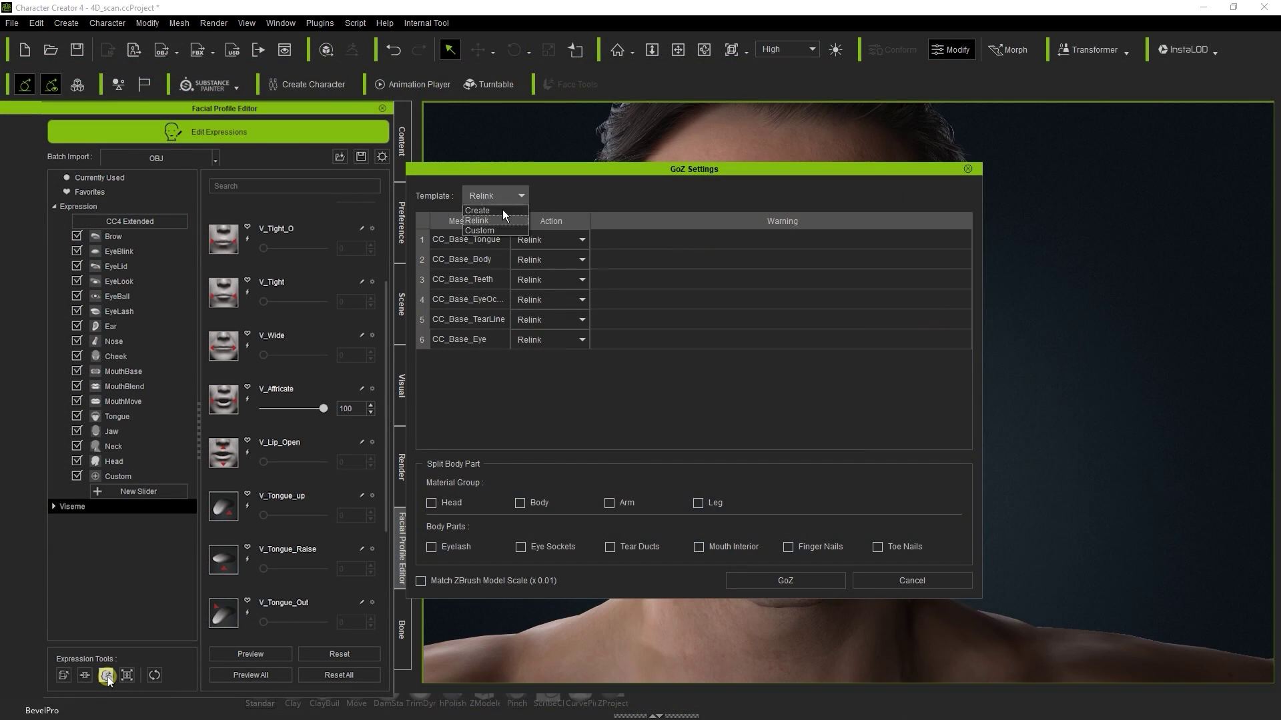
Send the character from Character Creator to ZBrush with GoZ, turn on the polyframe display and apply the SkinShade4 material
{"action": "left_click", "coordinate": [830, 576]}
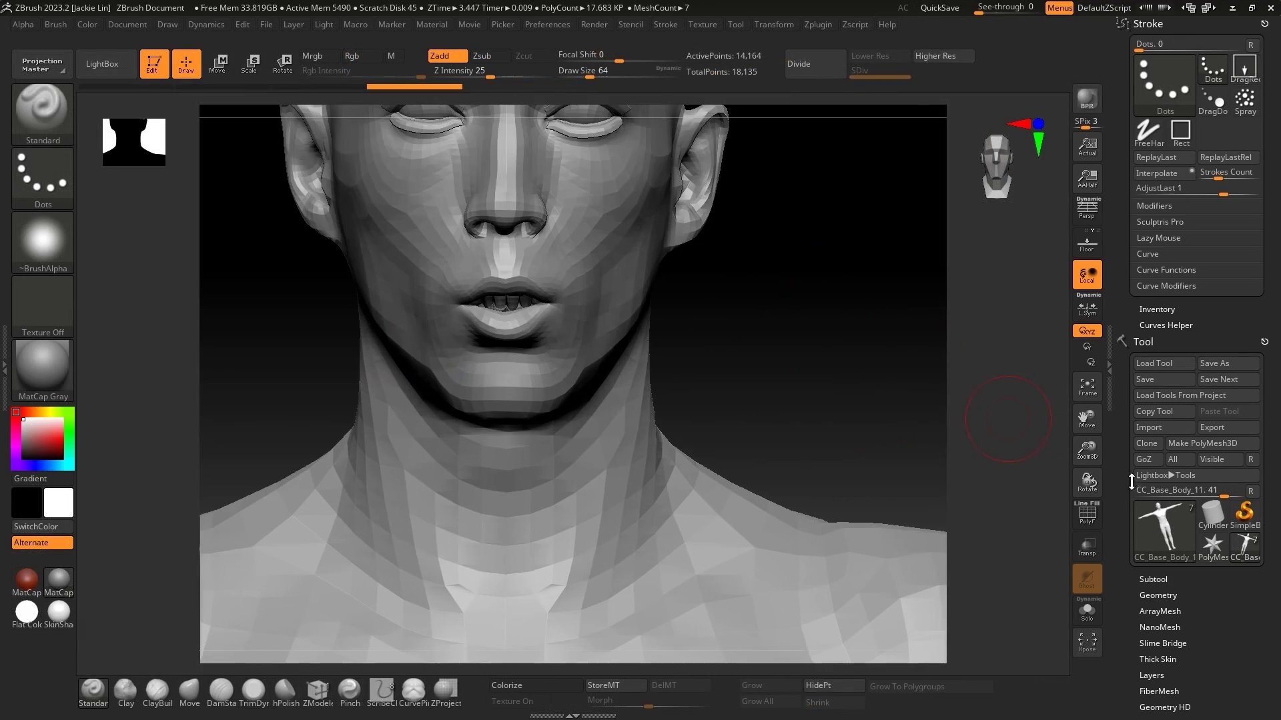
{"action": "left_click", "coordinate": [1088, 514]}
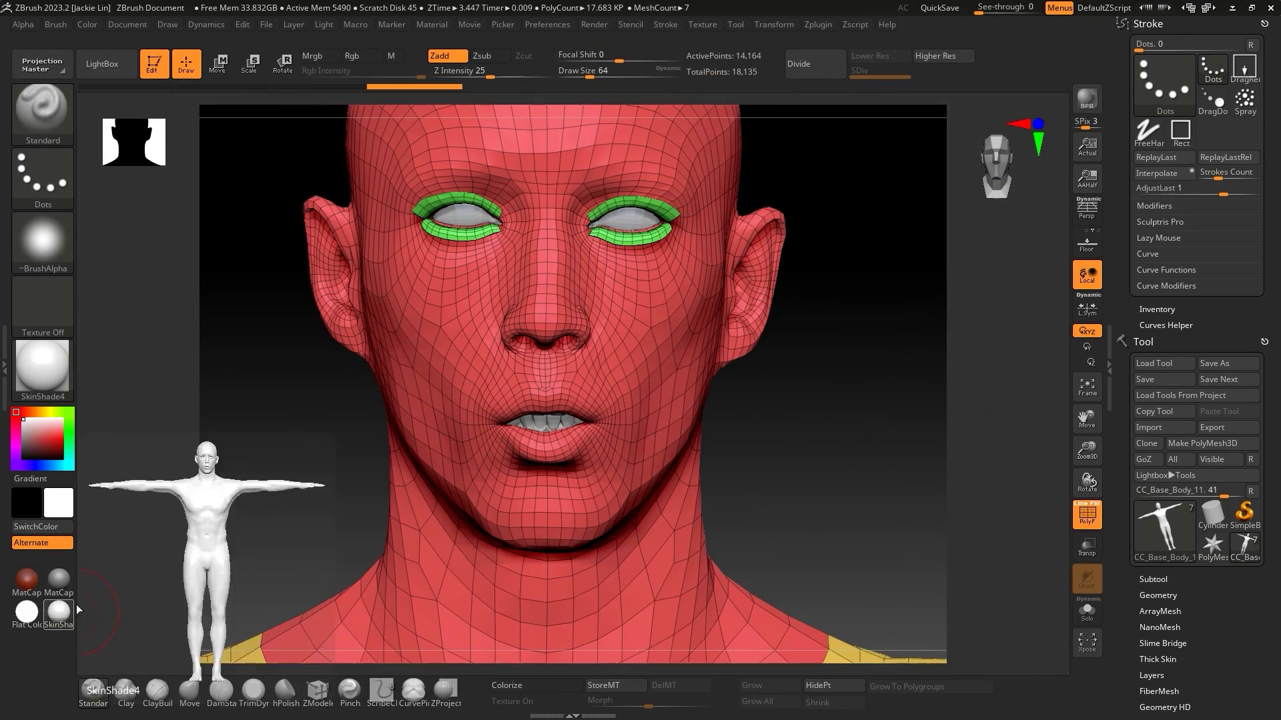
{"action": "left_click_drag", "start_coordinate": [897, 448], "coordinate": [930, 438], "text": "alt"}
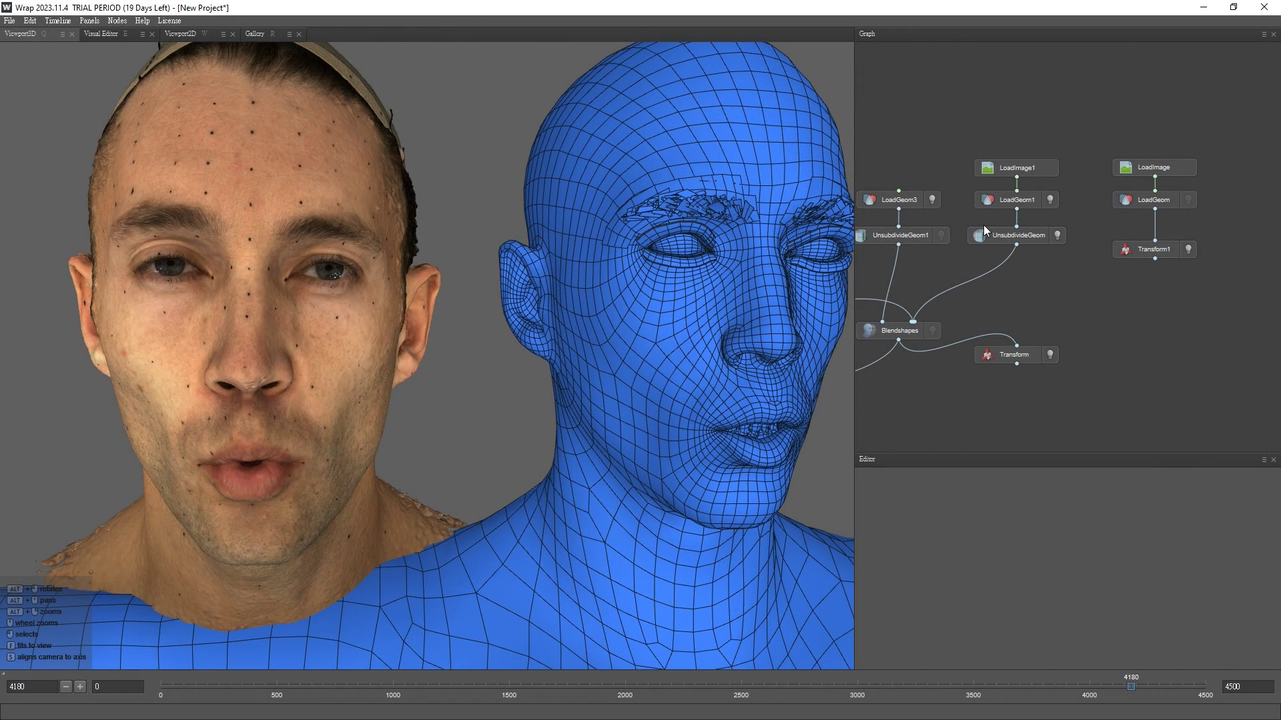
Add a SaveGeom node below Transform1 and connect it to that node's output
{"action": "right_click", "coordinate": [1166, 287]}
{"action": "middle_click_drag", "start_coordinate": [1107, 342], "coordinate": [1263, 160]}
{"action": "left_click", "coordinate": [1007, 375]}
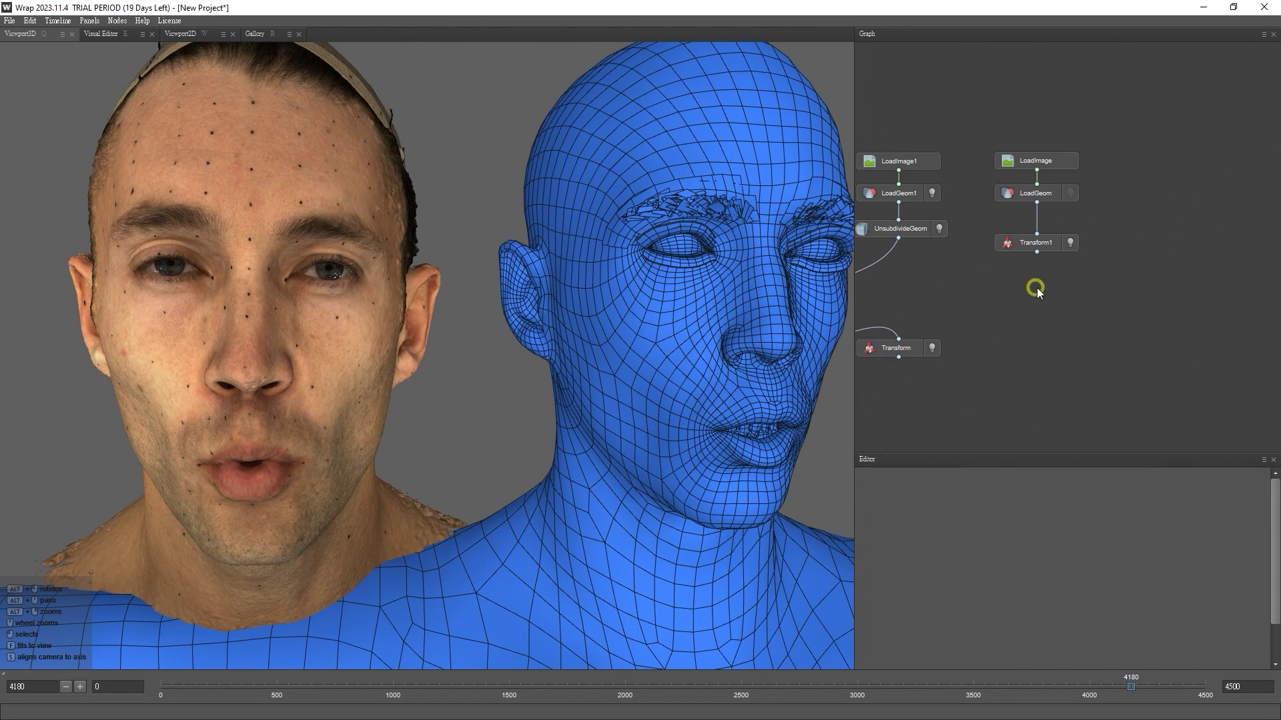
{"action": "left_click", "coordinate": [1034, 293]}
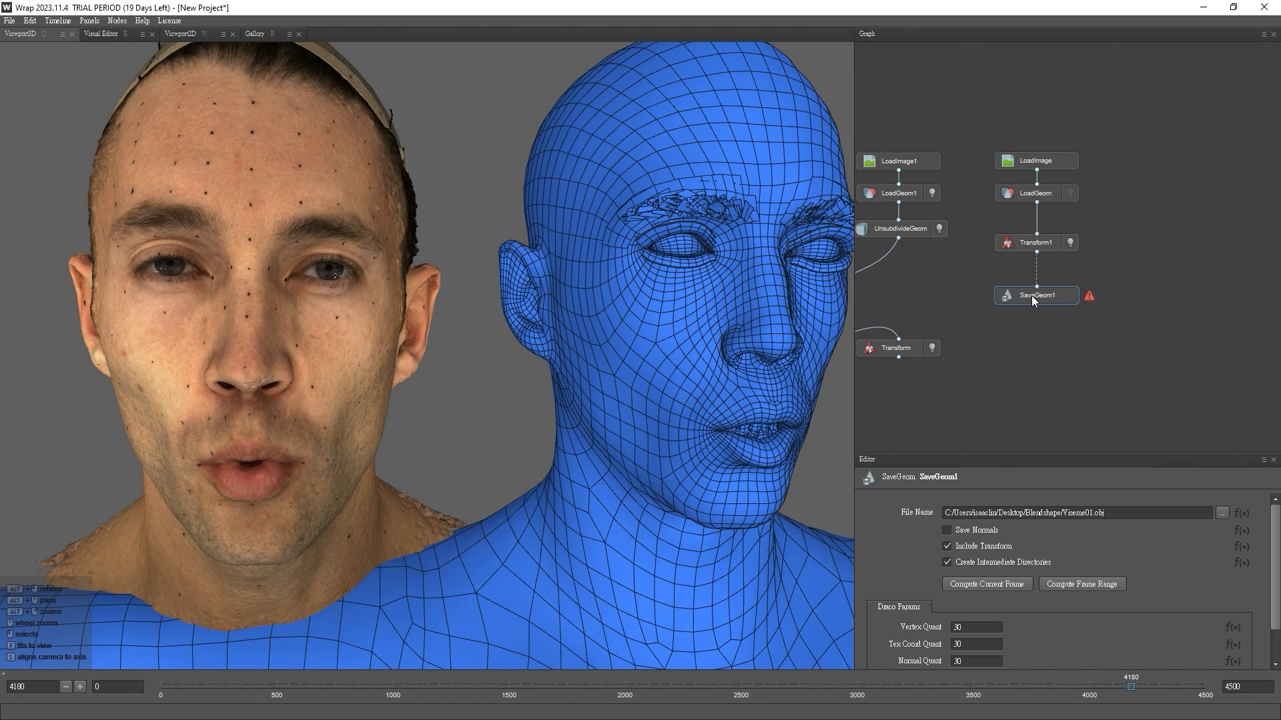
Set the SaveGeom1 output file to WOO_reference.obj in the Blendshape folder and compute the current frame
{"action": "left_click", "coordinate": [1222, 513]}
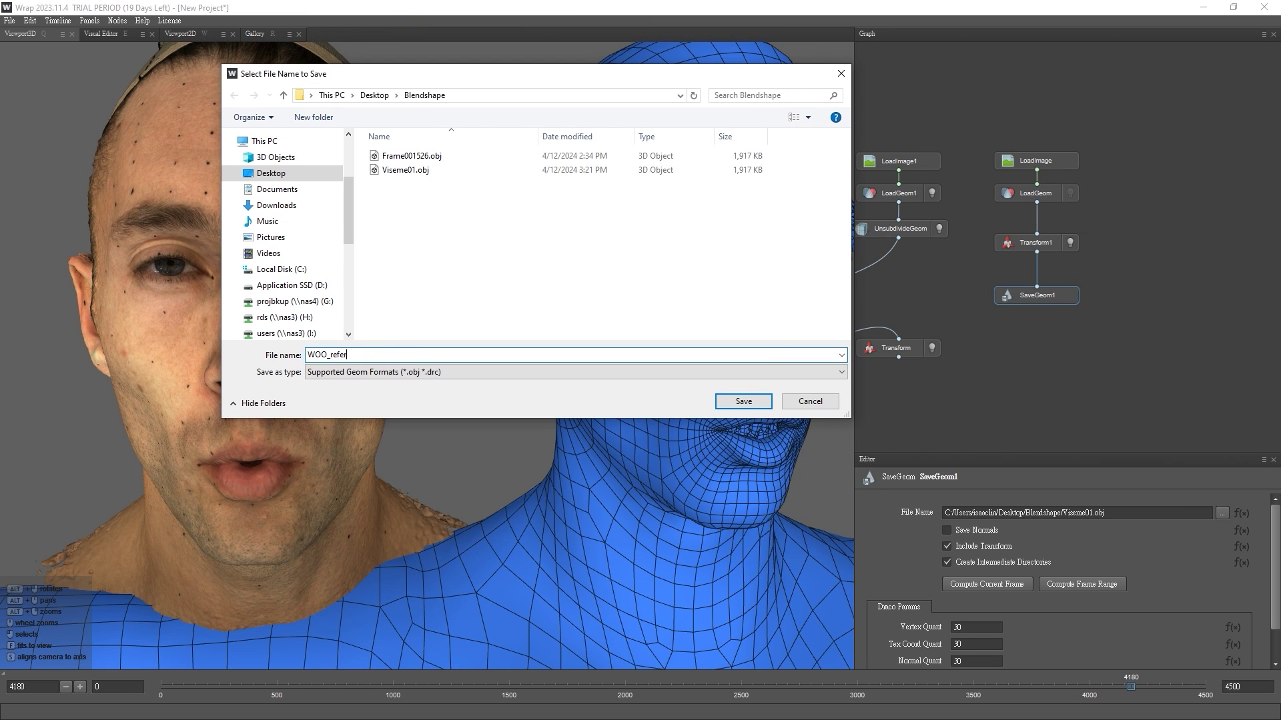
{"action": "key", "text": "Return"}
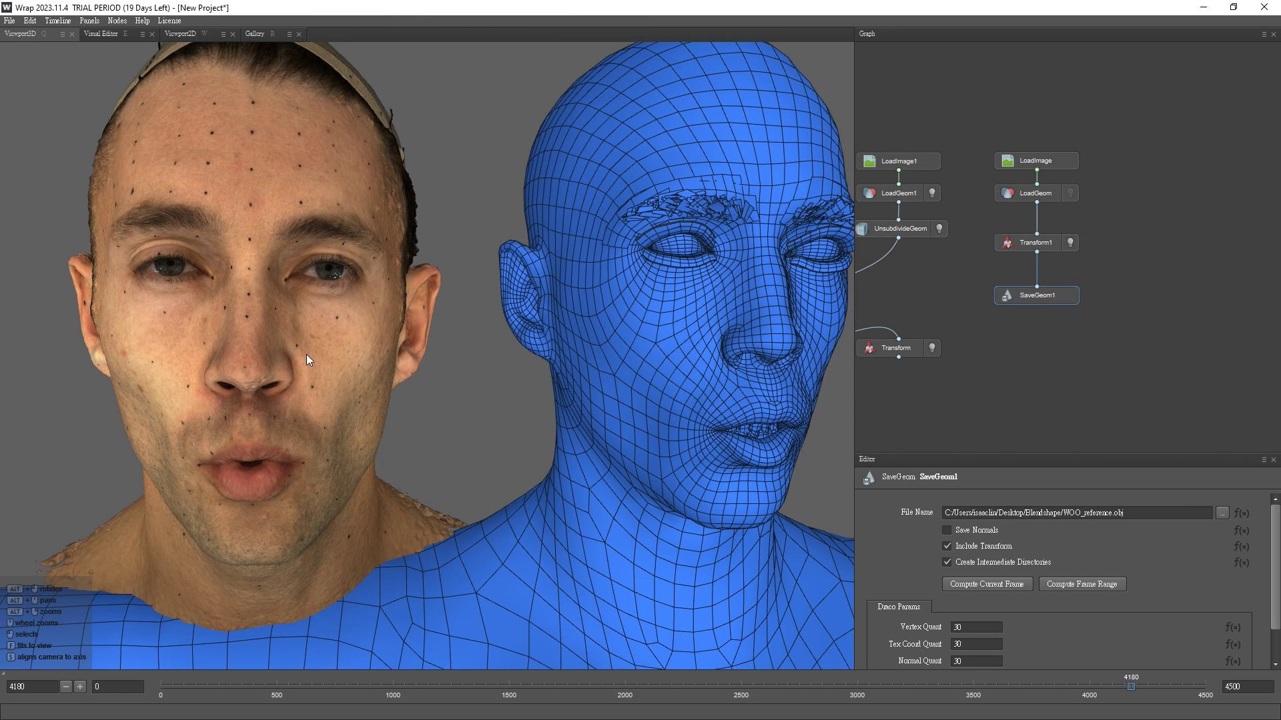
{"action": "left_click", "coordinate": [1010, 587]}
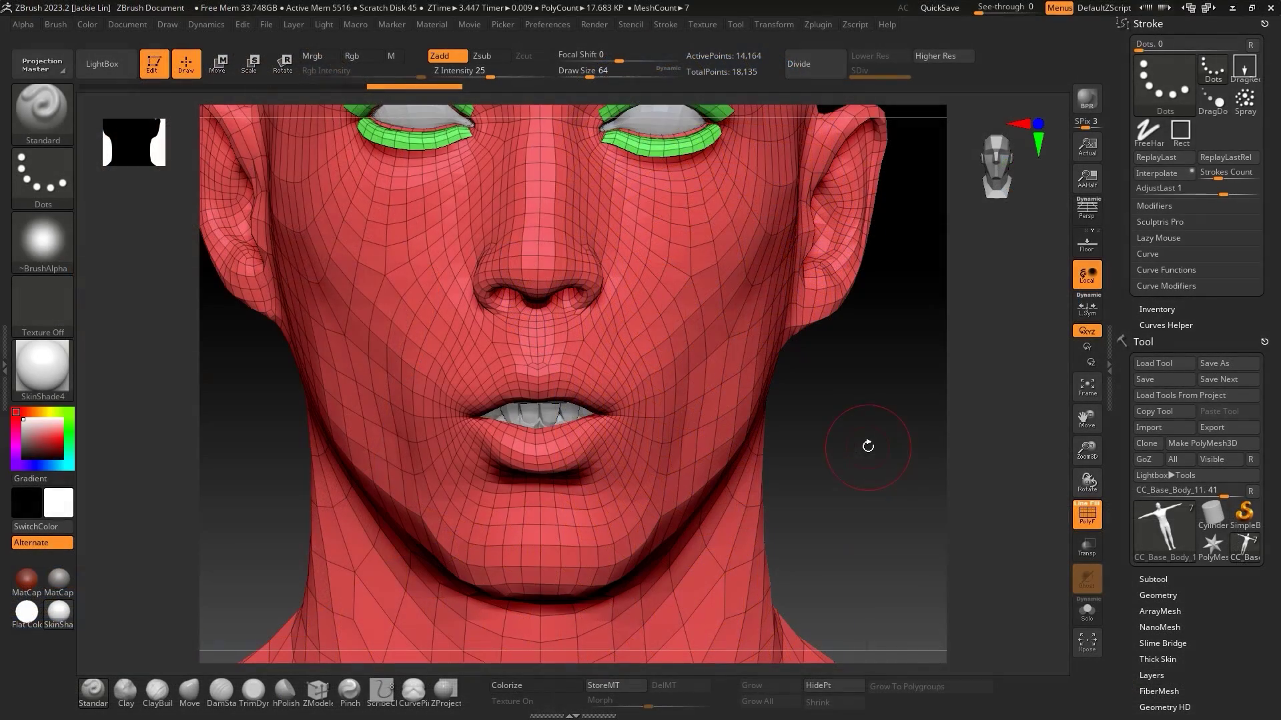
Switch to ZBrush and append a PolyMesh3D star as a new subtool of the character
{"action": "left_click", "coordinate": [1153, 579]}
{"action": "left_click", "coordinate": [1228, 502]}
{"action": "left_click", "coordinate": [951, 377]}
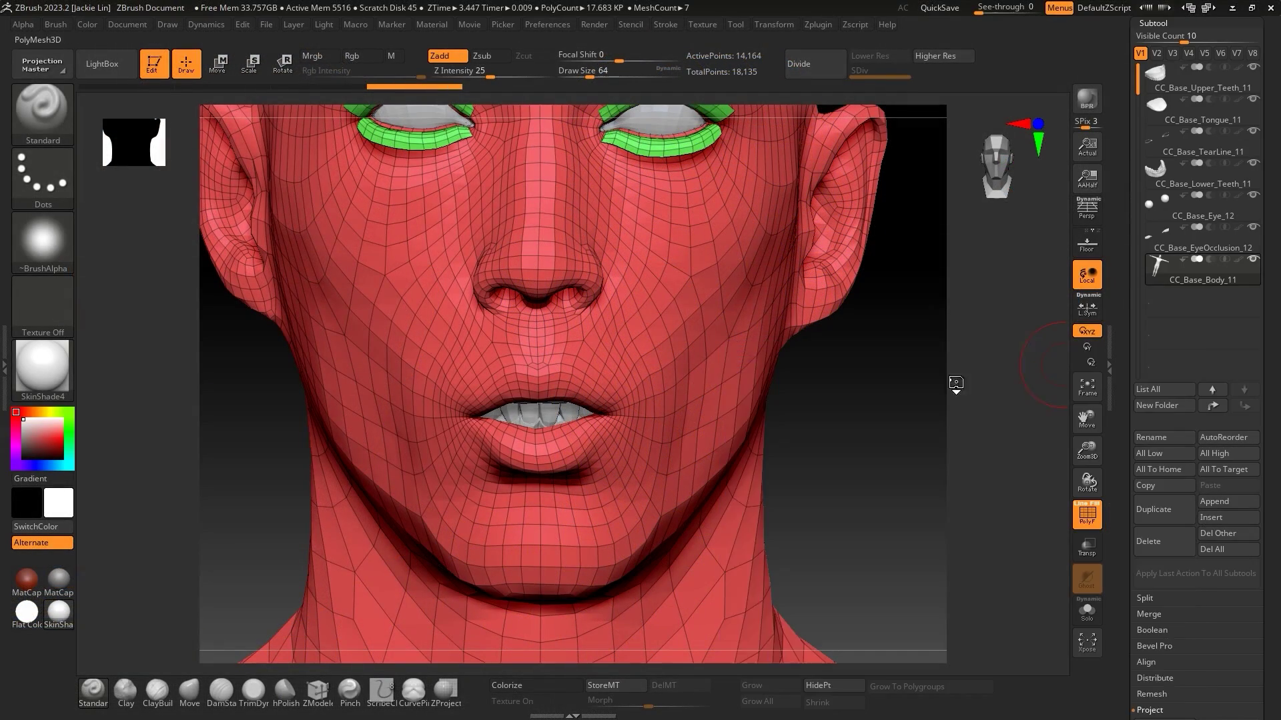
Import WOO_reference.obj from the Blendshape folder into the PolyMesh3D subtool
{"action": "left_click", "coordinate": [1149, 103]}
{"action": "left_click", "coordinate": [848, 308]}
{"action": "key", "text": "ctrl+v"}
{"action": "key", "text": "Return"}
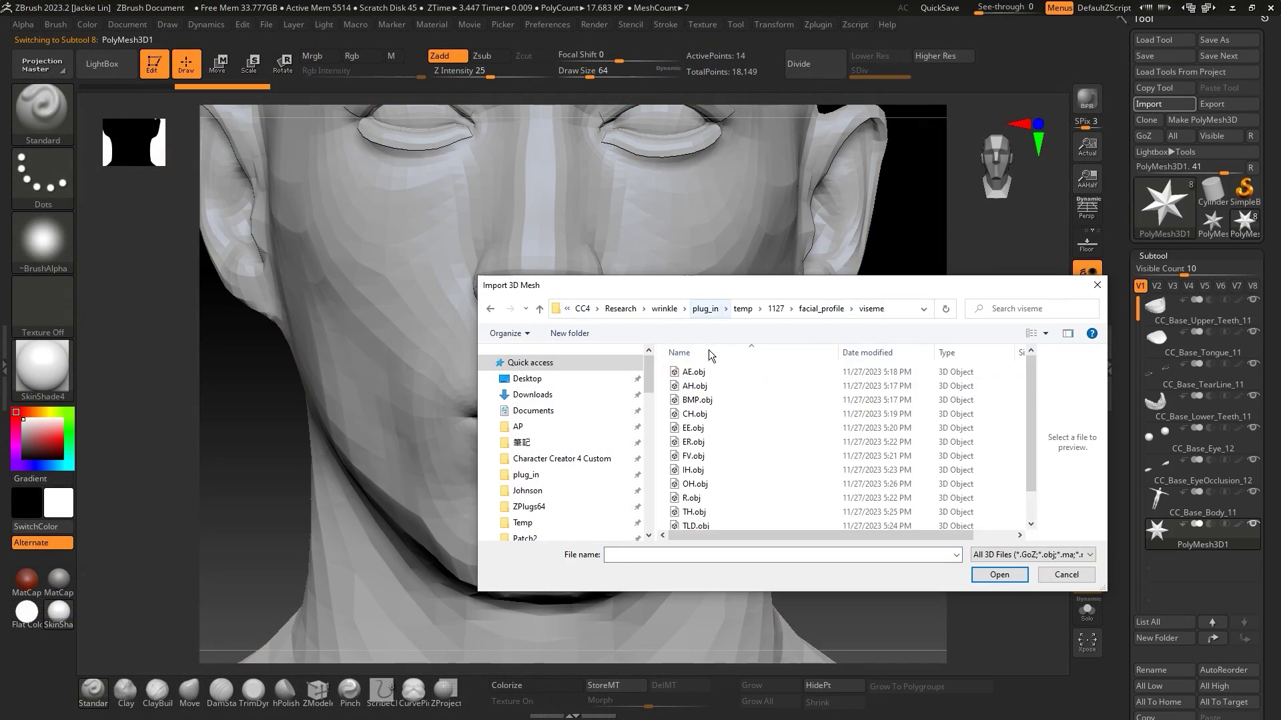
{"action": "scroll", "coordinate": [710, 374], "scroll_direction": "down", "scroll_amount": 2}
{"action": "double_click", "coordinate": [749, 525]}
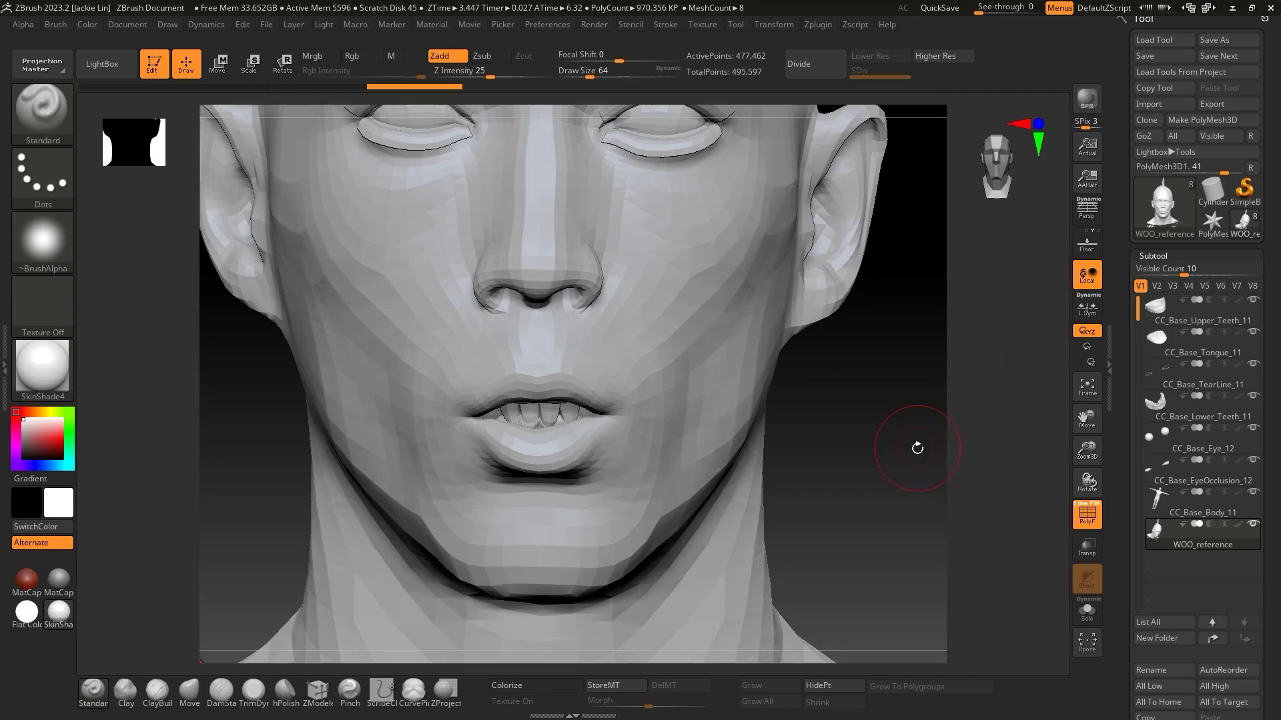
Turn on transparency and move the WOO_reference scan sideways onto the character's head
{"action": "right_click_drag", "start_coordinate": [917, 447], "coordinate": [749, 423], "text": "ctrl"}
{"action": "key", "text": "w"}
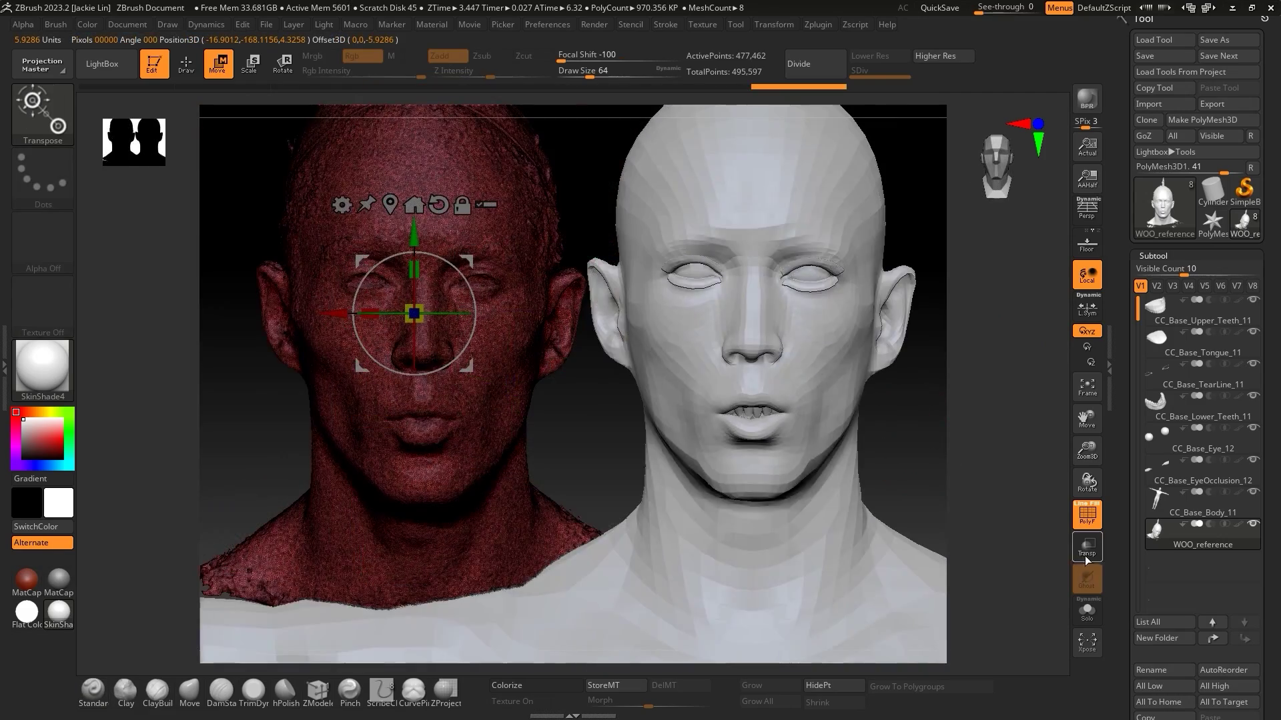
{"action": "left_click", "coordinate": [1087, 547]}
{"action": "mouse_move", "coordinate": [344, 314]}
{"action": "left_mouse_down"}
{"action": "mouse_move", "coordinate": [573, 320]}
{"action": "mouse_move", "coordinate": [507, 320]}
{"action": "left_mouse_up"}
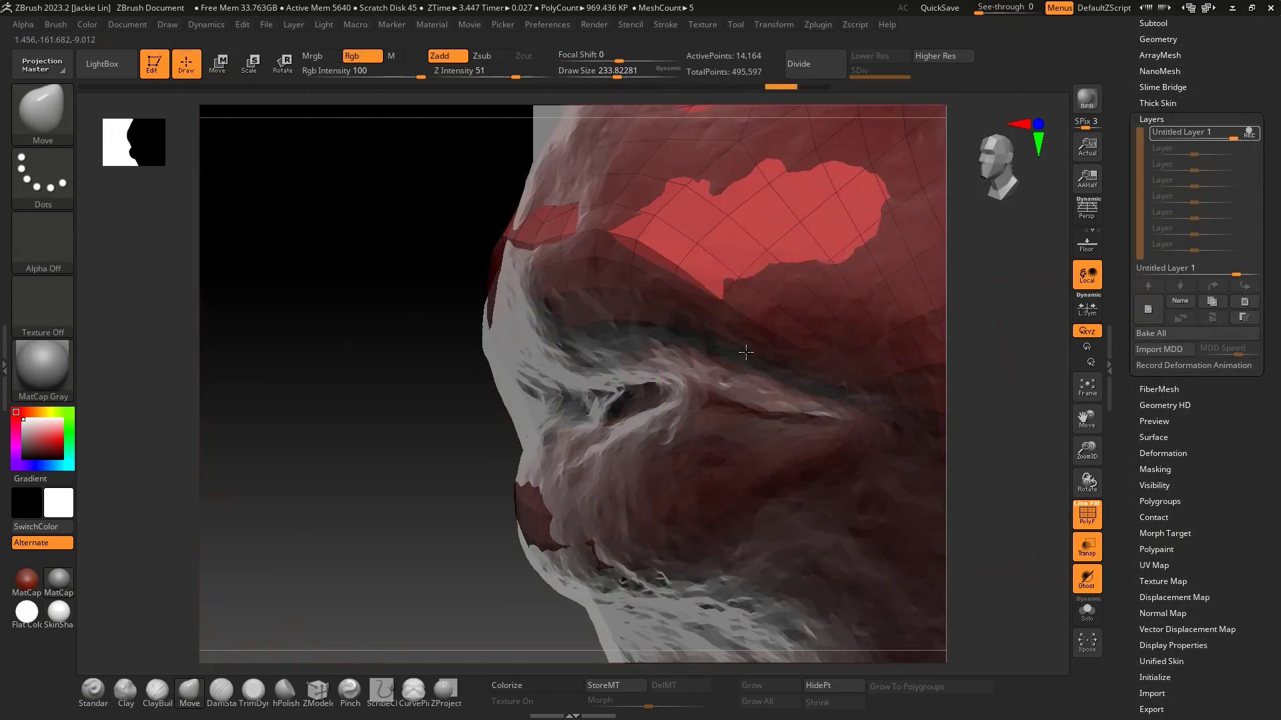
Reshape the body mesh's lips on Untitled Layer 1 with the Move and Inflat brushes, using the scan as reference
{"action": "left_click_drag", "start_coordinate": [746, 352], "coordinate": [757, 333]}
{"action": "mouse_move", "coordinate": [758, 334]}
{"action": "right_mouse_down"}
{"action": "mouse_move", "coordinate": [983, 422]}
{"action": "mouse_move", "coordinate": [847, 478]}
{"action": "mouse_move", "coordinate": [952, 377]}
{"action": "right_mouse_up"}
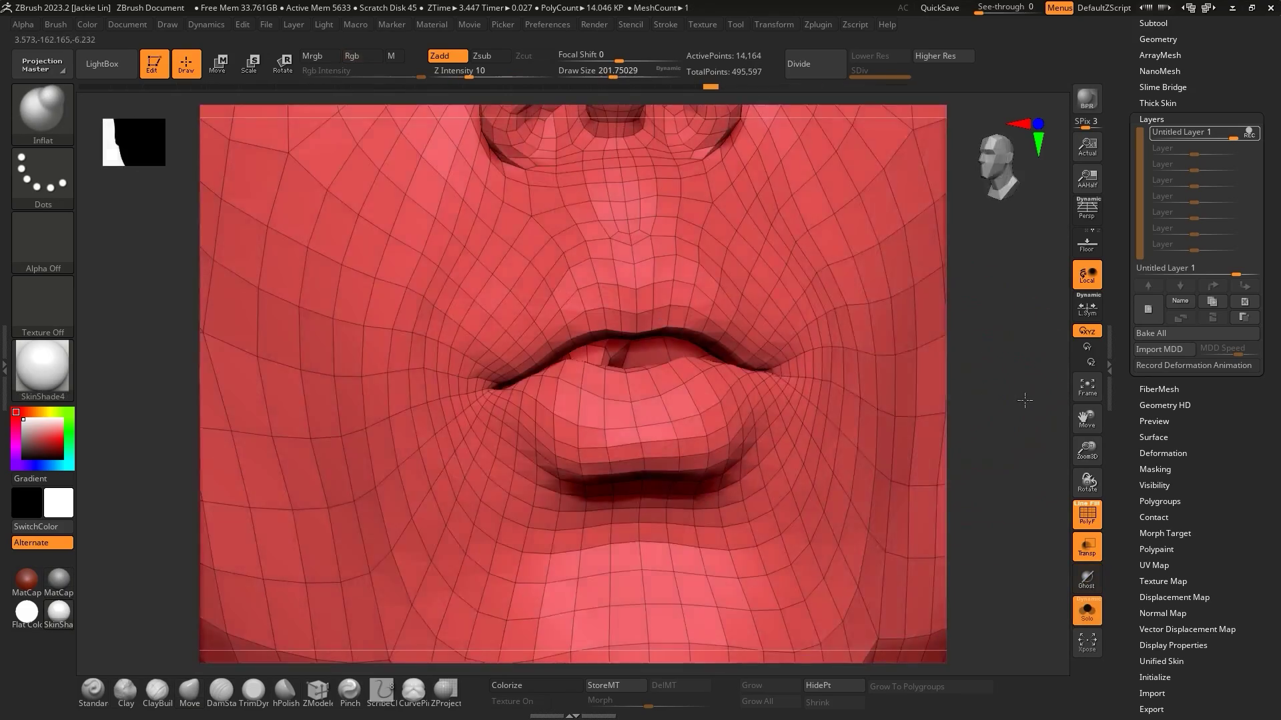
{"action": "mouse_move", "coordinate": [834, 420]}
{"action": "left_mouse_down"}
{"action": "mouse_move", "coordinate": [880, 420]}
{"action": "mouse_move", "coordinate": [848, 419]}
{"action": "left_mouse_up"}
Send the sculpted body back to Character Creator with GoZ, update the WOO expression and examine the mouth
{"action": "right_click_drag", "start_coordinate": [848, 419], "coordinate": [1041, 360], "text": "ctrl"}
{"action": "scroll", "coordinate": [1151, 255], "scroll_direction": "up", "scroll_amount": 5}
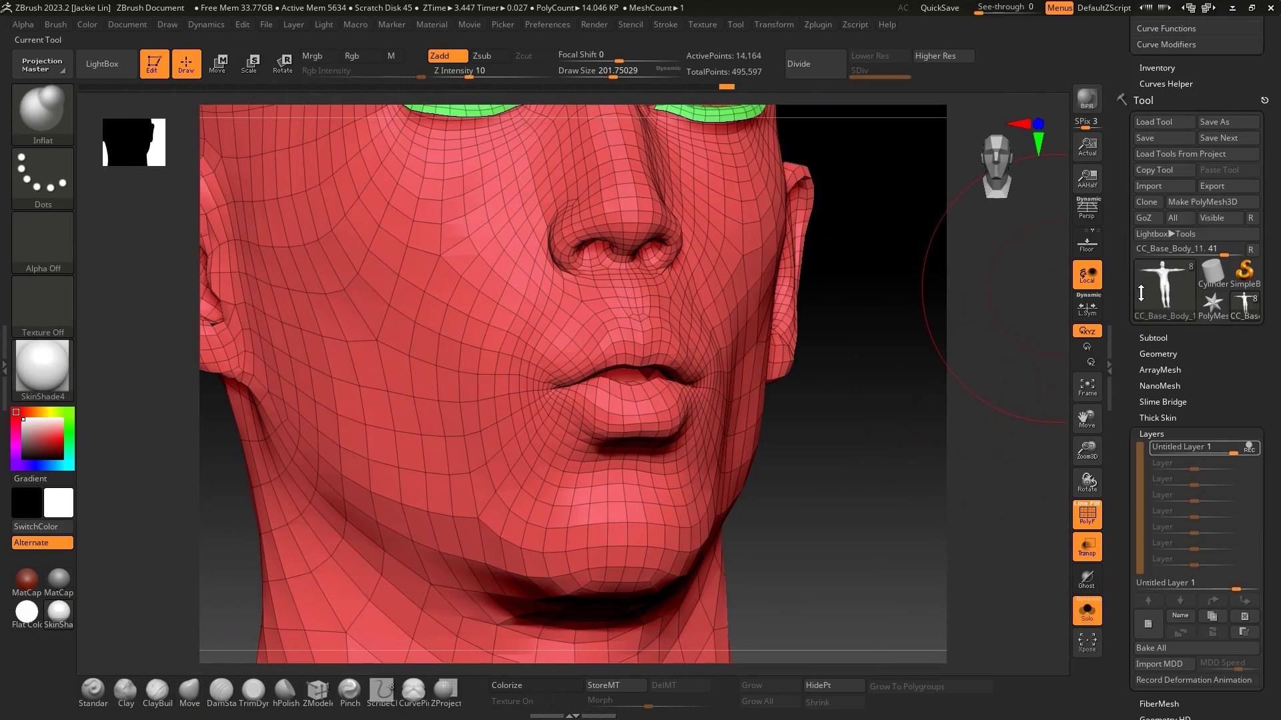
{"action": "left_click", "coordinate": [1180, 217]}
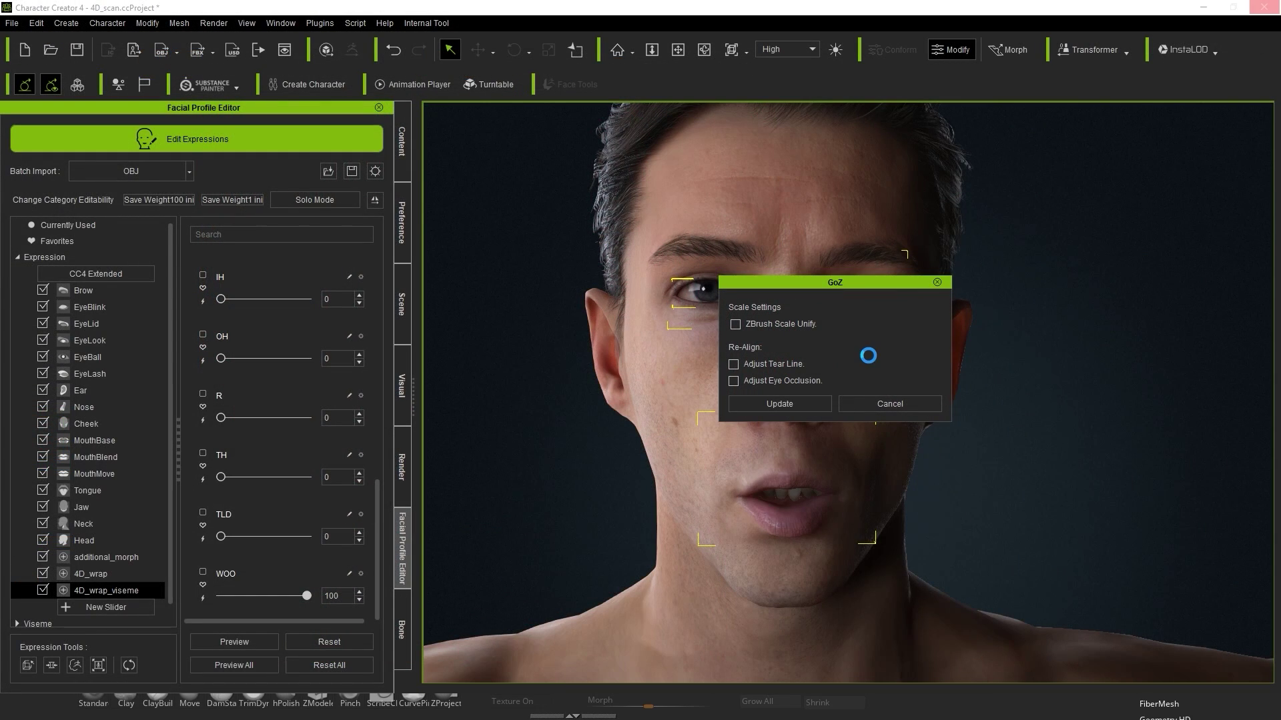
{"action": "right_click_drag", "start_coordinate": [882, 413], "coordinate": [843, 449]}
{"action": "scroll", "coordinate": [1064, 452], "scroll_direction": "down", "scroll_amount": 5}
{"action": "scroll", "coordinate": [1148, 434], "scroll_direction": "up", "scroll_amount": 6}
{"action": "scroll", "coordinate": [832, 472], "scroll_direction": "down", "scroll_amount": 2}
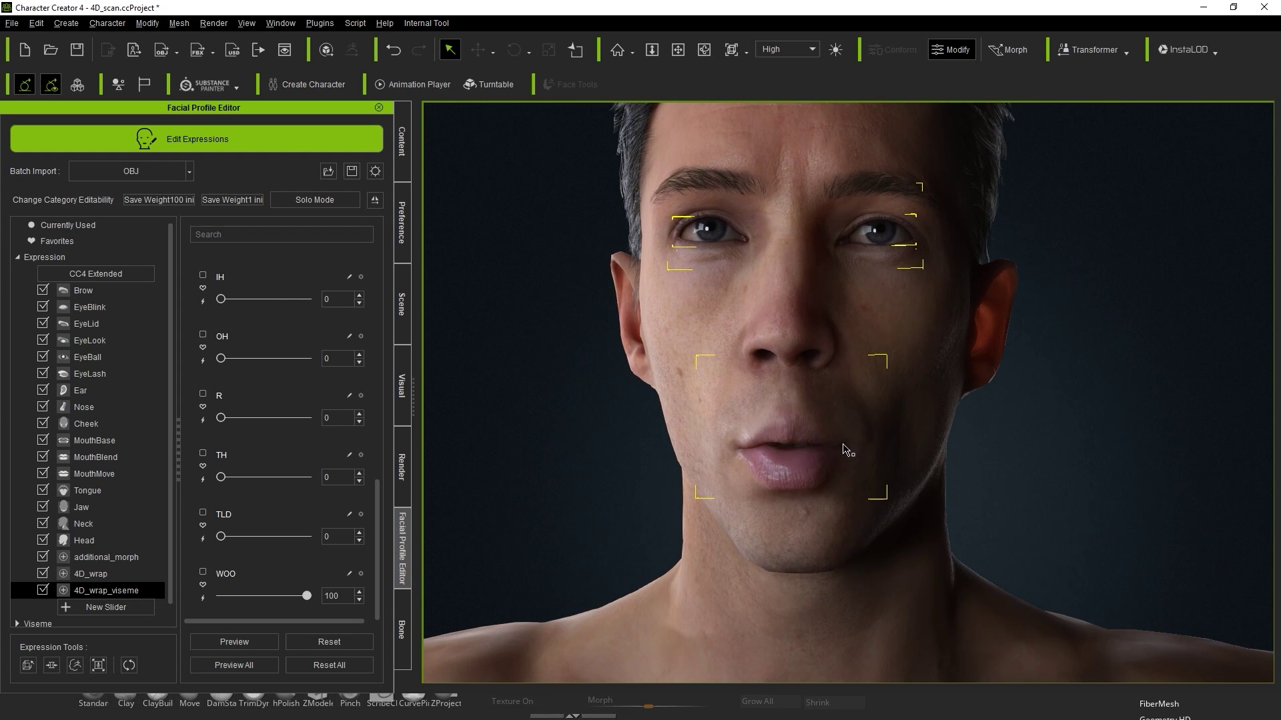